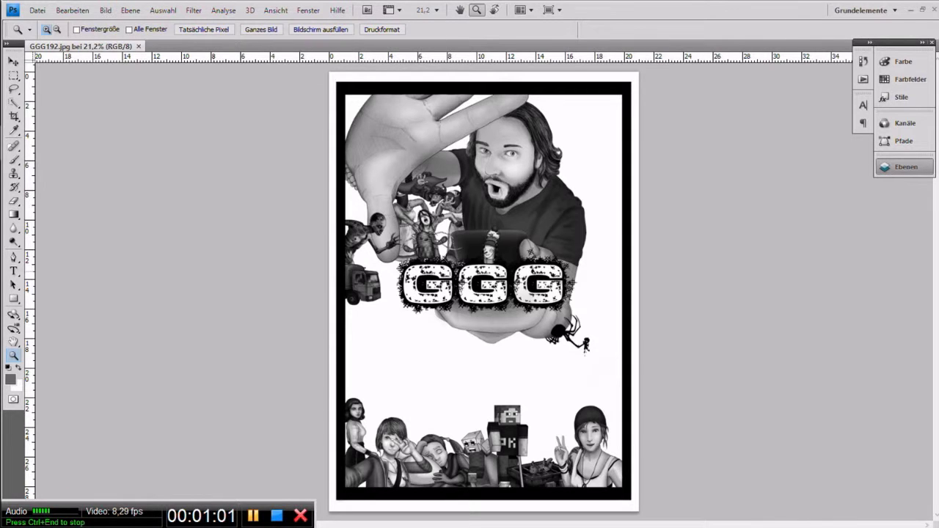
Switch to File Explorer's GGG folder, read the layer list in the text file Datei 1 to its end and close it.
{"action": "mouse_move", "coordinate": [1, 248]}
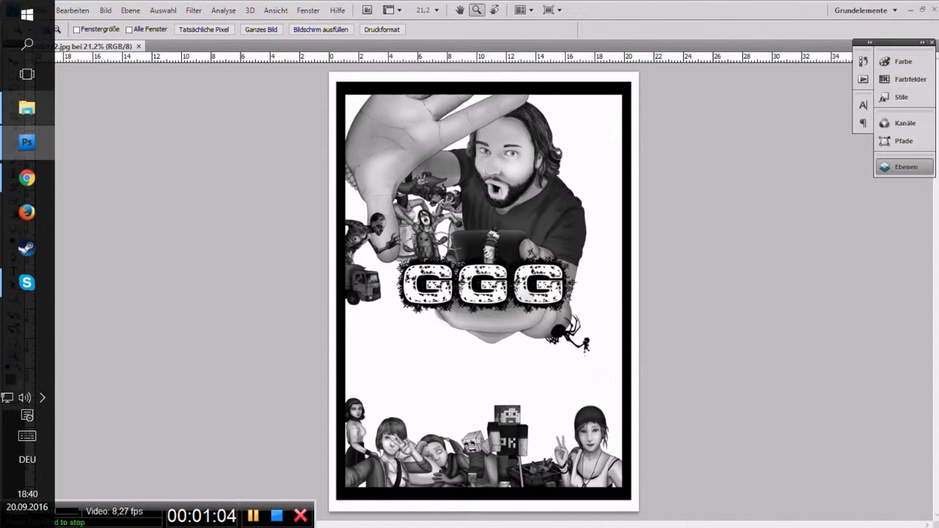
{"action": "left_click", "coordinate": [27, 108]}
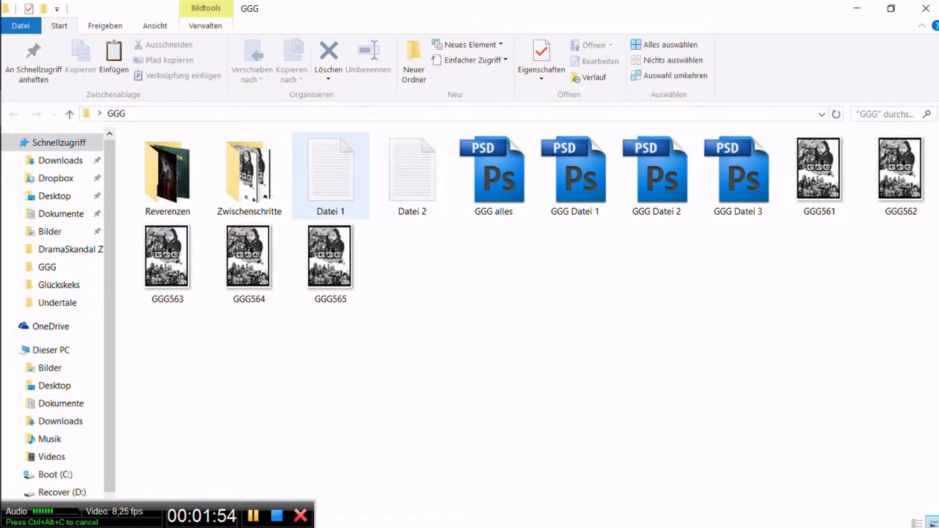
{"action": "double_click", "coordinate": [330, 174]}
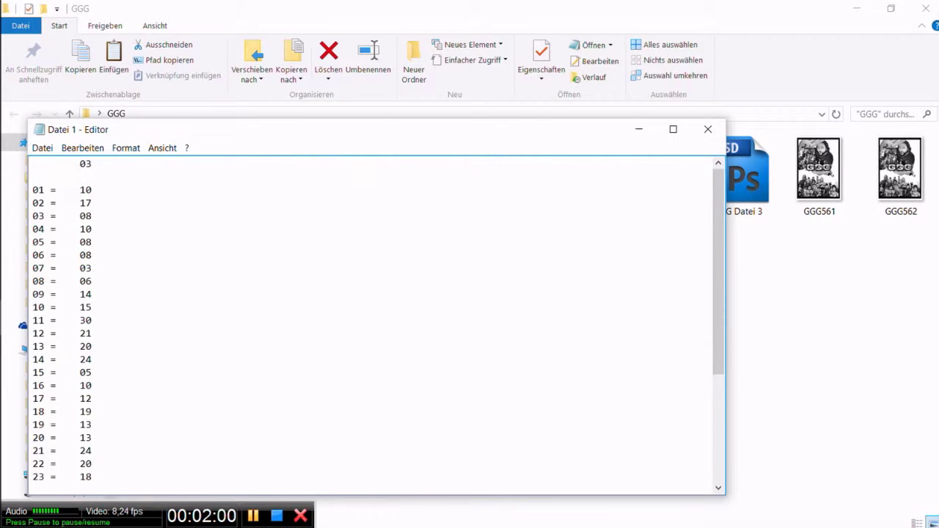
{"action": "mouse_move", "coordinate": [718, 205]}
{"action": "left_mouse_down"}
{"action": "mouse_move", "coordinate": [718, 220]}
{"action": "mouse_move", "coordinate": [718, 209]}
{"action": "left_mouse_up"}
{"action": "left_click_drag", "start_coordinate": [717, 271], "coordinate": [717, 381]}
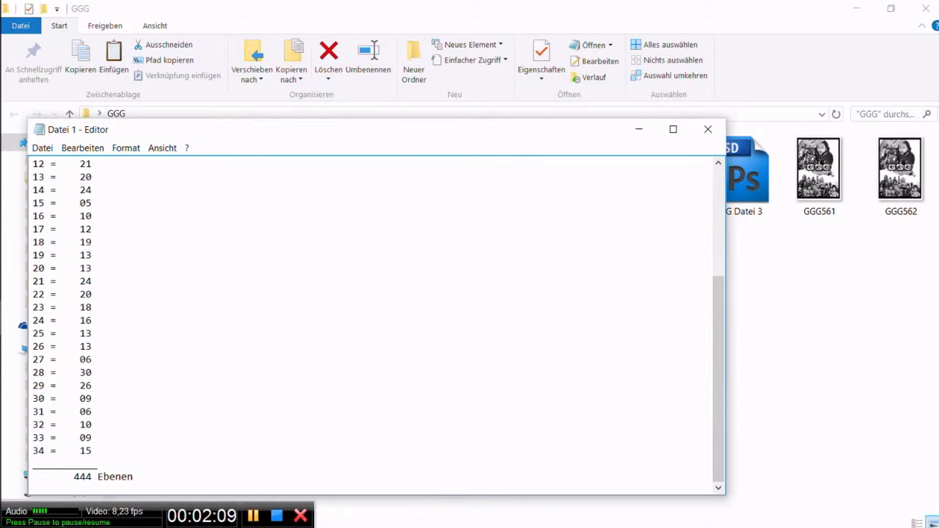
{"action": "left_click", "coordinate": [708, 129]}
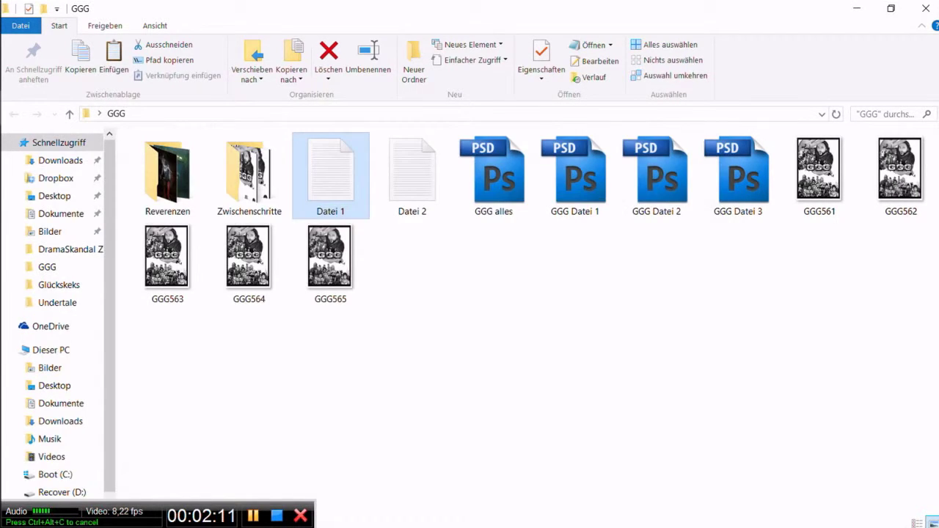
Open the text file Datei 2, read its layer list through to the overall total and close it.
{"action": "double_click", "coordinate": [411, 172]}
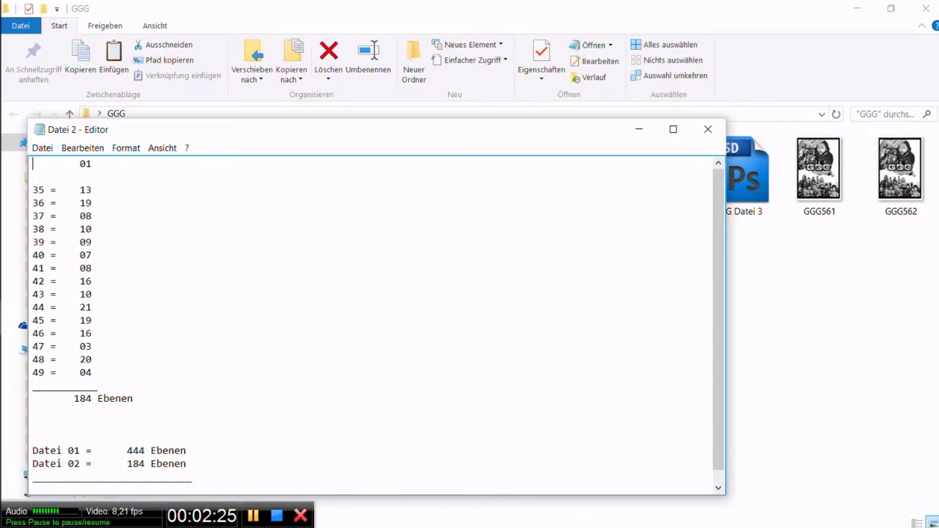
{"action": "left_click_drag", "start_coordinate": [718, 320], "coordinate": [718, 333]}
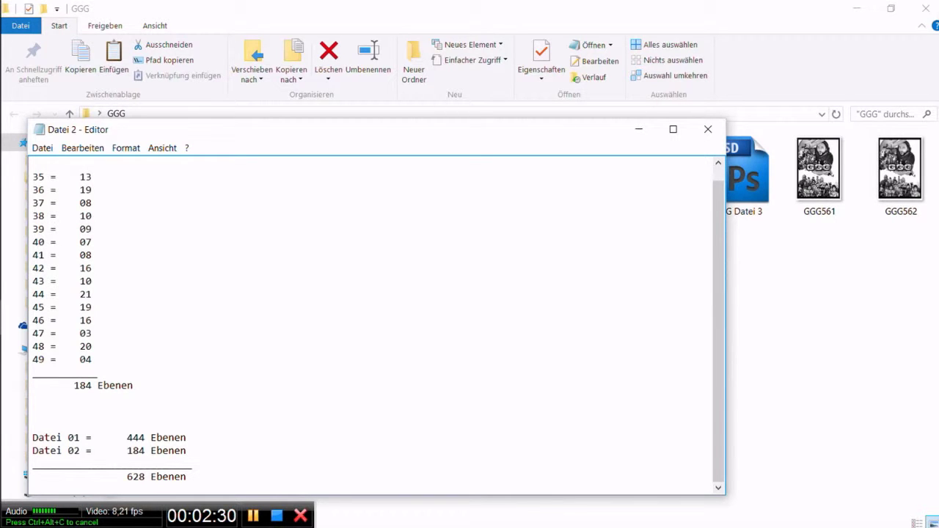
{"action": "left_click", "coordinate": [708, 129]}
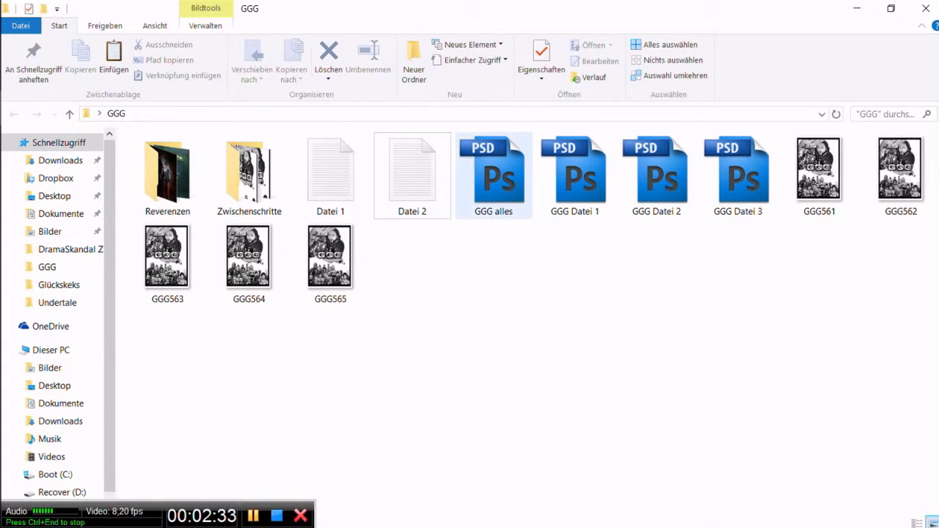
{"action": "mouse_move", "coordinate": [330, 260]}
{"action": "left_mouse_down"}
{"action": "mouse_move", "coordinate": [346, 255]}
{"action": "mouse_move", "coordinate": [340, 251]}
{"action": "left_mouse_up"}
{"action": "left_click", "coordinate": [440, 315]}
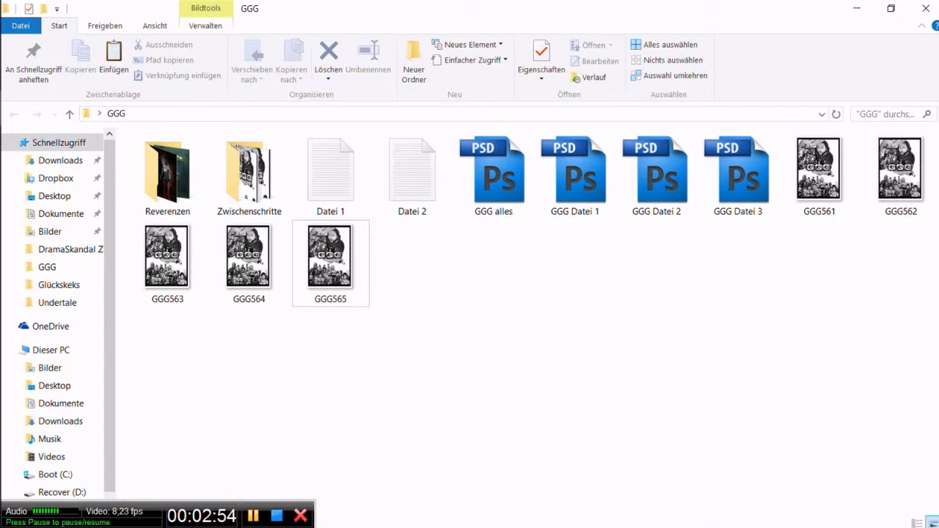
Browse the progress images in the Zwischenschritte folder through to GGG560 and return to the GGG folder.
{"action": "double_click", "coordinate": [248, 176]}
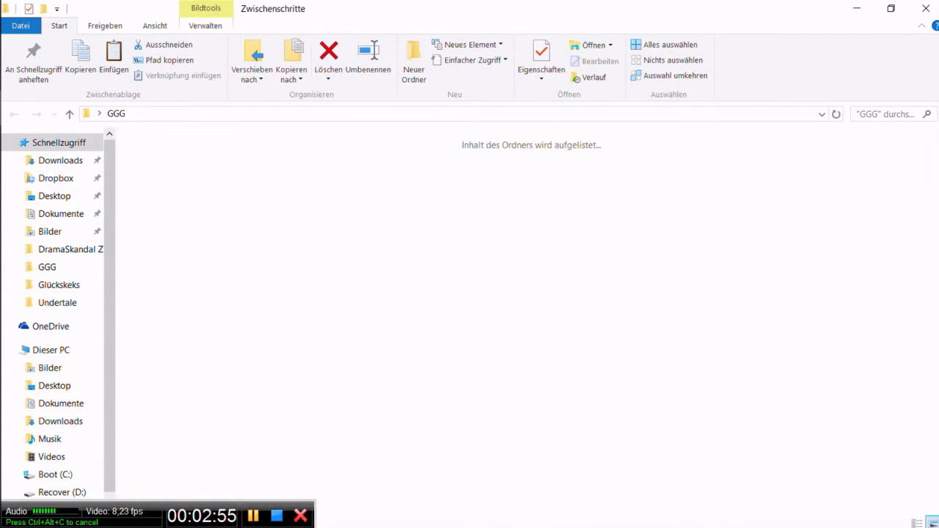
{"action": "scroll", "coordinate": [888, 176], "scroll_direction": "down", "scroll_amount": 10}
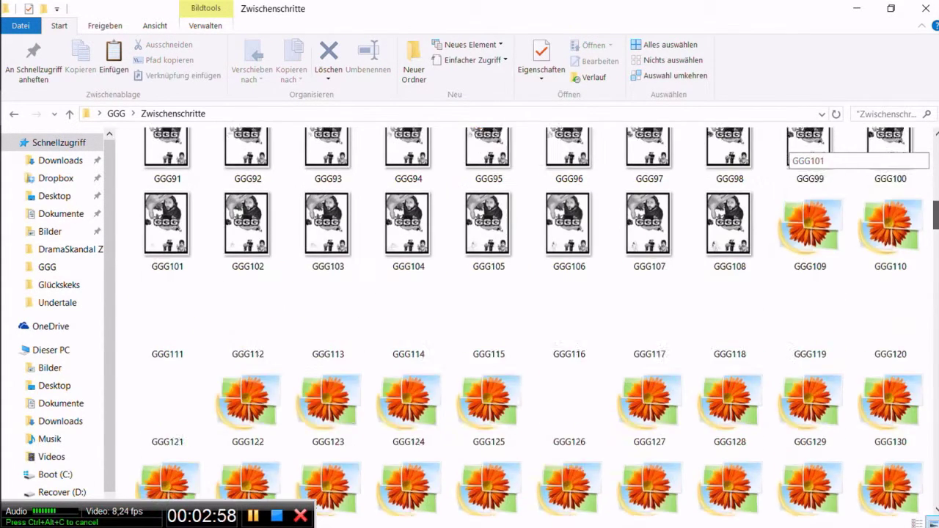
{"action": "scroll", "coordinate": [807, 157], "scroll_direction": "down", "scroll_amount": 15}
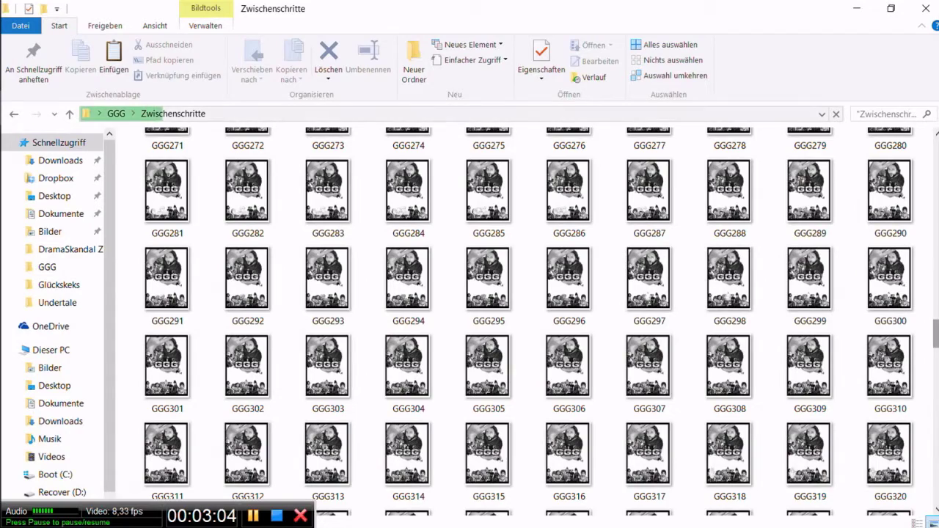
{"action": "scroll", "coordinate": [806, 327], "scroll_direction": "down", "scroll_amount": 6}
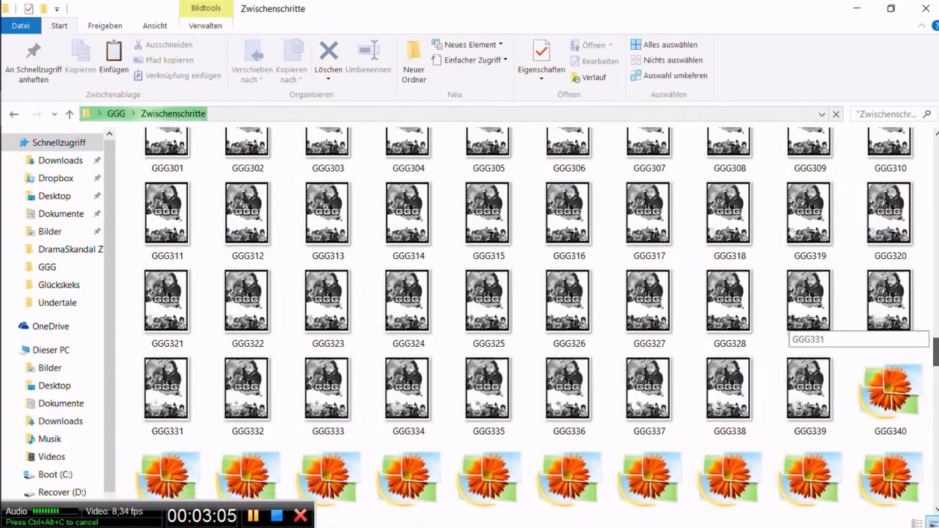
{"action": "scroll", "coordinate": [807, 326], "scroll_direction": "down", "scroll_amount": 5}
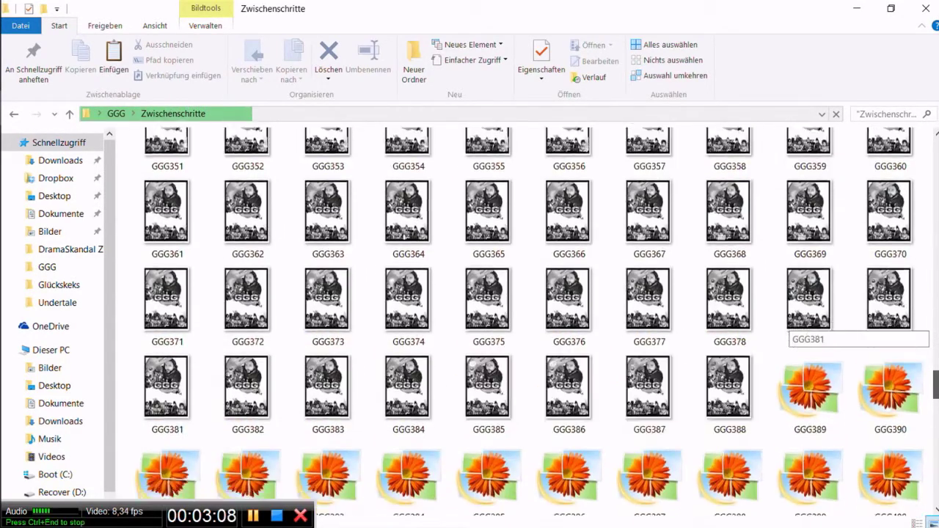
{"action": "scroll", "coordinate": [806, 327], "scroll_direction": "down", "scroll_amount": 1}
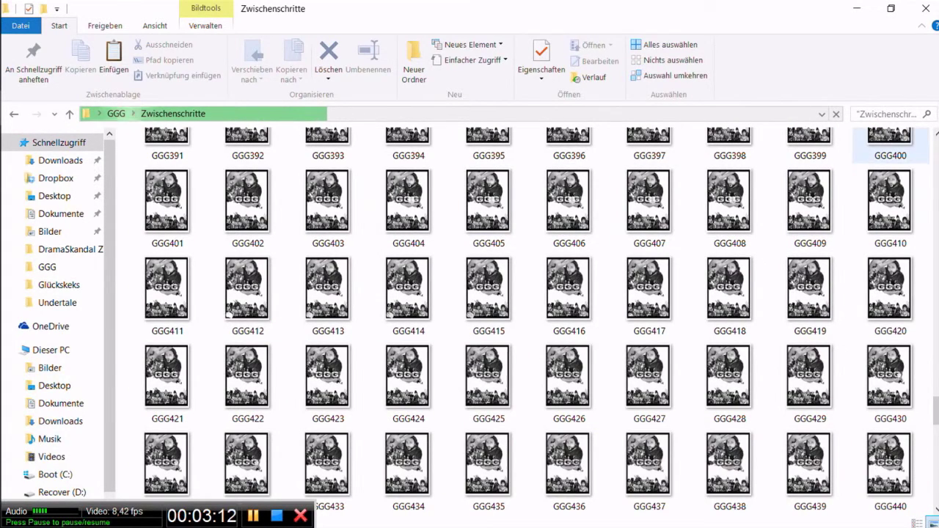
{"action": "left_click", "coordinate": [888, 144]}
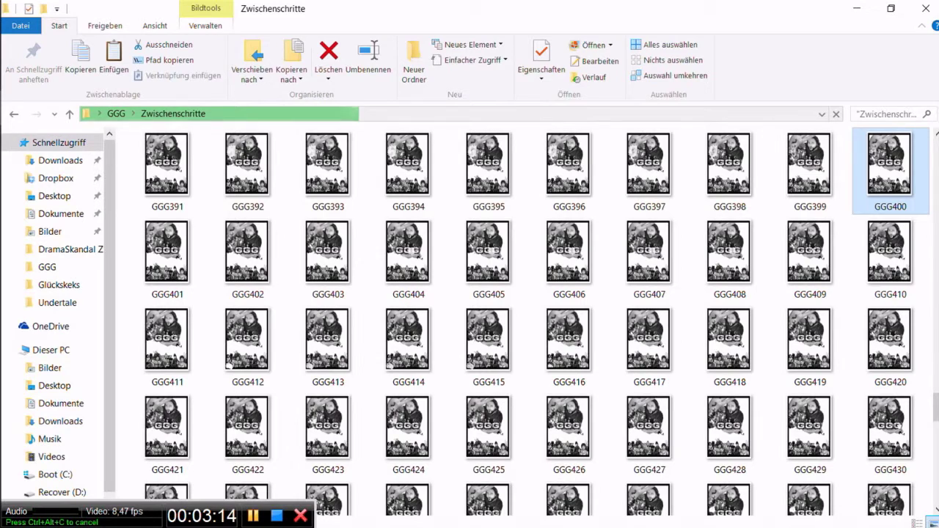
{"action": "scroll", "coordinate": [792, 397], "scroll_direction": "down", "scroll_amount": 5}
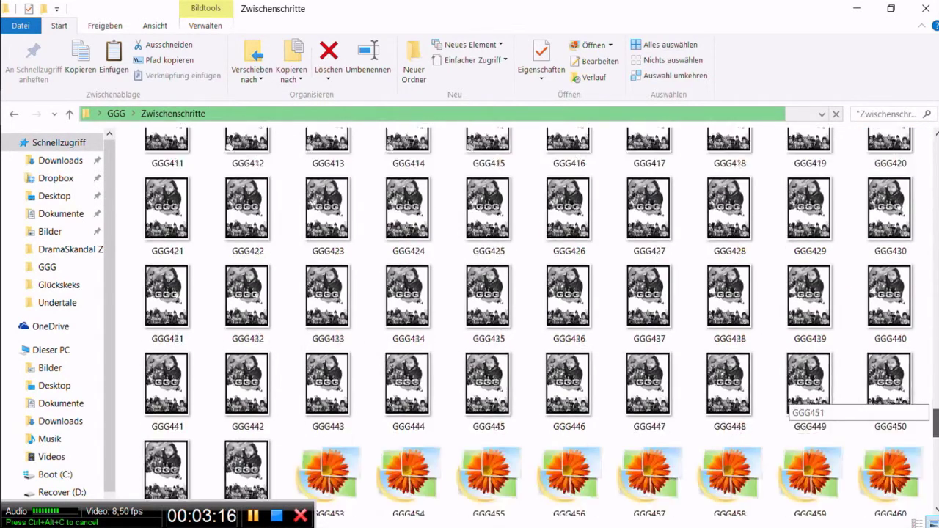
{"action": "scroll", "coordinate": [807, 396], "scroll_direction": "down", "scroll_amount": 1}
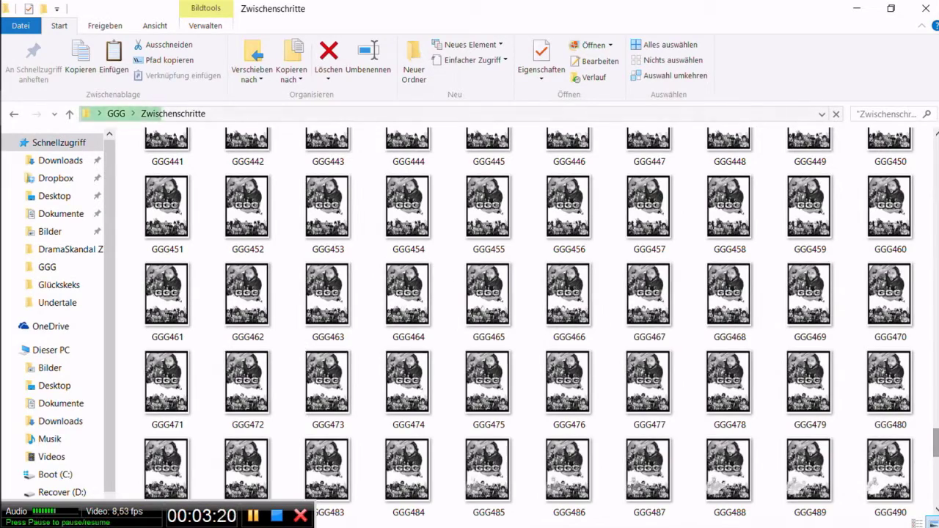
{"action": "scroll", "coordinate": [807, 432], "scroll_direction": "down", "scroll_amount": 1}
{"action": "scroll", "coordinate": [807, 433], "scroll_direction": "down", "scroll_amount": 6}
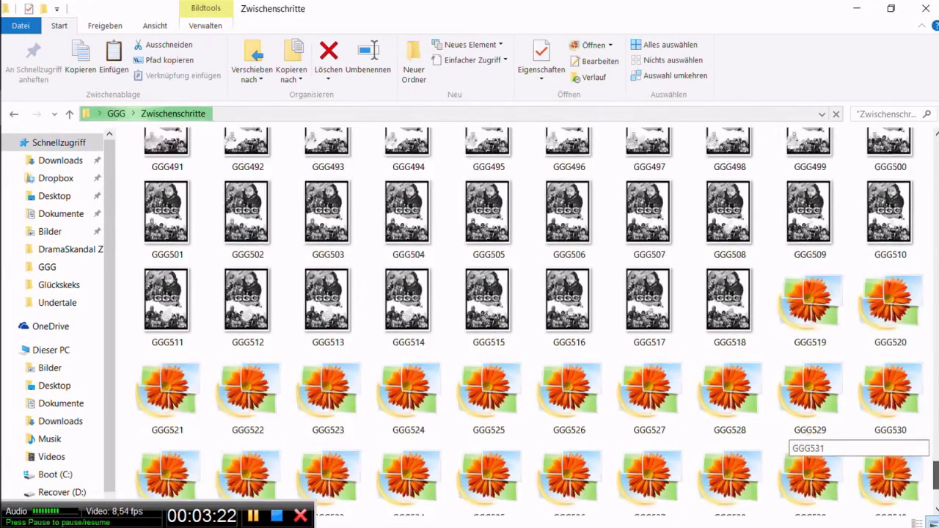
{"action": "scroll", "coordinate": [866, 411], "scroll_direction": "down", "scroll_amount": 1}
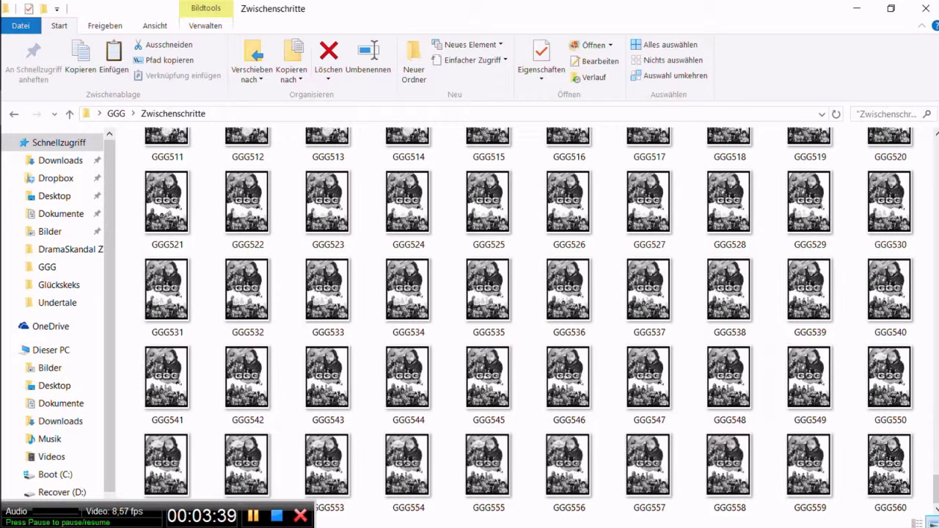
{"action": "left_click", "coordinate": [117, 114]}
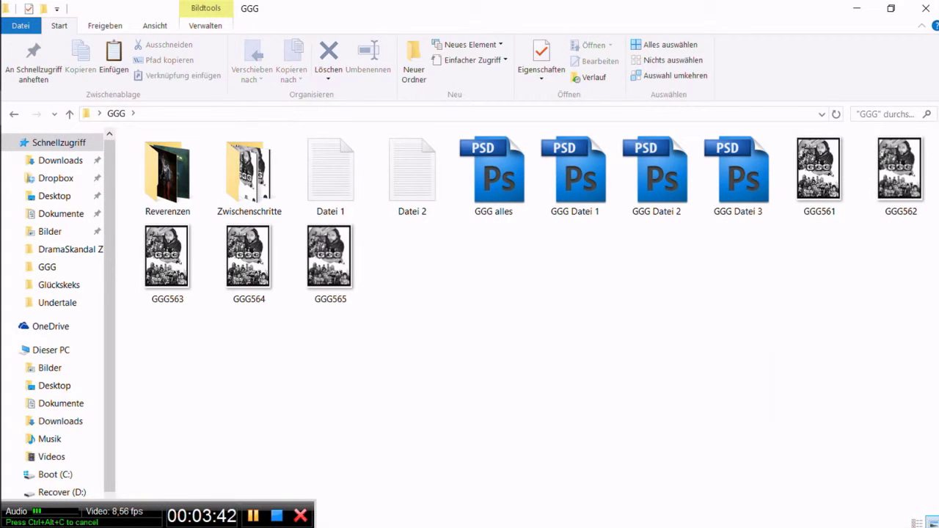
Open GGG Datei 2 in Photoshop, close GGG192.jpg and fit the poster to the window.
{"action": "left_click_drag", "start_coordinate": [656, 176], "coordinate": [287, 249]}
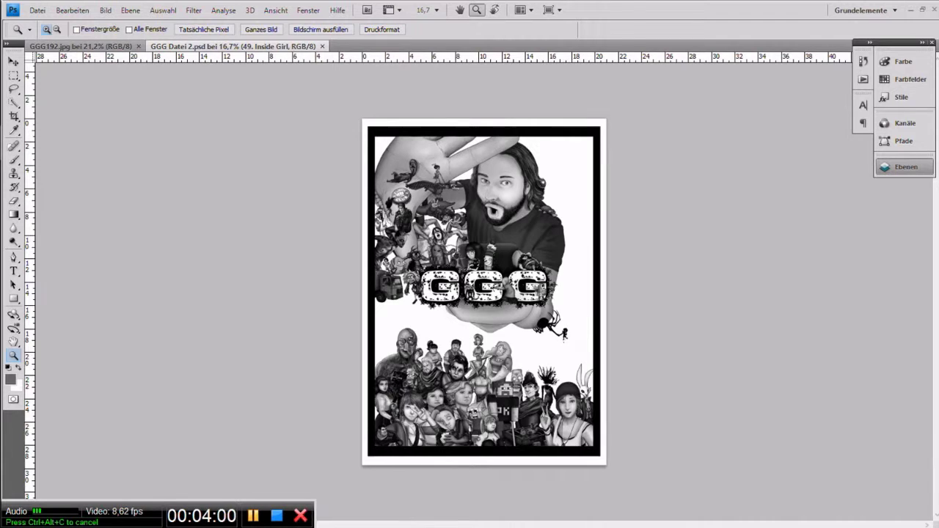
{"action": "key", "text": "ctrl+Tab"}
{"action": "key", "text": "ctrl+w"}
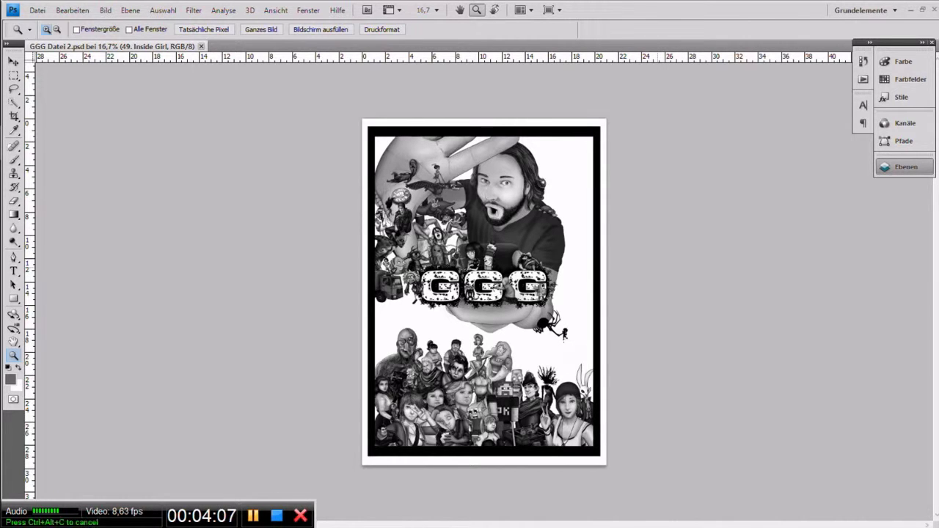
{"action": "key", "text": "ctrl+0"}
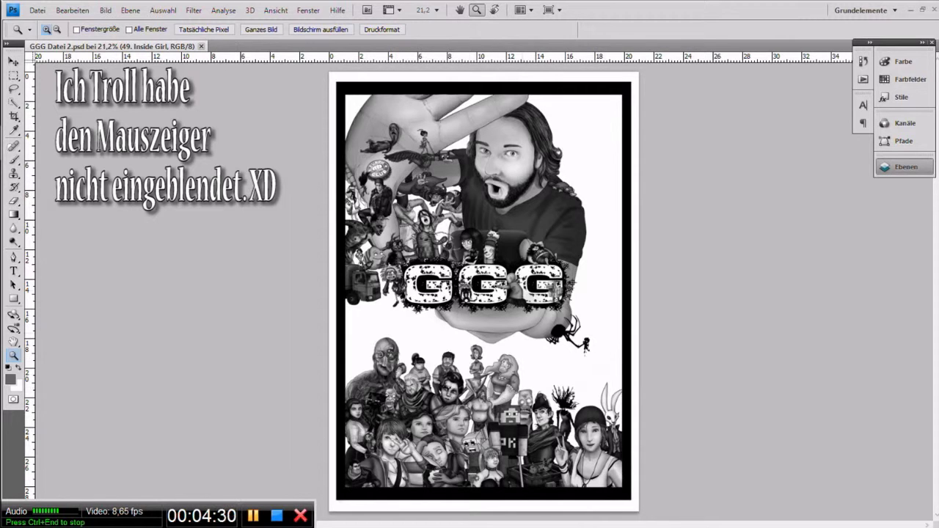
Display the layer list, collapse the 49. Inside Girl group and hide all groups from 35 to 49, leaving only the Hintergrund layer visible.
{"action": "left_click", "coordinate": [905, 167]}
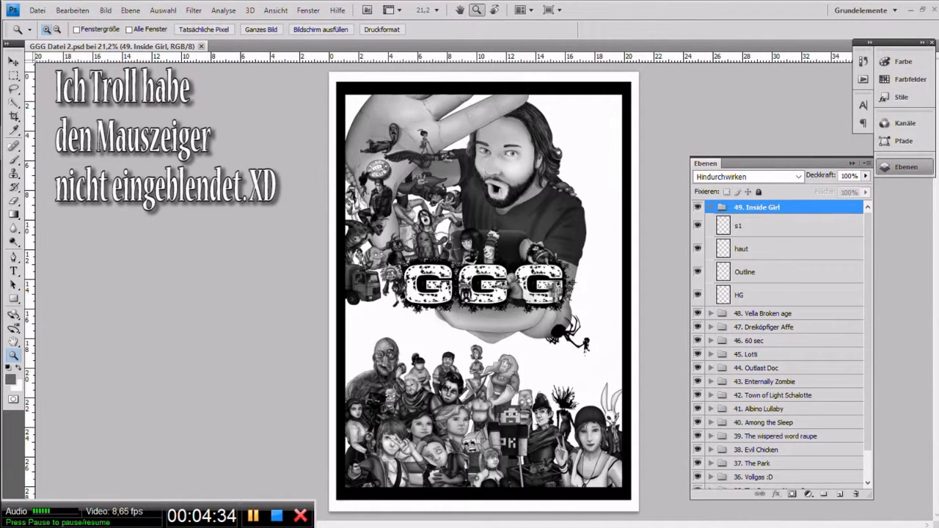
{"action": "left_click", "coordinate": [710, 208]}
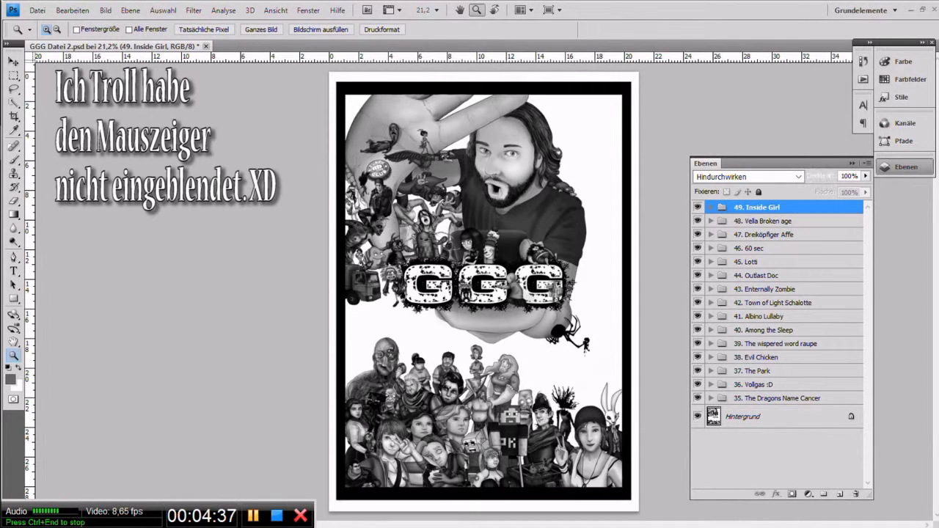
{"action": "left_click", "coordinate": [744, 417]}
{"action": "left_click_drag", "start_coordinate": [697, 397], "coordinate": [697, 207]}
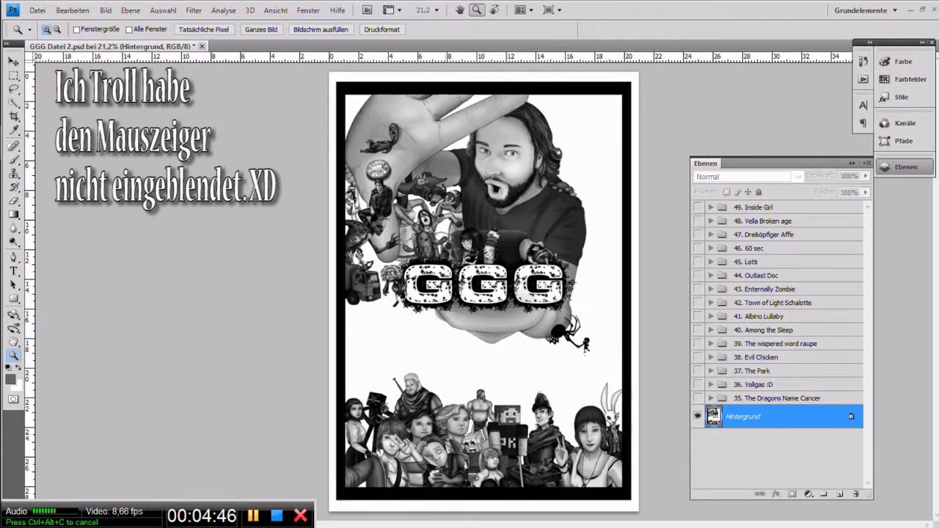
Inspect the characters at the poster's lower left up close at 200% and fit the whole poster in view again.
{"action": "left_click_drag", "start_coordinate": [377, 355], "coordinate": [480, 451]}
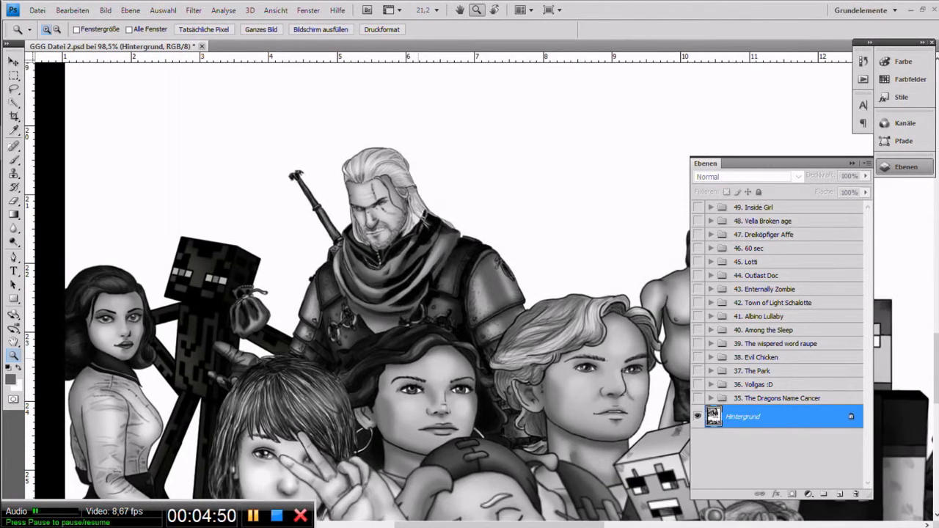
{"action": "left_click", "coordinate": [424, 382]}
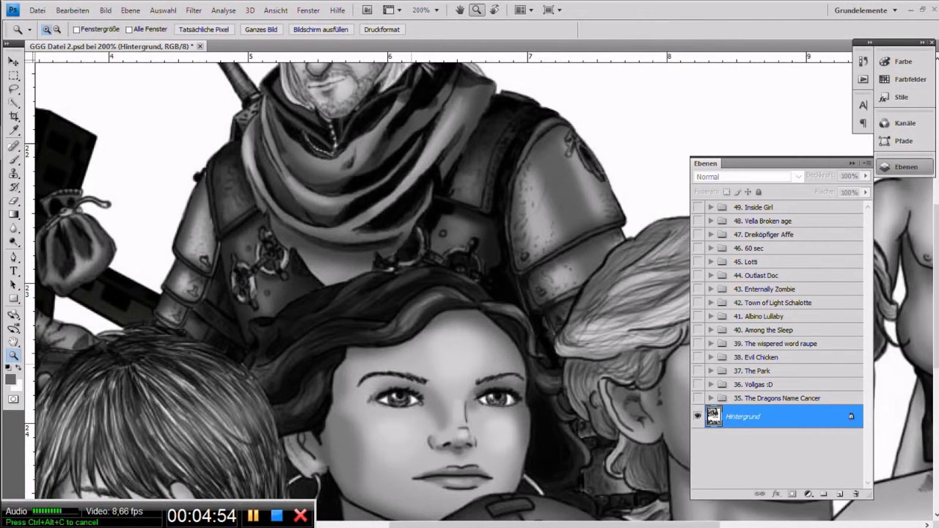
{"action": "key", "text": "ctrl+0"}
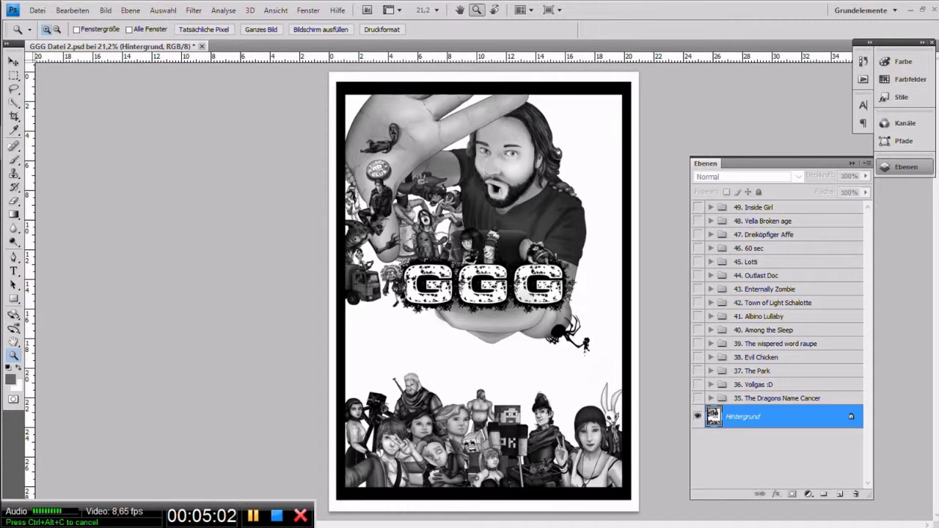
Show the groups from 35. The Dragons Name Cancer up to 40. Among the Sleep, one after another.
{"action": "left_click", "coordinate": [697, 399]}
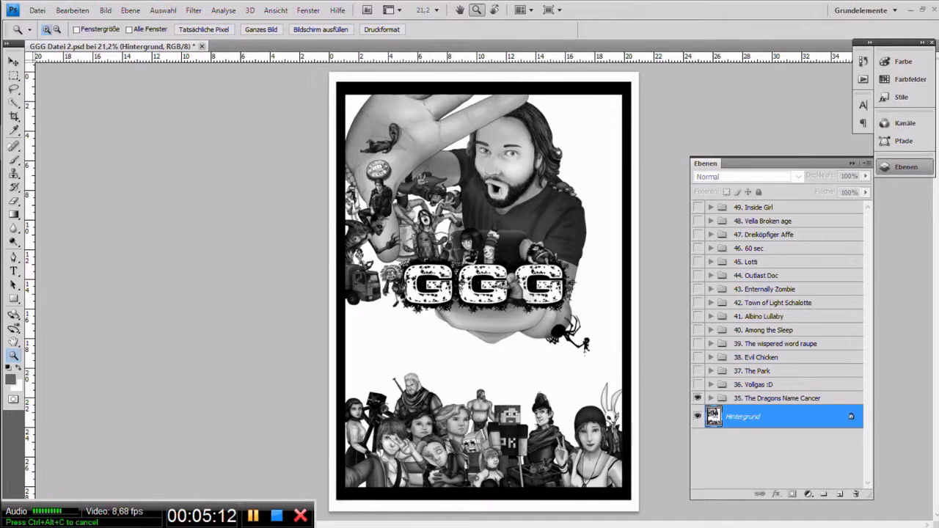
{"action": "left_click", "coordinate": [698, 384]}
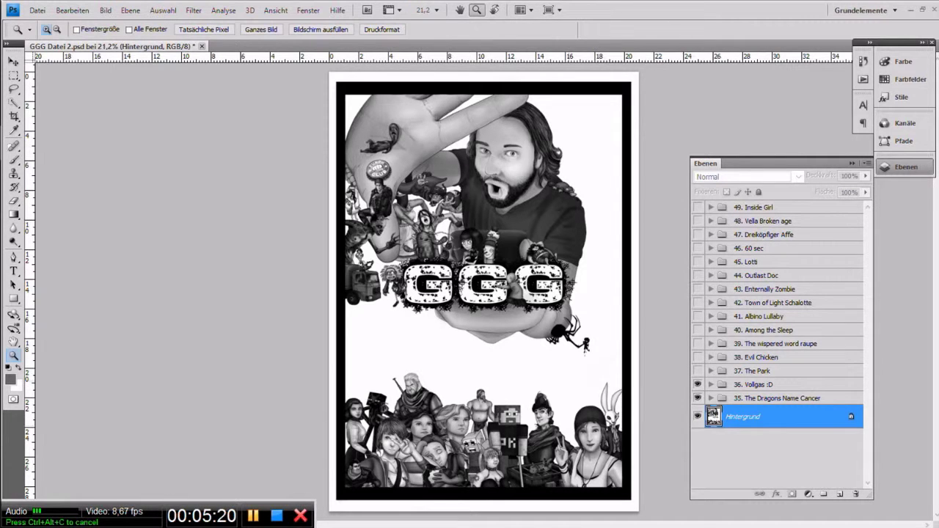
{"action": "left_click", "coordinate": [698, 371]}
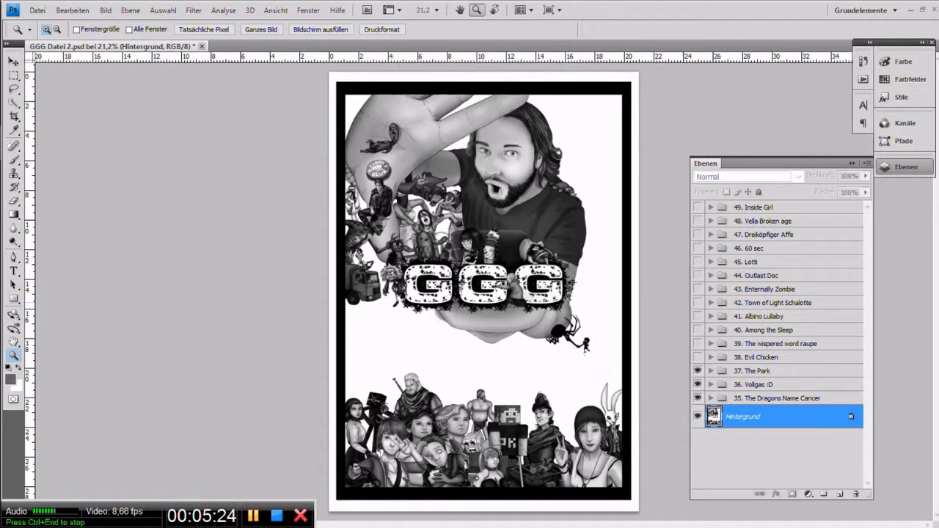
{"action": "left_click", "coordinate": [698, 358]}
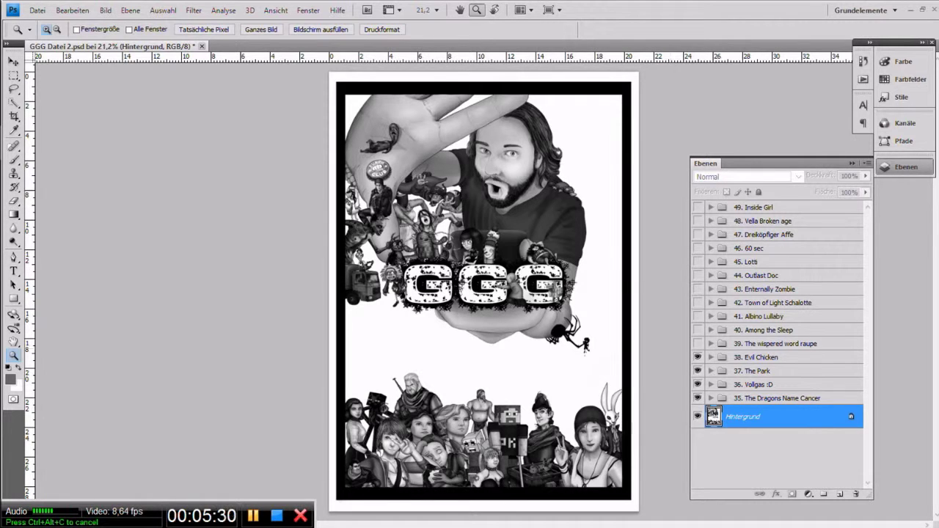
{"action": "left_click", "coordinate": [697, 343]}
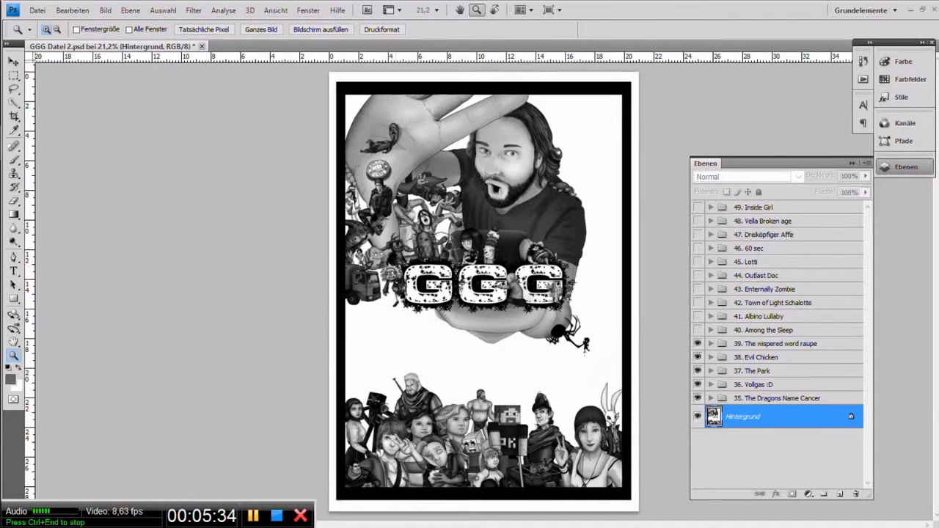
{"action": "left_click", "coordinate": [697, 330]}
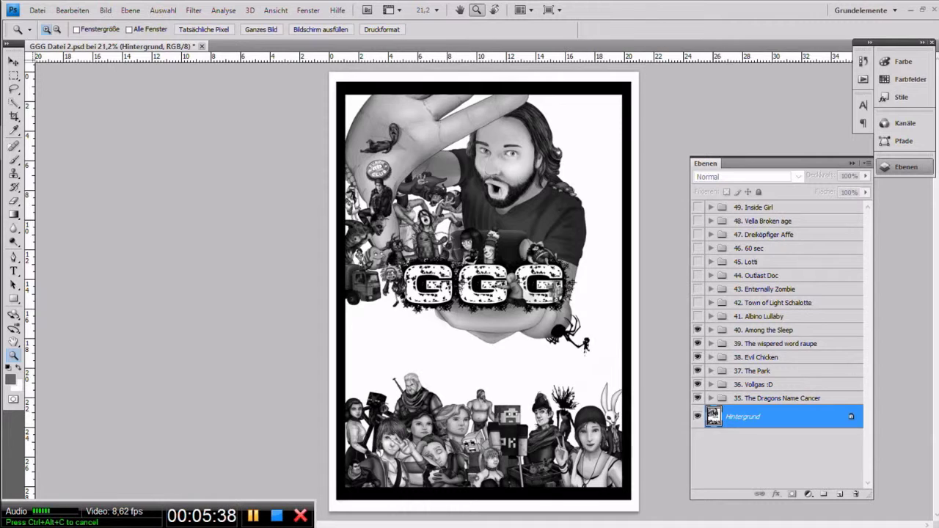
Show the 41. Albino Lullaby and 42. Town of Light Schalotte groups and inspect the doll with the cracked face up close.
{"action": "left_click", "coordinate": [698, 316]}
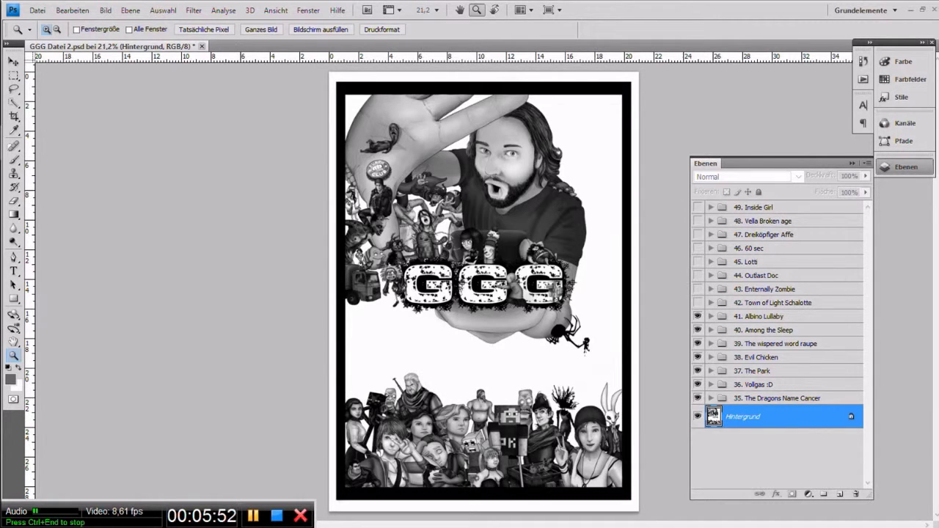
{"action": "left_click", "coordinate": [698, 303]}
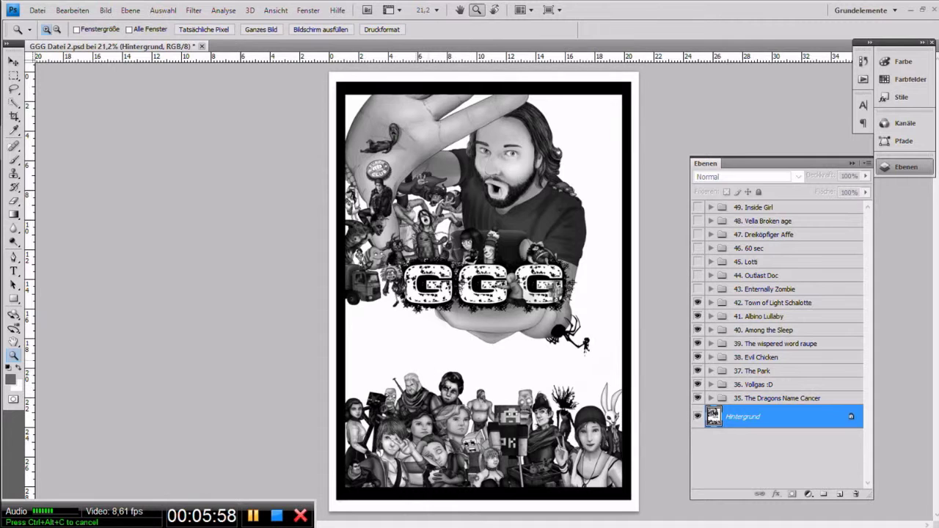
{"action": "left_click_drag", "start_coordinate": [418, 361], "coordinate": [496, 422]}
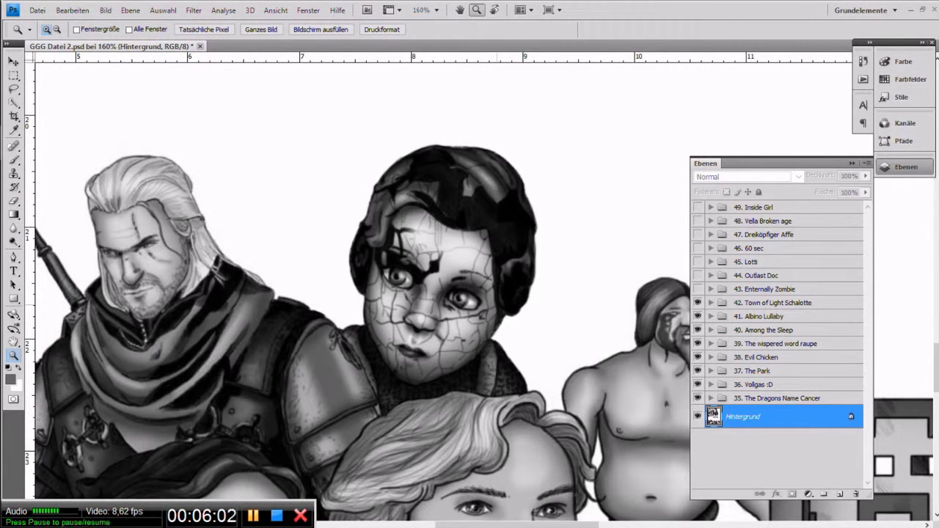
{"action": "key", "text": "ctrl+0"}
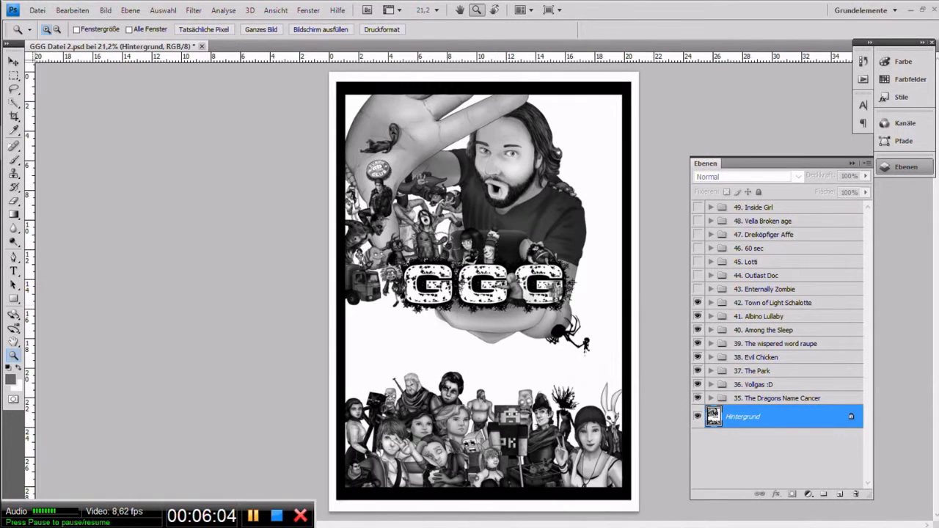
Show the remaining groups one by one, from 43. Enternally Zombie up to 49. Inside Girl.
{"action": "left_click", "coordinate": [698, 289]}
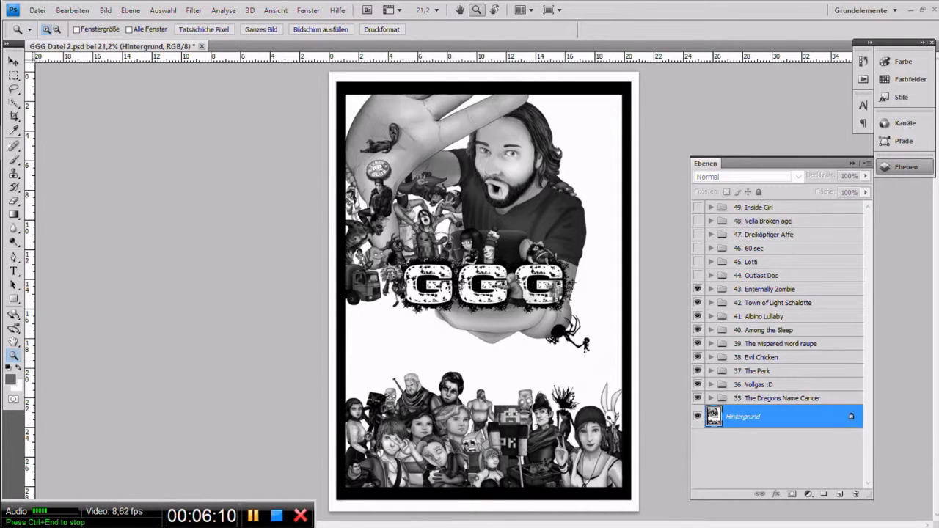
{"action": "left_click", "coordinate": [697, 276]}
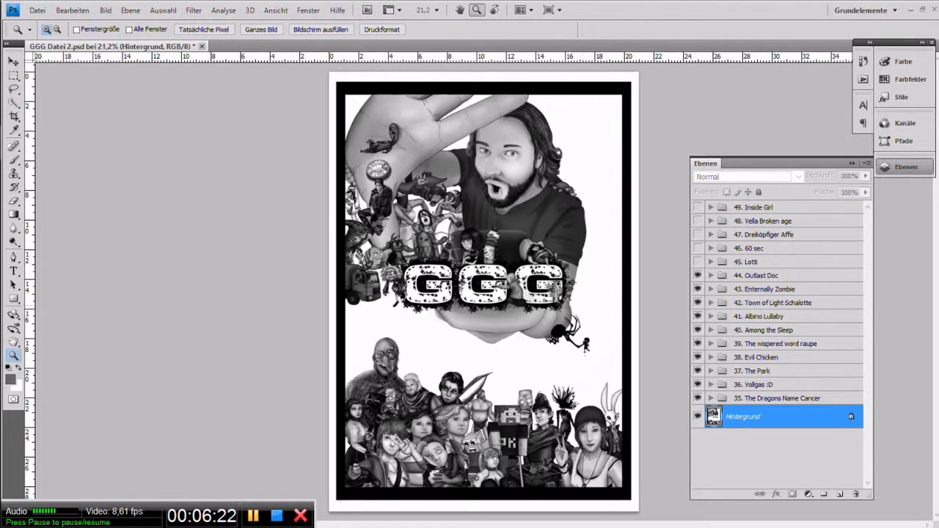
{"action": "left_click", "coordinate": [697, 262]}
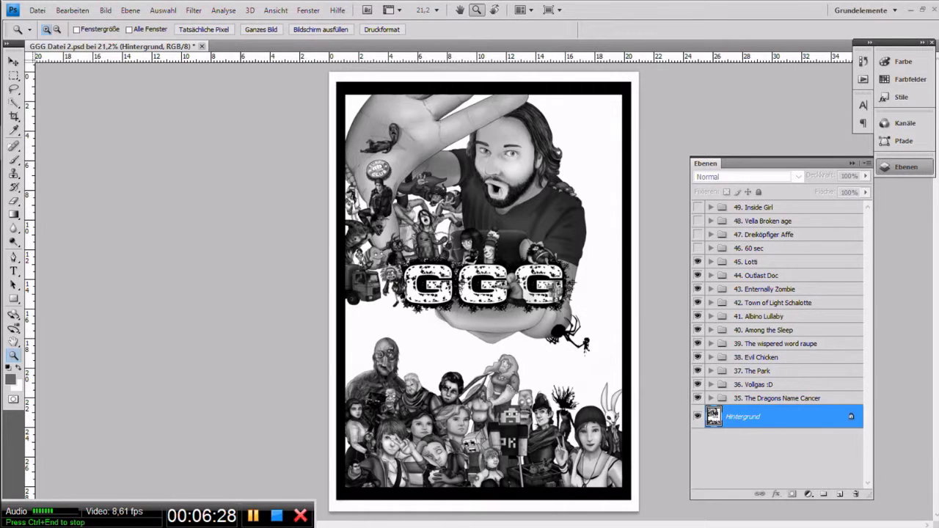
{"action": "left_click", "coordinate": [697, 248]}
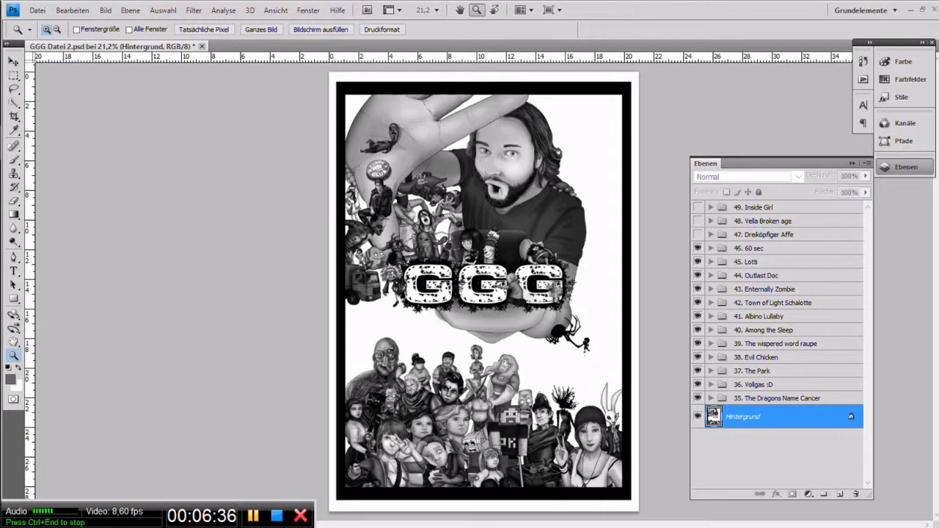
{"action": "left_click", "coordinate": [697, 235]}
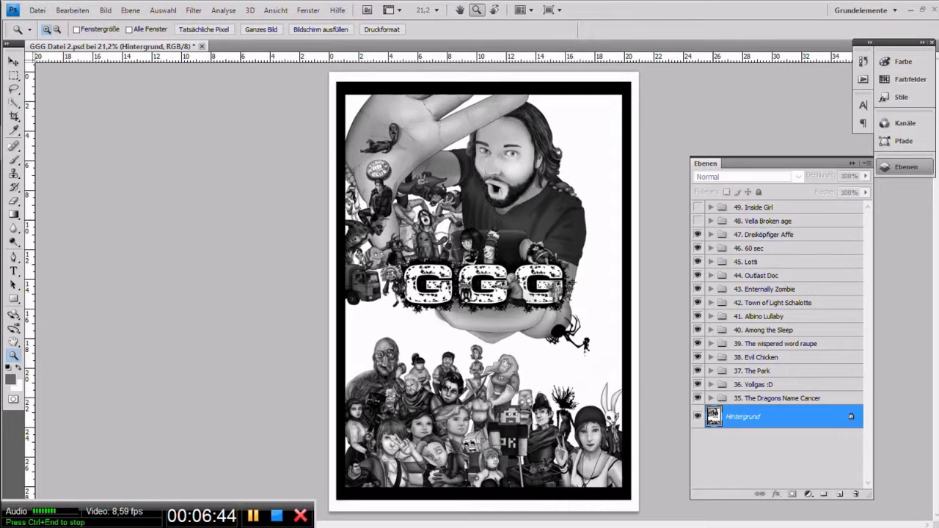
{"action": "left_click", "coordinate": [698, 221]}
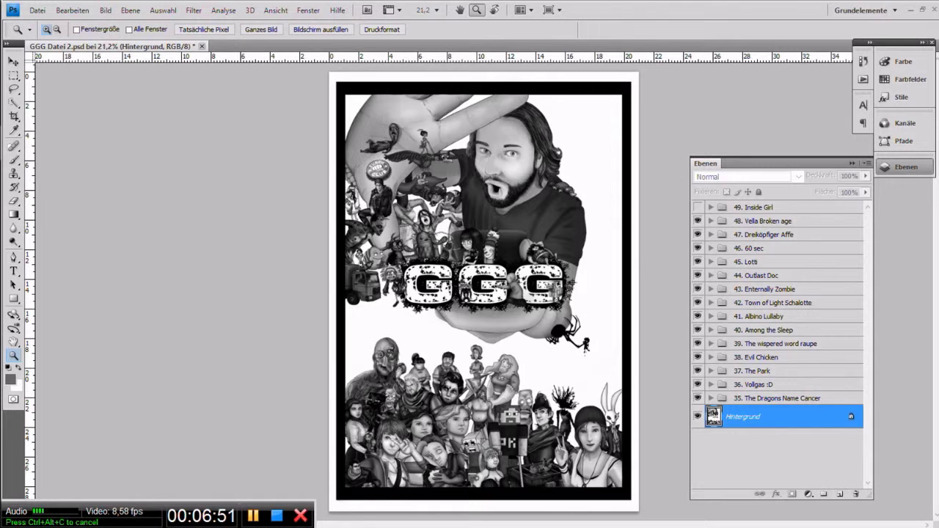
{"action": "left_click", "coordinate": [697, 207]}
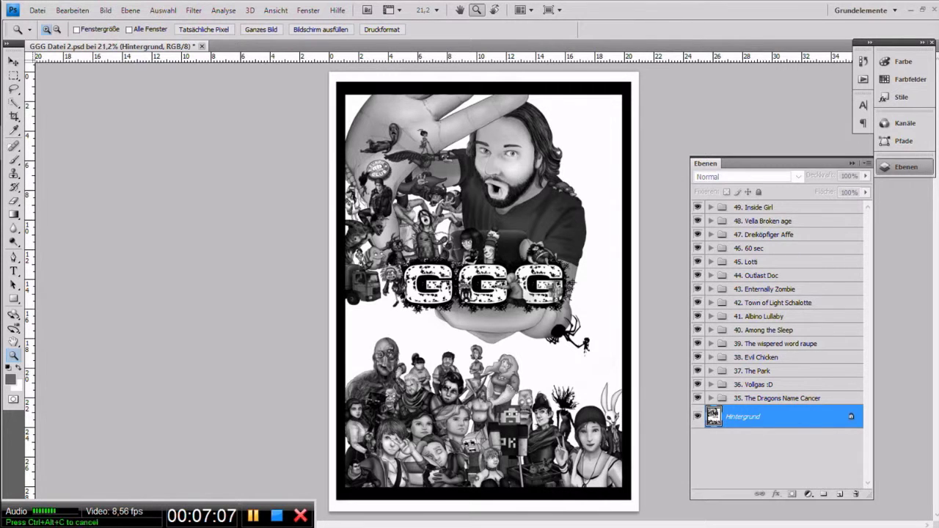
Expand the 35. The Dragons Name Cancer group, look through its layers and examine the kneeling child between the letters at 200%.
{"action": "left_click", "coordinate": [710, 398]}
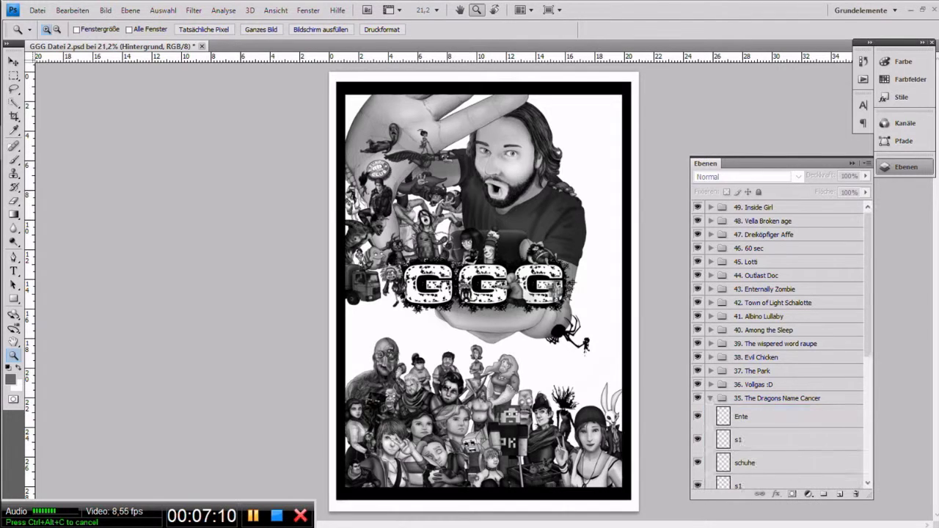
{"action": "scroll", "coordinate": [777, 345], "scroll_direction": "down", "scroll_amount": 3}
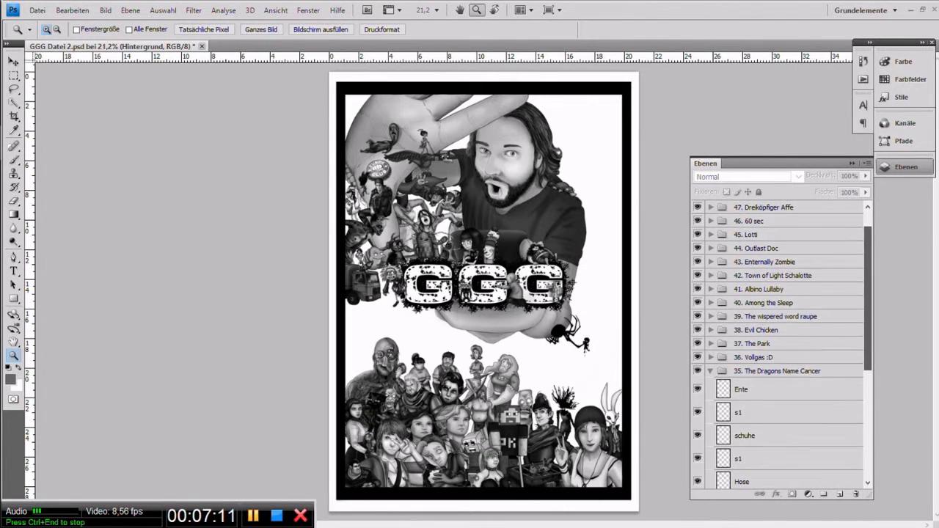
{"action": "scroll", "coordinate": [778, 345], "scroll_direction": "down", "scroll_amount": 5}
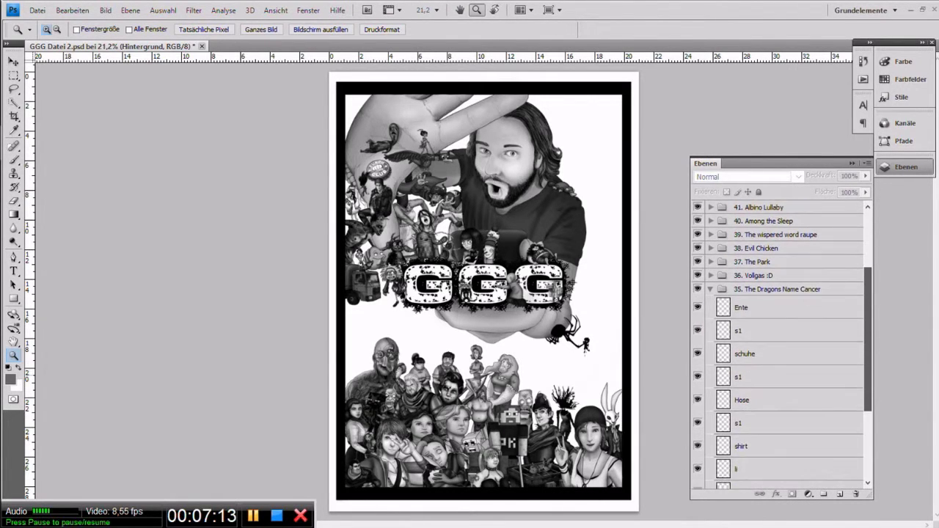
{"action": "scroll", "coordinate": [778, 344], "scroll_direction": "down", "scroll_amount": 5}
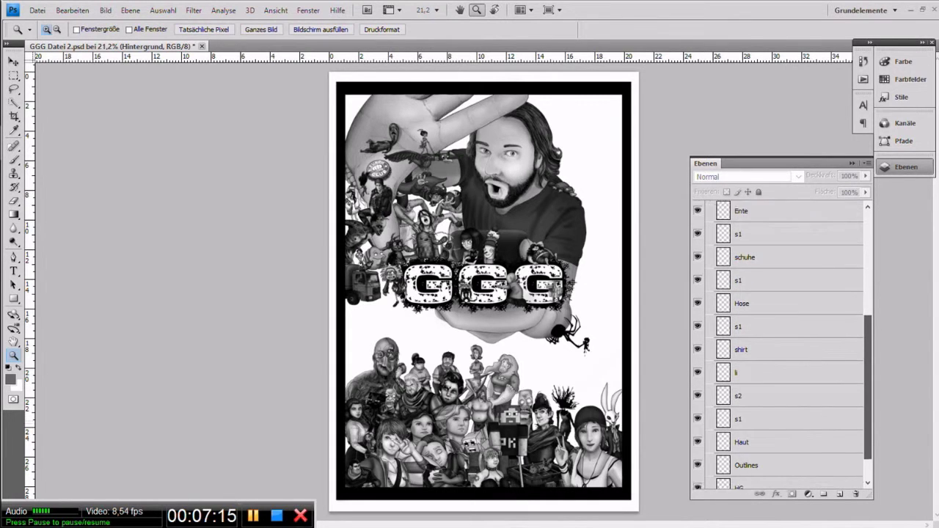
{"action": "left_click_drag", "start_coordinate": [867, 397], "coordinate": [868, 393]}
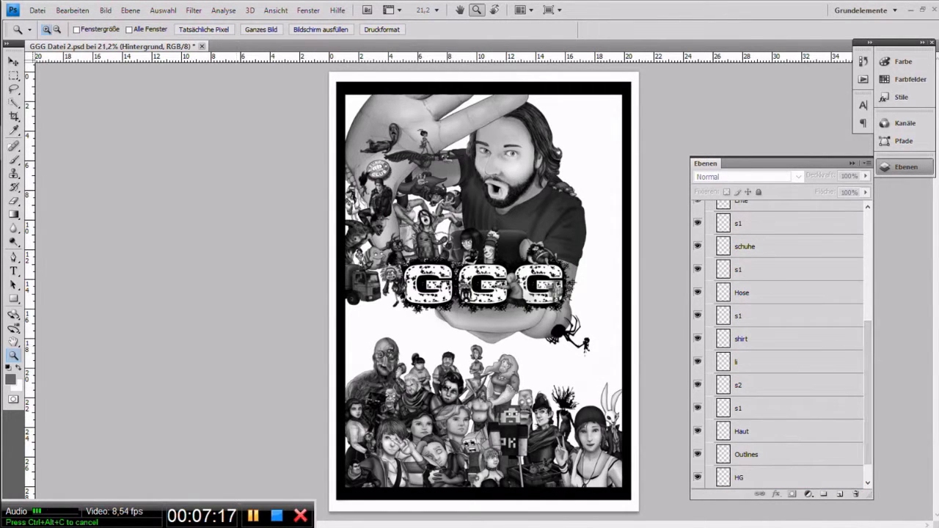
{"action": "left_click_drag", "start_coordinate": [565, 325], "coordinate": [568, 328]}
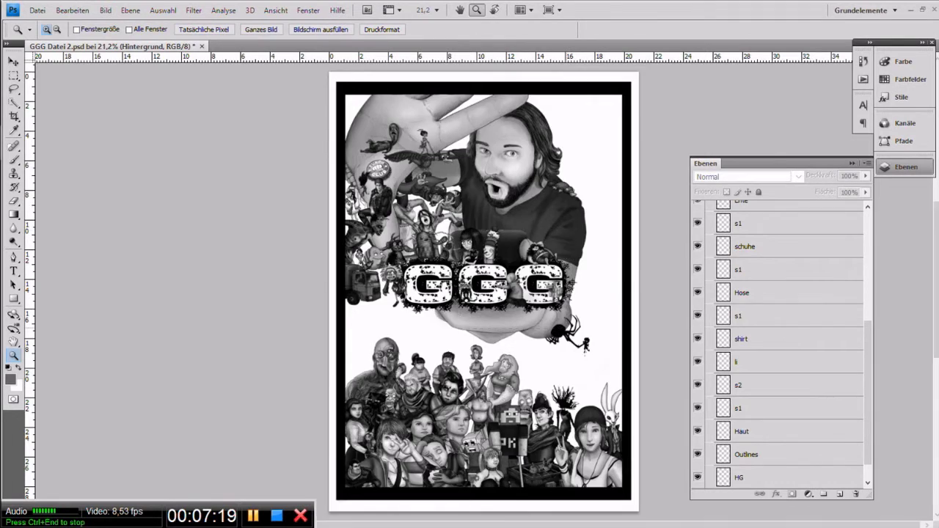
{"action": "left_click", "coordinate": [482, 345]}
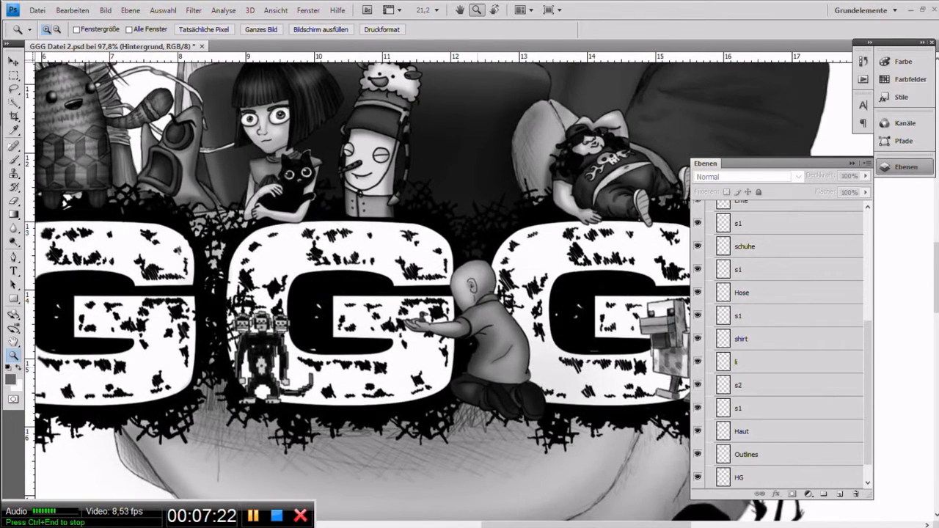
{"action": "left_click", "coordinate": [482, 351]}
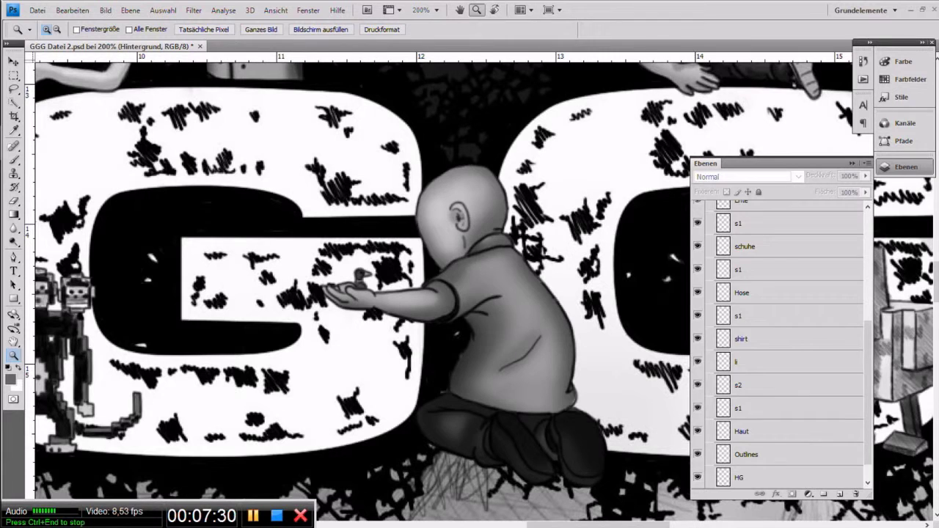
Briefly hide and show again the child's HG, Outlines, s1 and s2 layers to compare what each contributes.
{"action": "scroll", "coordinate": [777, 345], "scroll_direction": "down", "scroll_amount": 1}
{"action": "scroll", "coordinate": [778, 345], "scroll_direction": "up", "scroll_amount": 2}
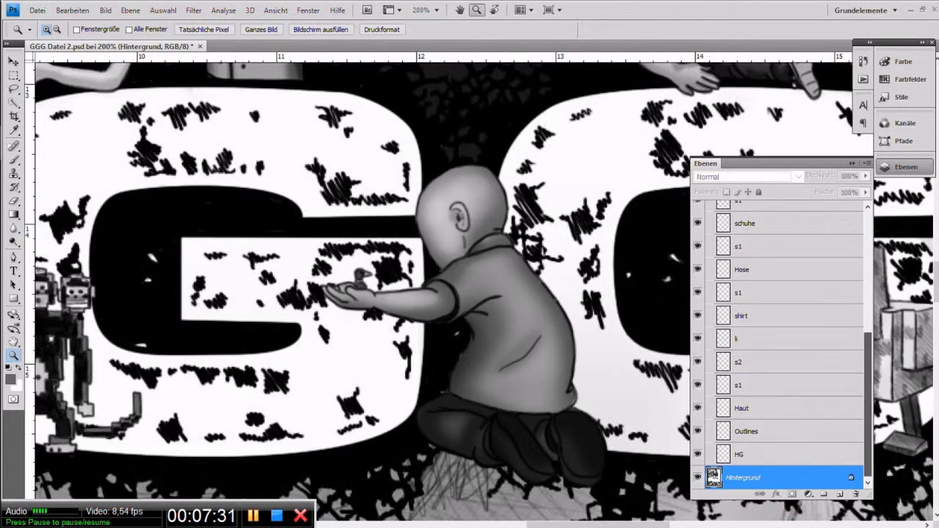
{"action": "left_click", "coordinate": [698, 476]}
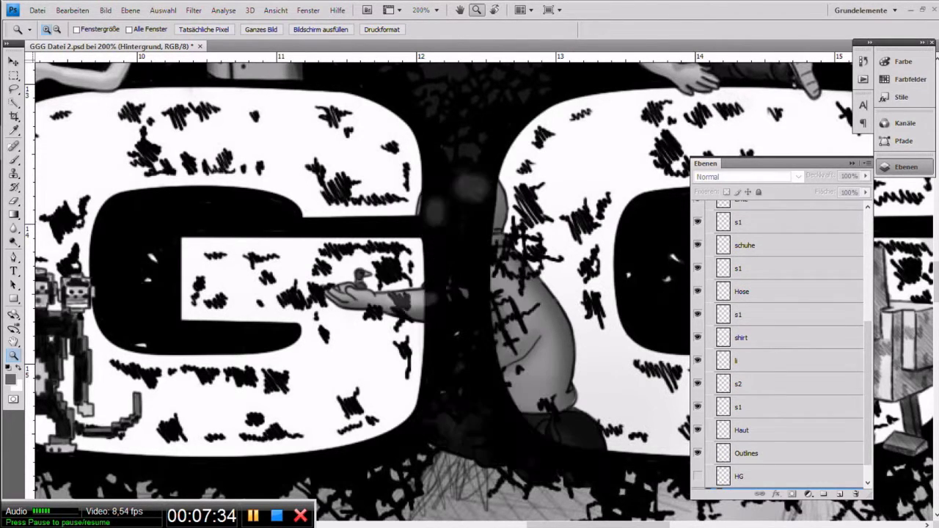
{"action": "left_click", "coordinate": [698, 476]}
{"action": "left_click", "coordinate": [697, 452]}
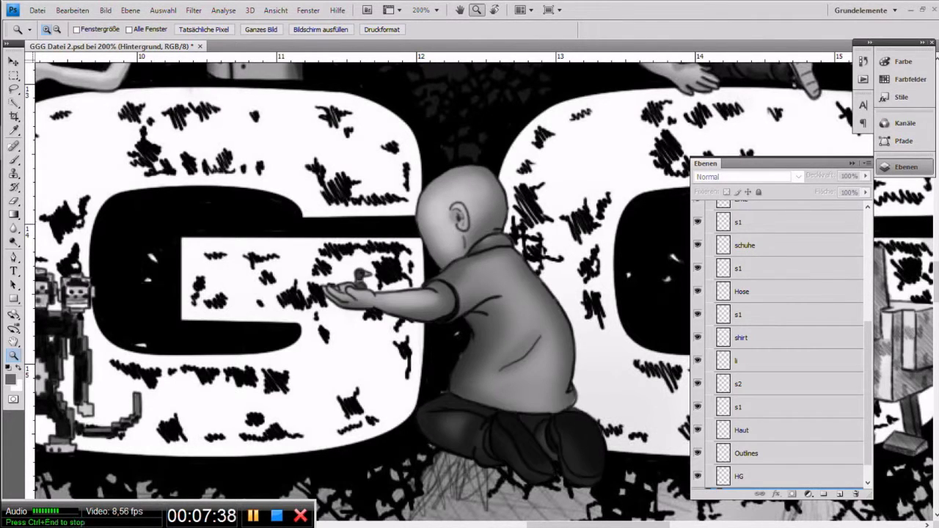
{"action": "left_click", "coordinate": [698, 407]}
{"action": "left_click", "coordinate": [697, 407]}
{"action": "left_click", "coordinate": [698, 384]}
{"action": "left_click", "coordinate": [698, 383]}
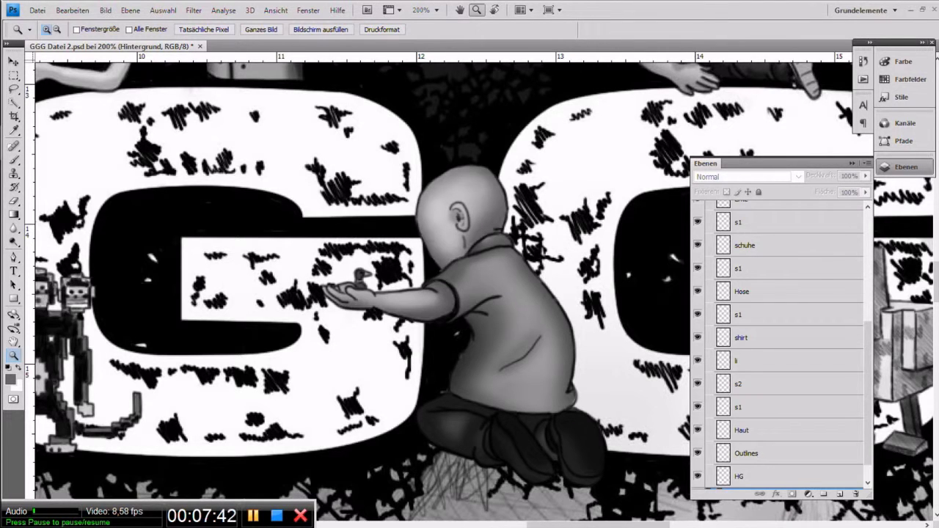
Hide and restore the child's shirt and schuhe layers in turn to compare the clothing with and without them.
{"action": "left_click", "coordinate": [697, 337]}
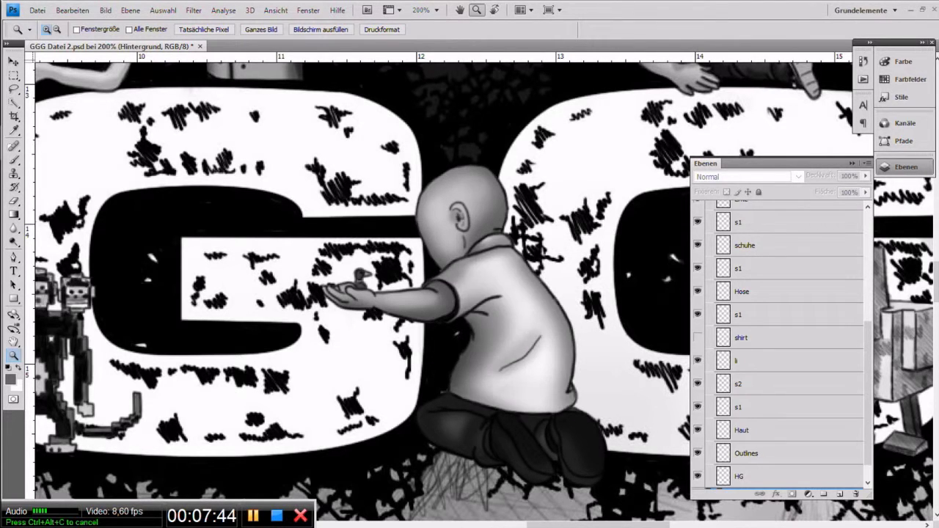
{"action": "left_click", "coordinate": [698, 337]}
{"action": "scroll", "coordinate": [780, 345], "scroll_direction": "up", "scroll_amount": 4}
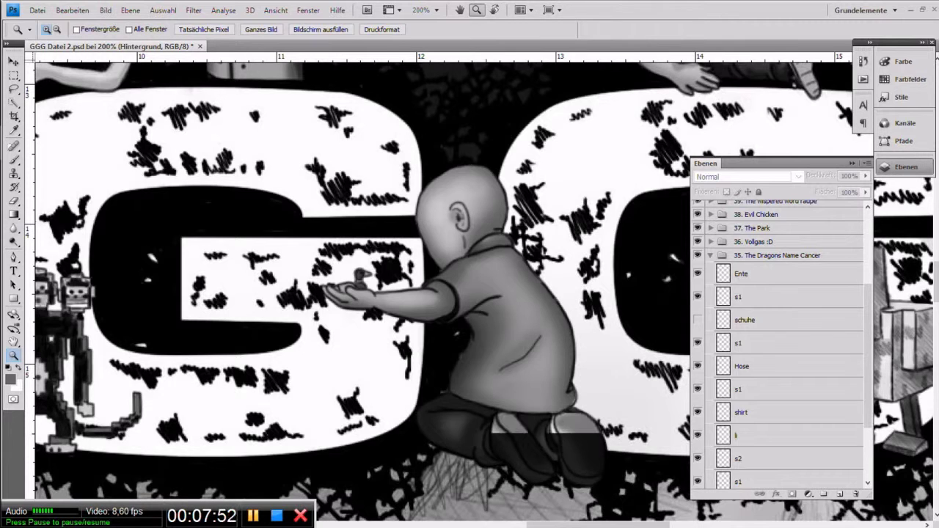
{"action": "left_click", "coordinate": [697, 320]}
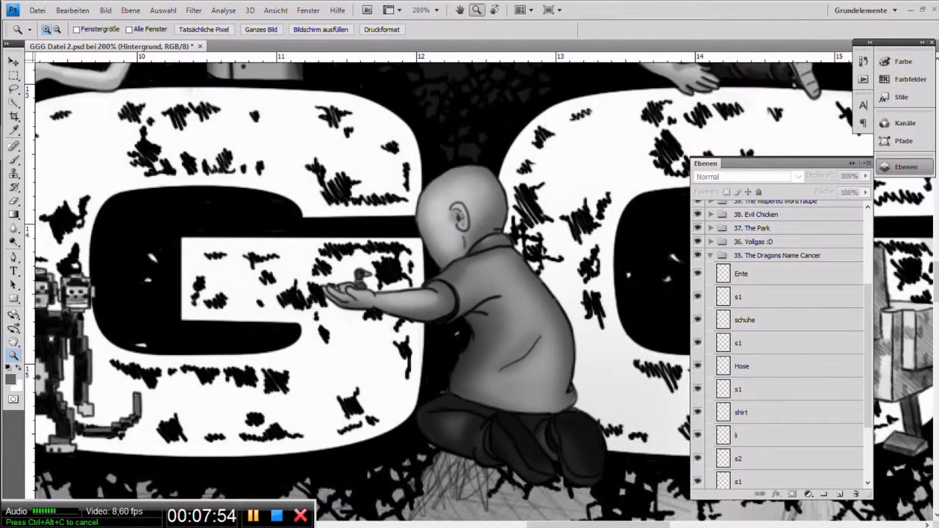
Toggle the Ente layer to compare the duck in the child's hand, and collapse the 35. The Dragons Name Cancer group.
{"action": "left_click", "coordinate": [697, 274]}
{"action": "left_click", "coordinate": [697, 274]}
{"action": "left_click", "coordinate": [697, 274]}
{"action": "left_click", "coordinate": [710, 255]}
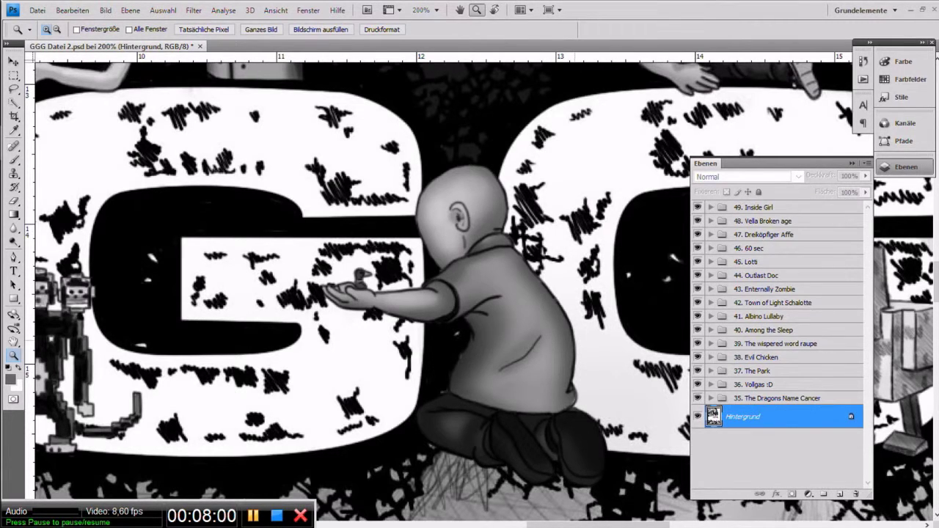
Examine the man in the black jacket at the poster's lower left corner at 227% and look through the layers of 36. Vollgas :D.
{"action": "key", "text": "ctrl+0"}
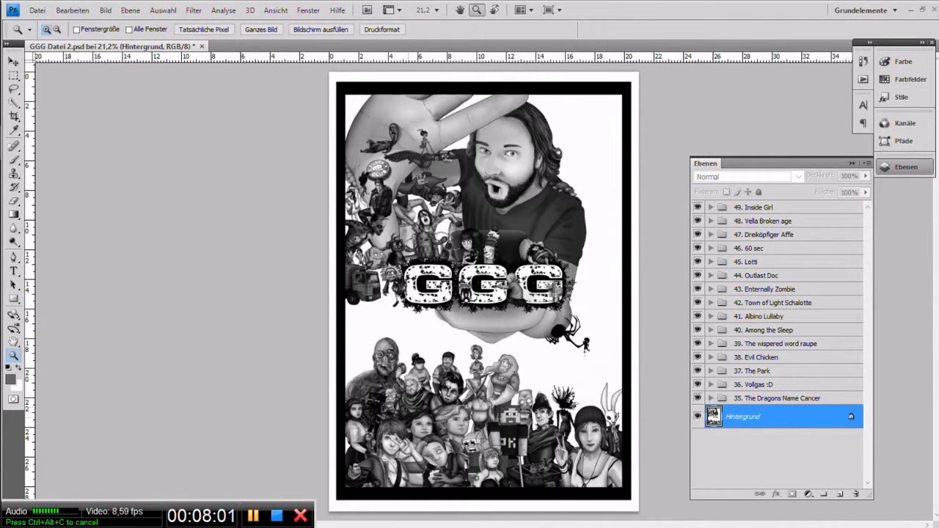
{"action": "left_click_drag", "start_coordinate": [339, 453], "coordinate": [403, 495]}
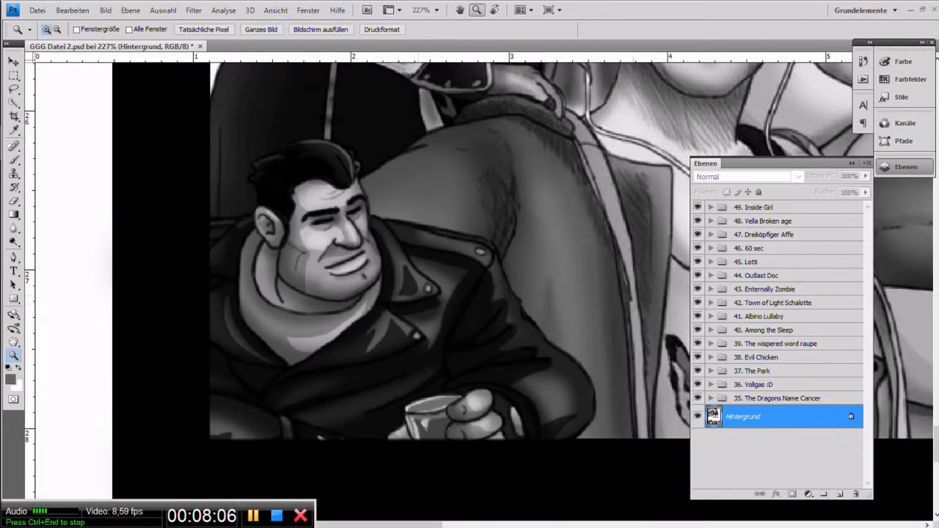
{"action": "left_click", "coordinate": [710, 384]}
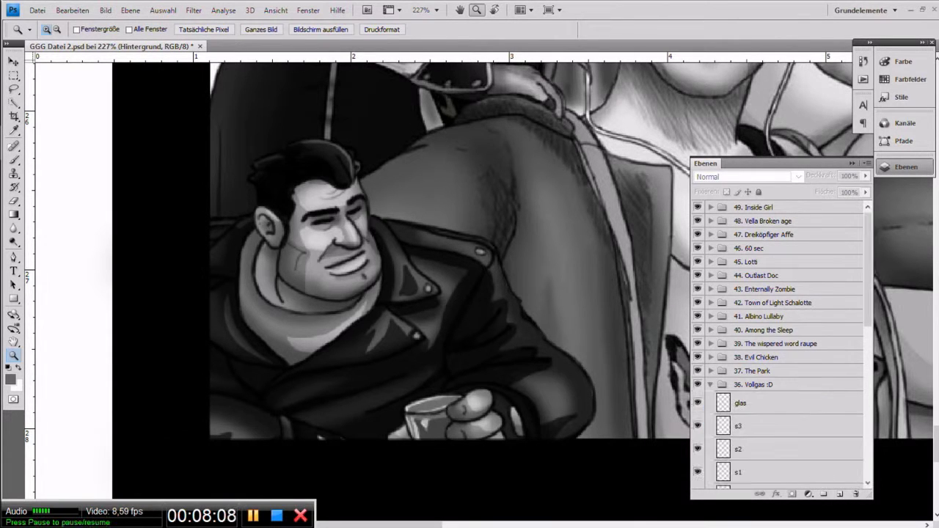
{"action": "scroll", "coordinate": [777, 345], "scroll_direction": "down", "scroll_amount": 5}
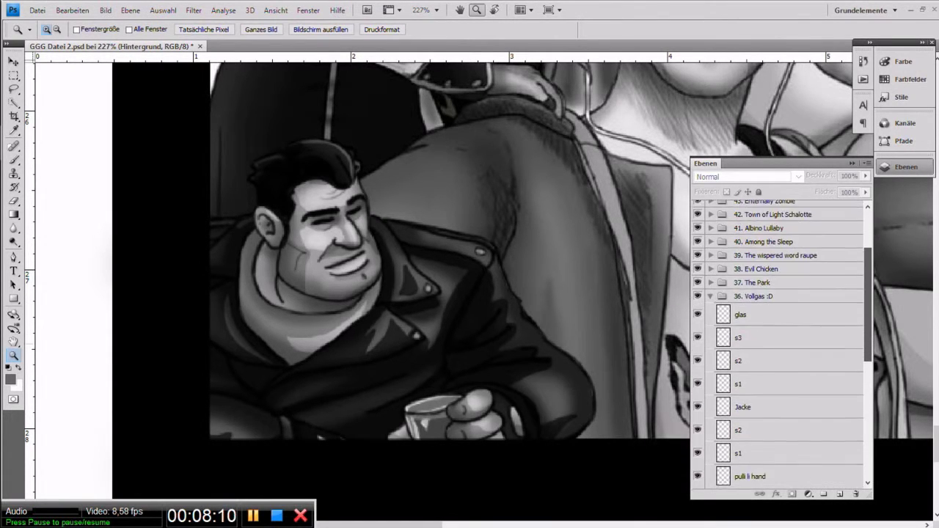
{"action": "scroll", "coordinate": [777, 345], "scroll_direction": "down", "scroll_amount": 2}
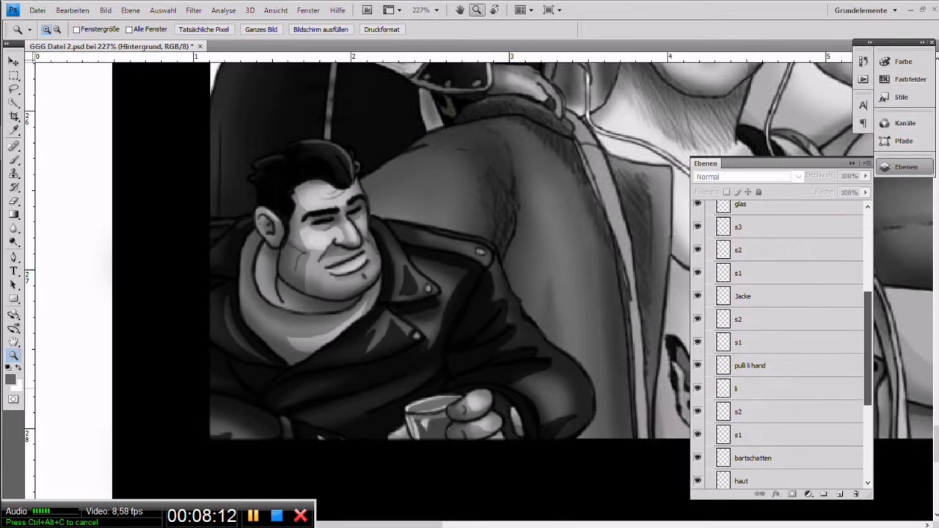
{"action": "scroll", "coordinate": [778, 344], "scroll_direction": "down", "scroll_amount": 2}
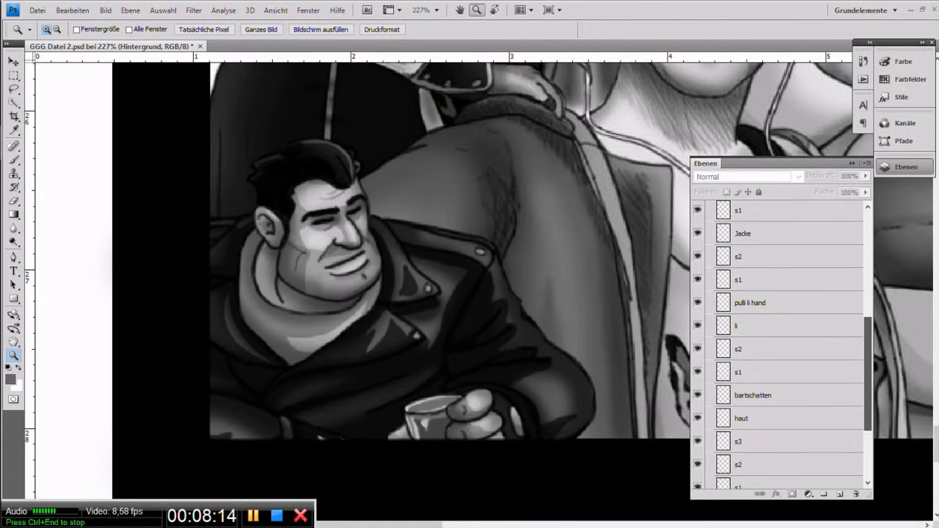
{"action": "scroll", "coordinate": [778, 345], "scroll_direction": "down", "scroll_amount": 2}
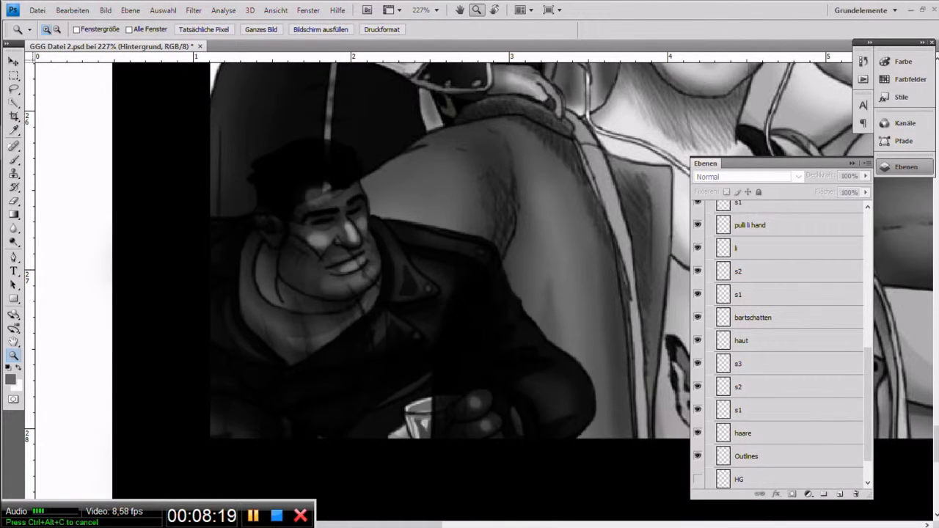
Hide the man's Outlines layer briefly, and show both the Outlines and HG layers again.
{"action": "left_click", "coordinate": [697, 455]}
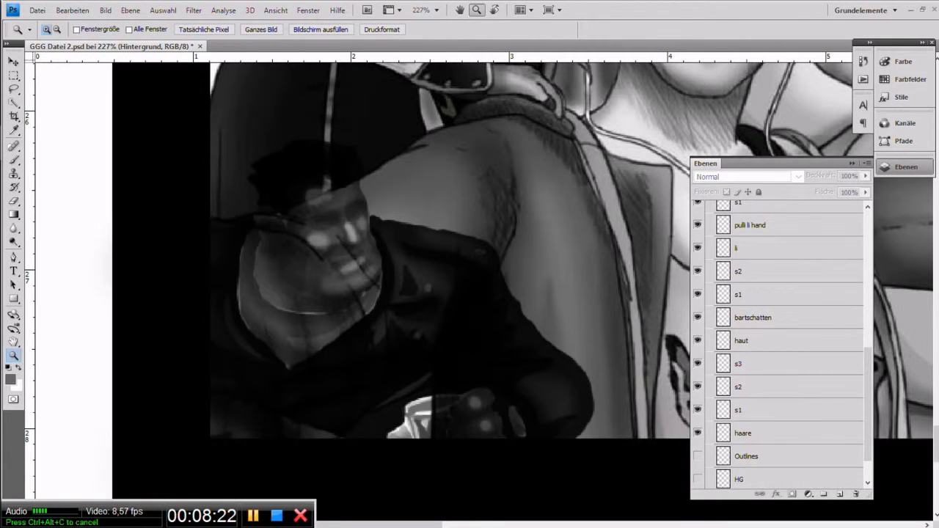
{"action": "left_click", "coordinate": [697, 455]}
{"action": "left_click", "coordinate": [697, 479]}
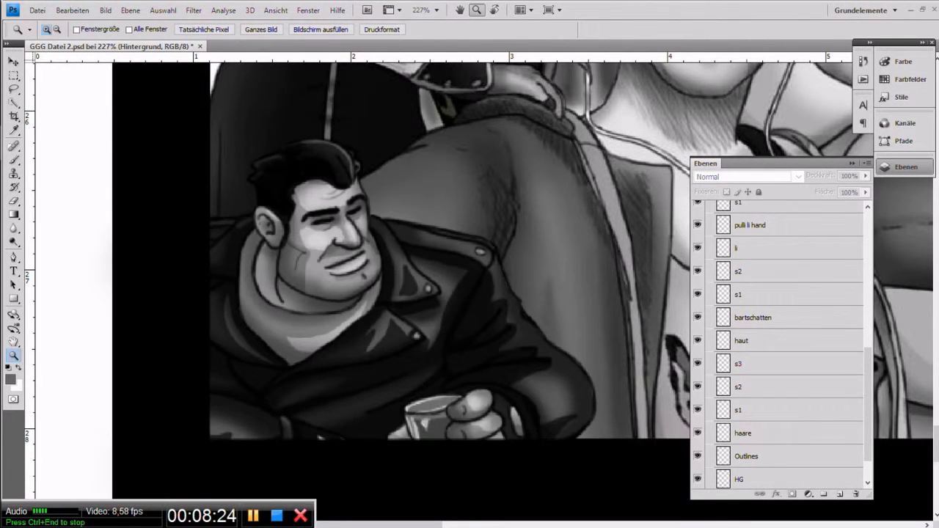
Hide the man's layers from haare up through the sweater and jacket layers to strip away the grey shading.
{"action": "left_click_drag", "start_coordinate": [697, 433], "coordinate": [697, 225]}
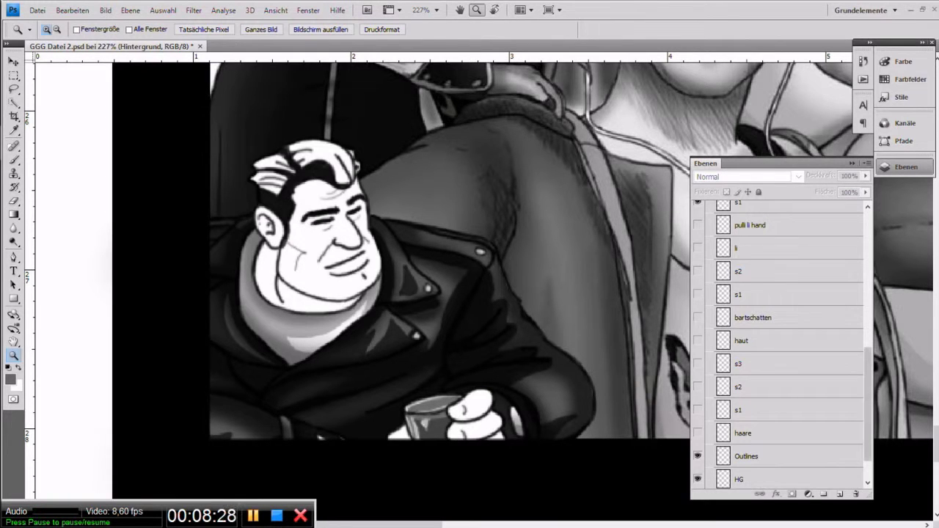
{"action": "scroll", "coordinate": [778, 344], "scroll_direction": "up", "scroll_amount": 5}
{"action": "left_click_drag", "start_coordinate": [697, 423], "coordinate": [697, 284]}
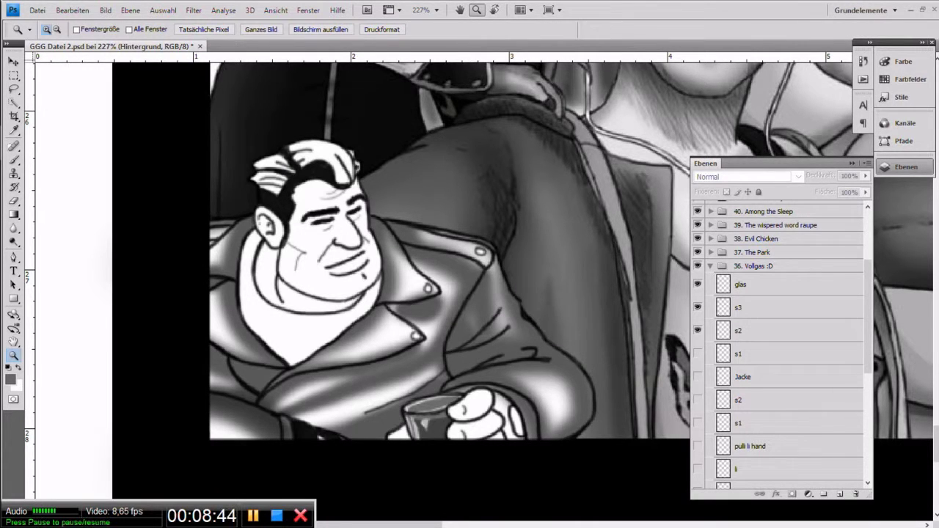
Show the jacket's s2 and s1 shading layers again, and reveal the Jacke layer in Multiplizieren mode.
{"action": "left_click", "coordinate": [697, 330]}
{"action": "left_click", "coordinate": [697, 354]}
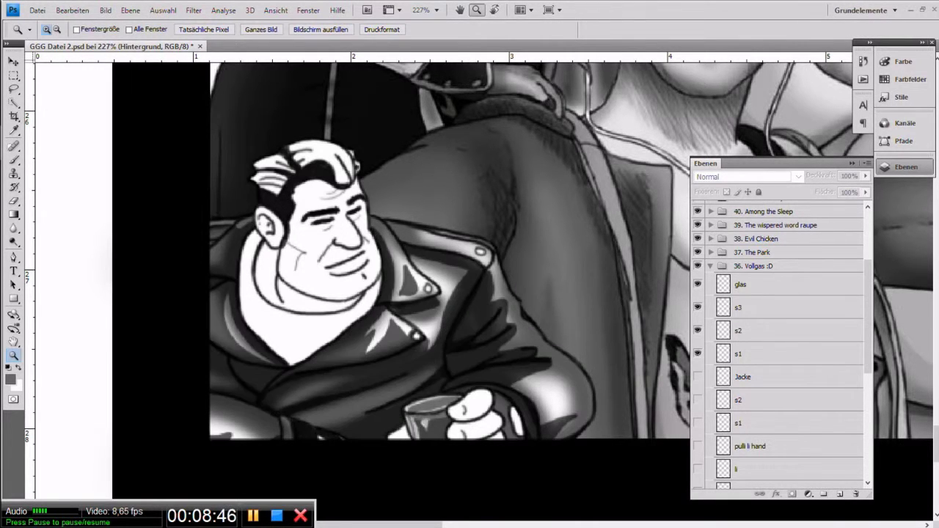
{"action": "left_click", "coordinate": [744, 376]}
{"action": "key", "text": "shift+alt+m"}
{"action": "left_click", "coordinate": [697, 376]}
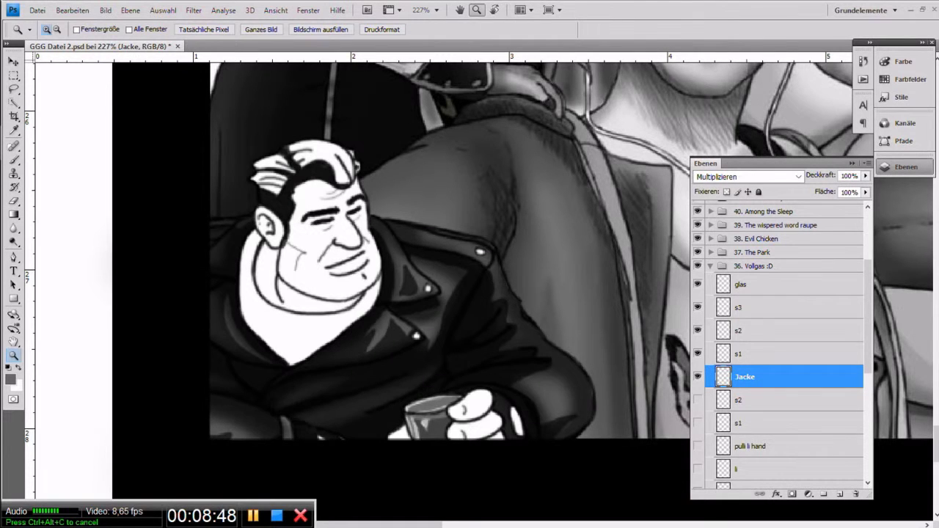
Show the man's remaining hidden layers again, from the s2 layer below Jacke down to haare.
{"action": "scroll", "coordinate": [778, 344], "scroll_direction": "down", "scroll_amount": 3}
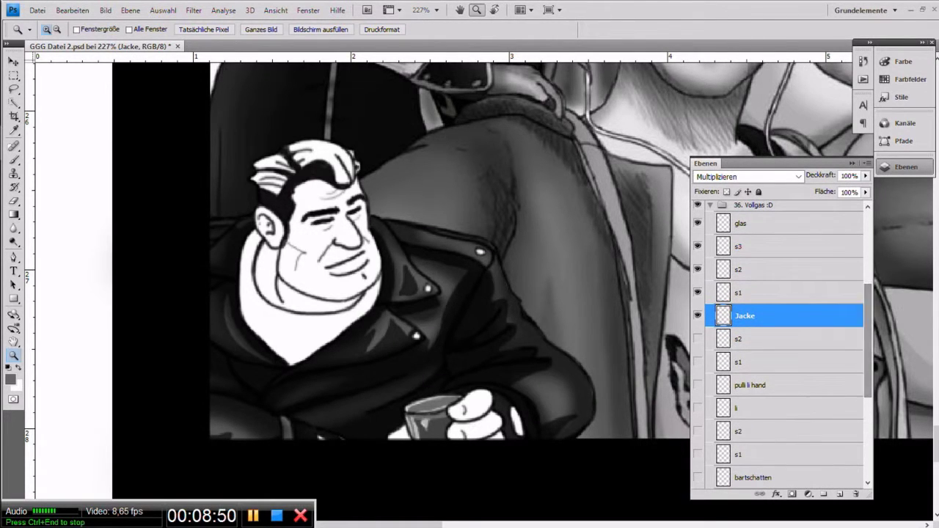
{"action": "scroll", "coordinate": [777, 344], "scroll_direction": "down", "scroll_amount": 4}
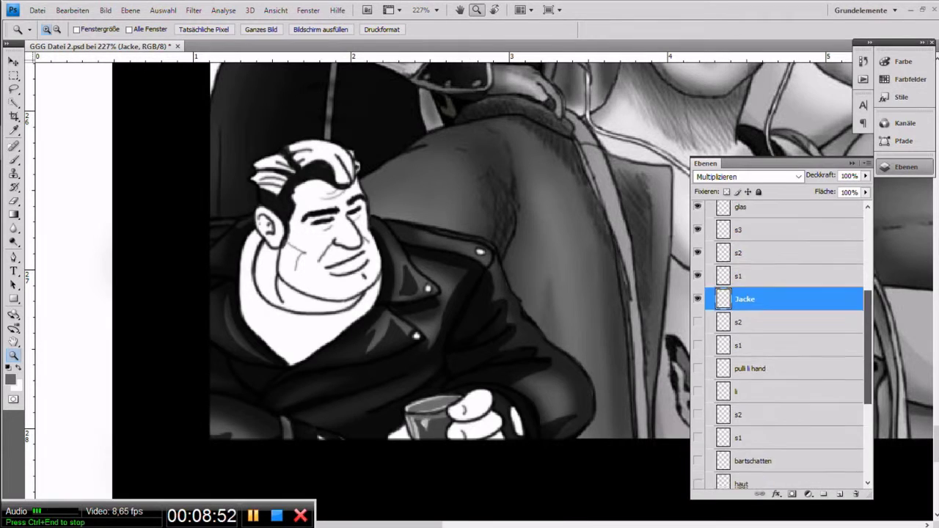
{"action": "left_click", "coordinate": [697, 323]}
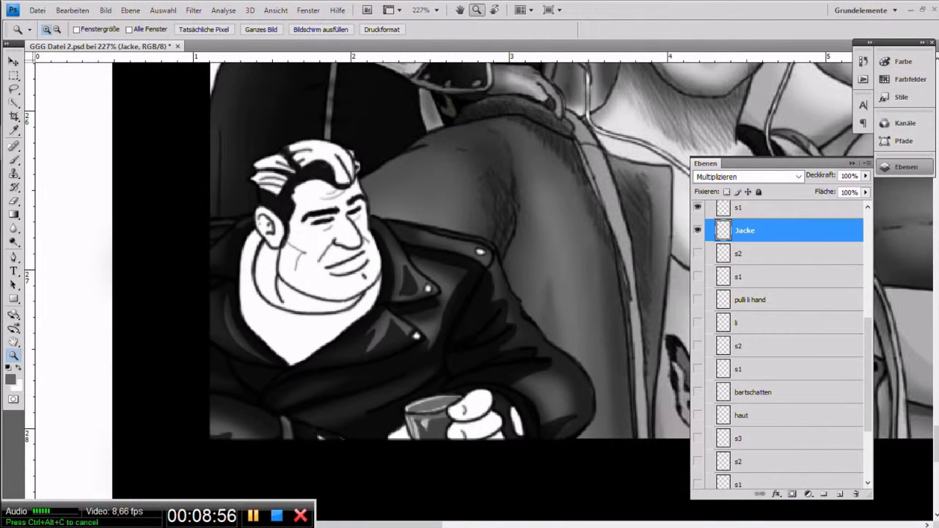
{"action": "left_click_drag", "start_coordinate": [698, 253], "coordinate": [698, 462]}
{"action": "scroll", "coordinate": [778, 344], "scroll_direction": "down", "scroll_amount": 3}
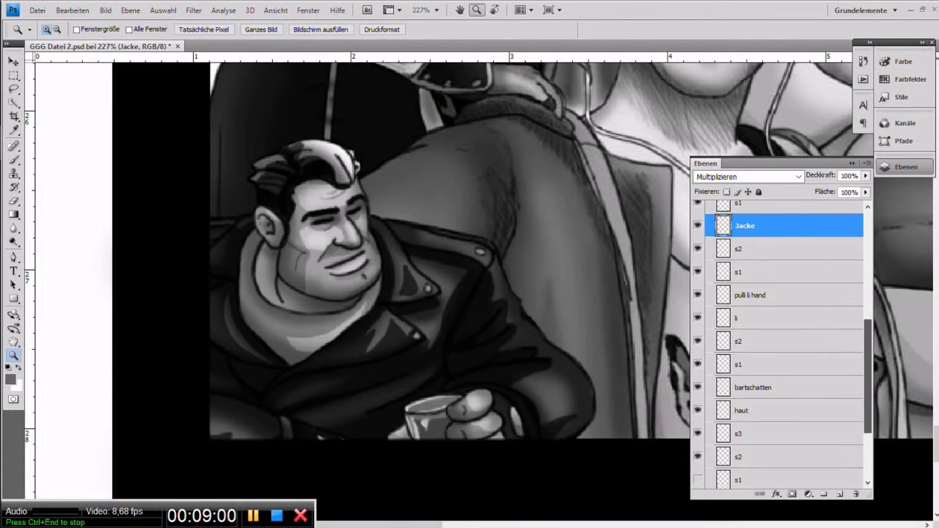
{"action": "left_click_drag", "start_coordinate": [697, 371], "coordinate": [698, 394]}
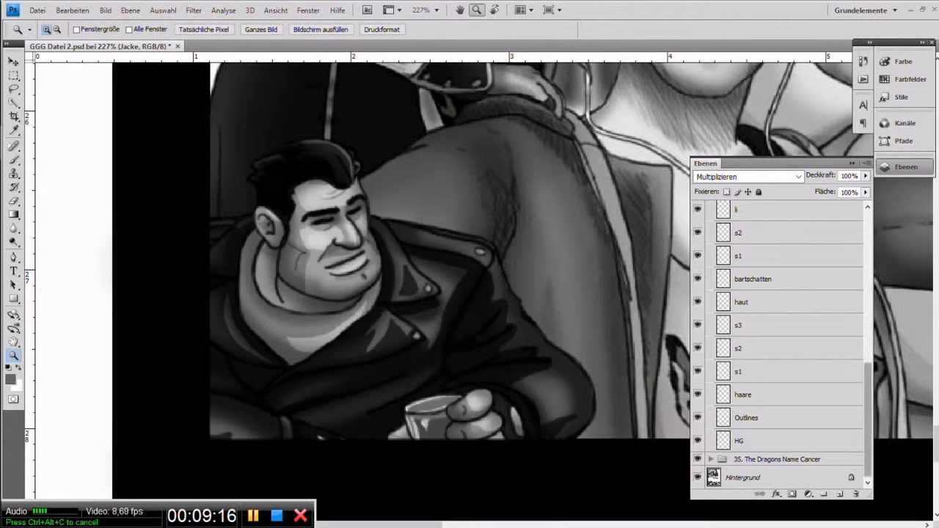
Look through the man's layer stack once more and collapse the 36. Vollgas :D group.
{"action": "scroll", "coordinate": [778, 345], "scroll_direction": "up", "scroll_amount": 3}
{"action": "scroll", "coordinate": [778, 344], "scroll_direction": "up", "scroll_amount": 1}
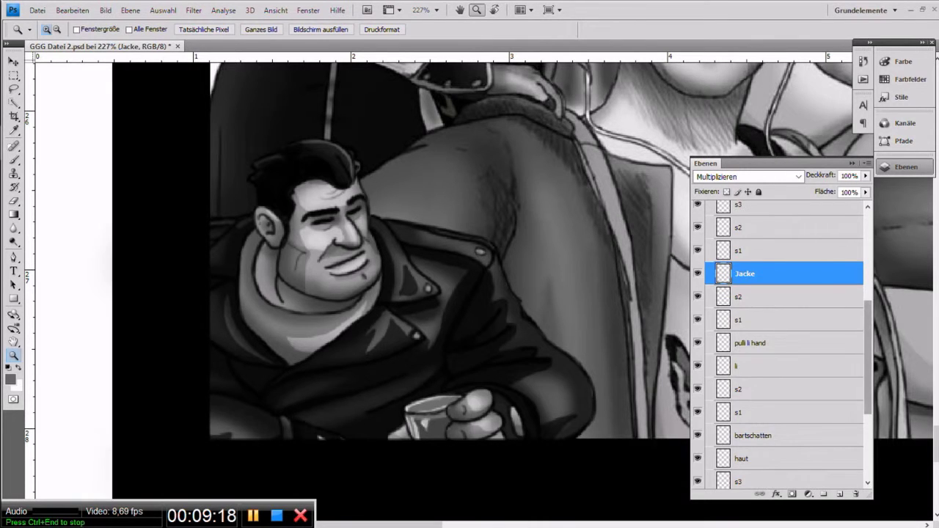
{"action": "scroll", "coordinate": [778, 345], "scroll_direction": "up", "scroll_amount": 3}
{"action": "scroll", "coordinate": [778, 345], "scroll_direction": "down", "scroll_amount": 8}
{"action": "scroll", "coordinate": [778, 345], "scroll_direction": "up", "scroll_amount": 9}
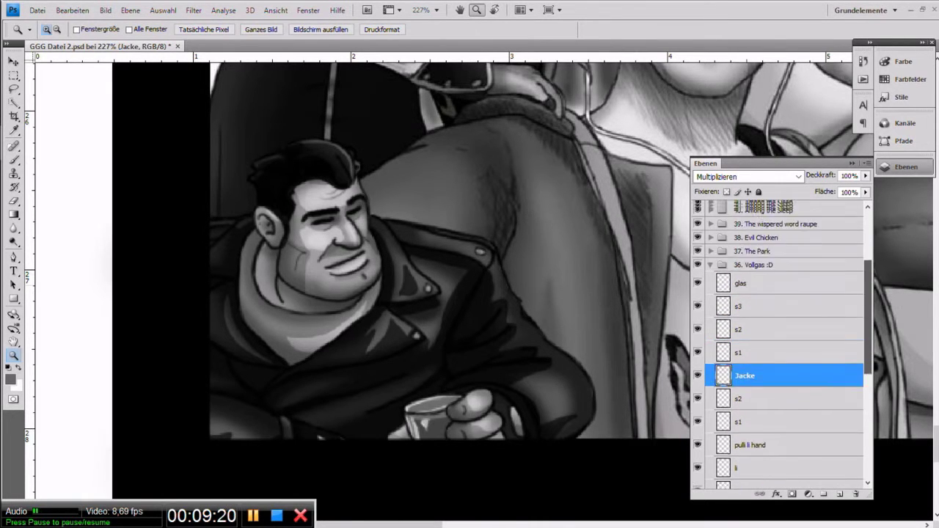
{"action": "left_click", "coordinate": [710, 296]}
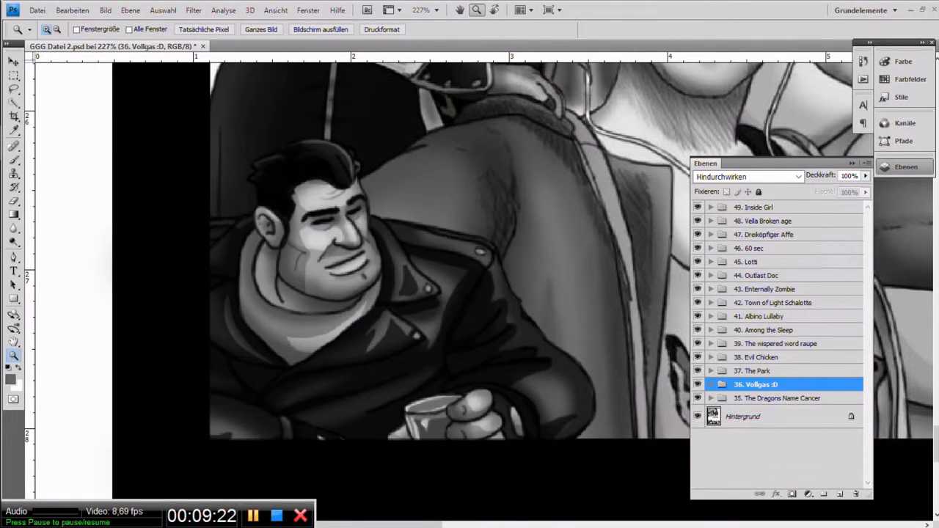
Examine the squirrel mascot beside the first letter G at 300% and expand the 37. The Park group.
{"action": "key", "text": "ctrl+0"}
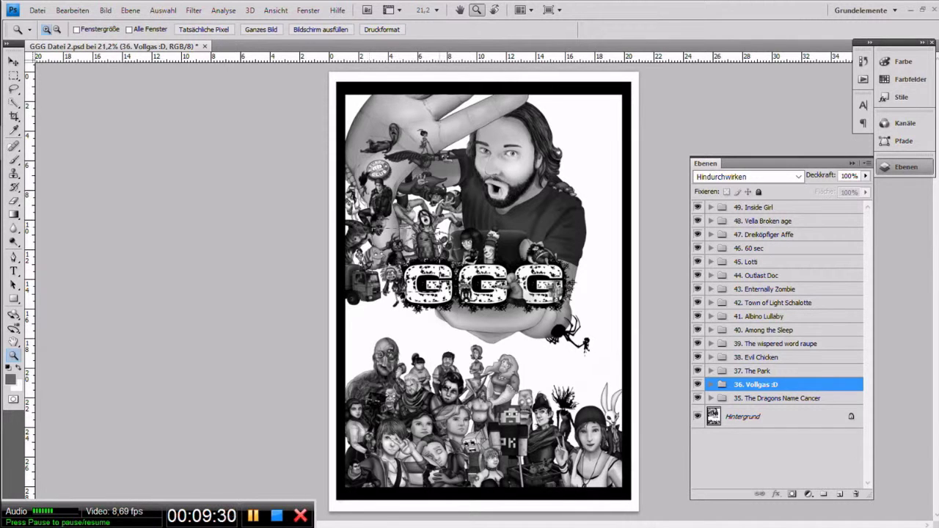
{"action": "scroll", "coordinate": [398, 260], "scroll_direction": "up", "scroll_amount": 6}
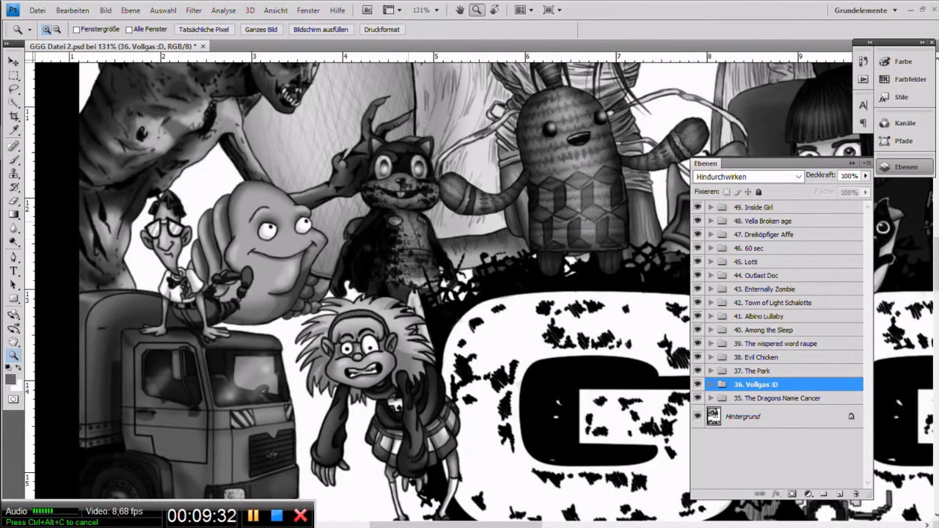
{"action": "left_click", "coordinate": [412, 233]}
{"action": "left_click", "coordinate": [412, 233]}
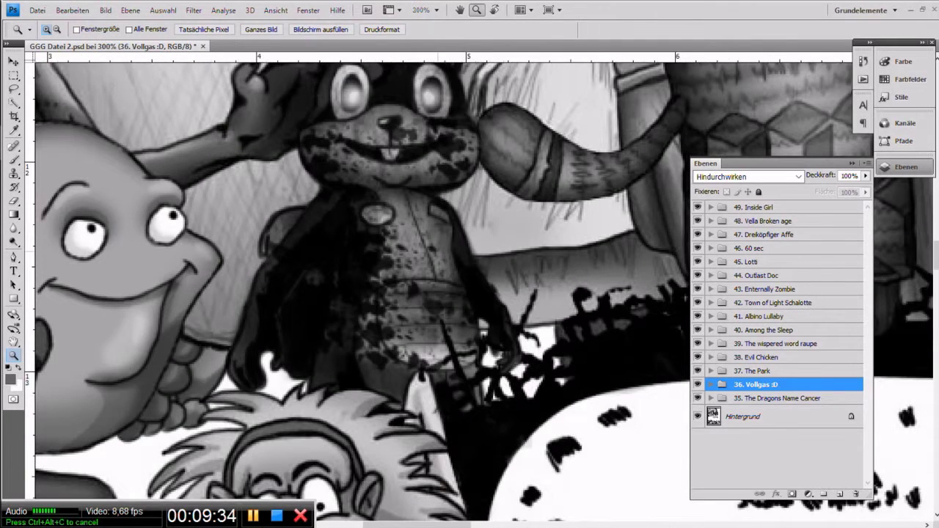
{"action": "left_click_drag", "start_coordinate": [412, 233], "coordinate": [429, 311]}
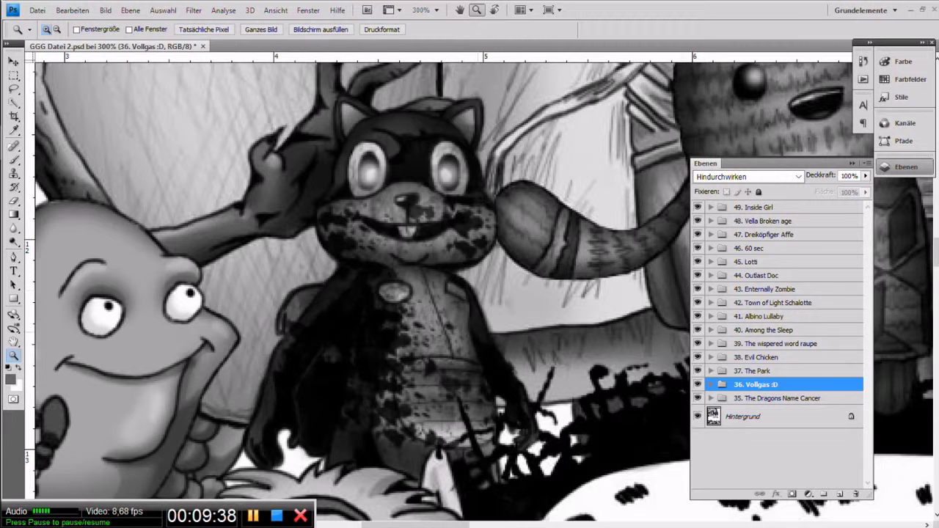
{"action": "left_click", "coordinate": [710, 371]}
{"action": "left_click_drag", "start_coordinate": [868, 308], "coordinate": [868, 336]}
Hide the squirrel's augen li, s1, blut, struktur 1, hell and dunkle layers in turn, rechecking blut with and without.
{"action": "left_click", "coordinate": [698, 343]}
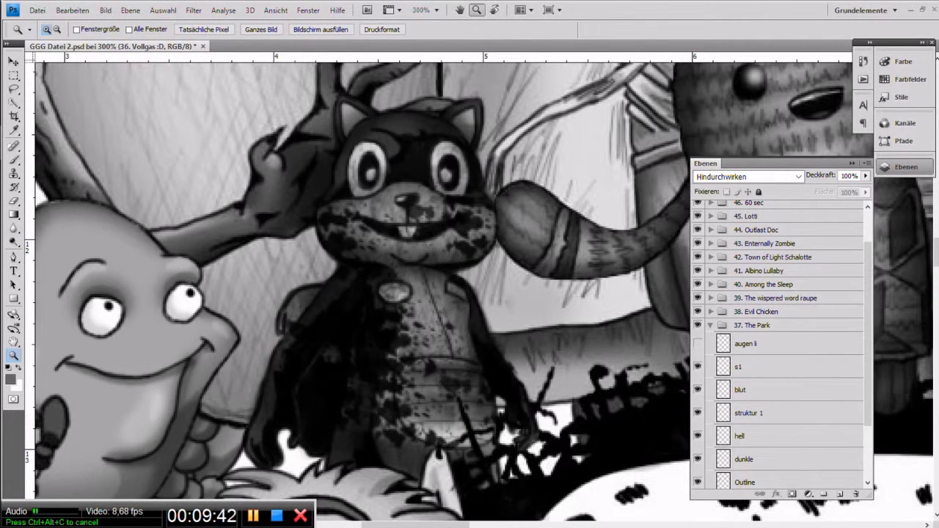
{"action": "left_click", "coordinate": [698, 366]}
{"action": "left_click", "coordinate": [698, 390]}
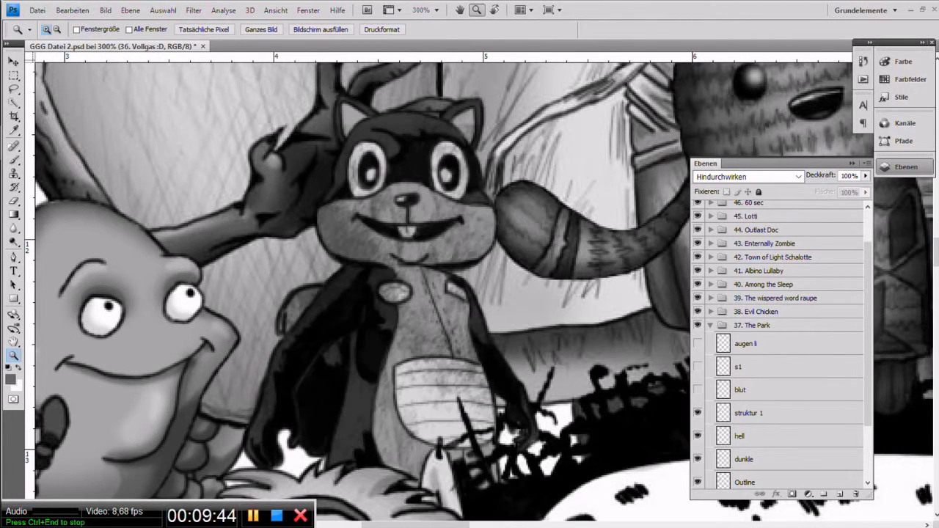
{"action": "left_click", "coordinate": [697, 389]}
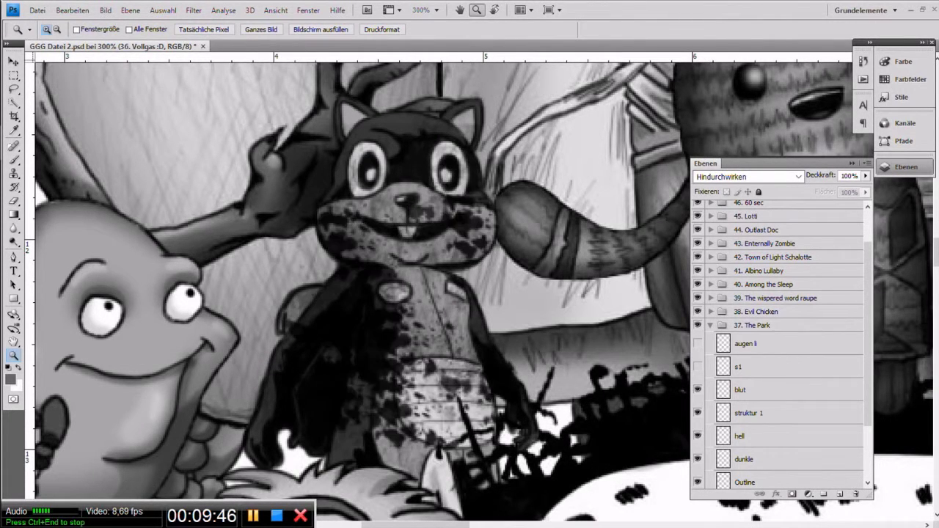
{"action": "left_click", "coordinate": [698, 390]}
{"action": "left_click", "coordinate": [697, 412]}
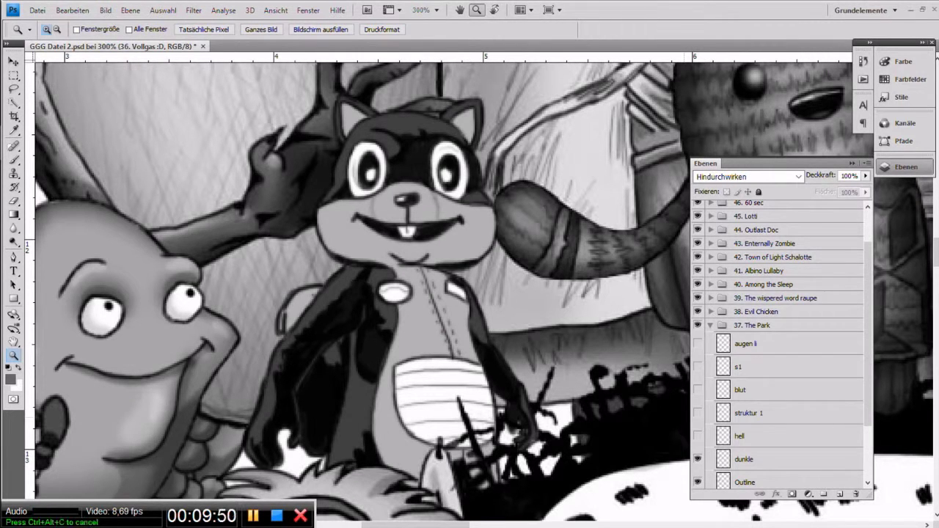
{"action": "left_click", "coordinate": [697, 435]}
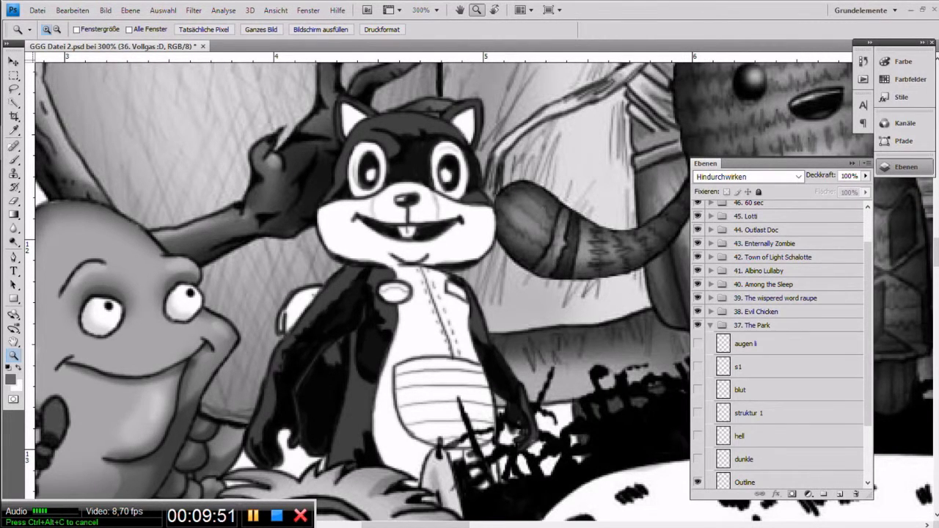
Hide the squirrel's Outline layer and toggle its HG layer off and on to isolate the white base shape.
{"action": "left_click_drag", "start_coordinate": [868, 367], "coordinate": [868, 409]}
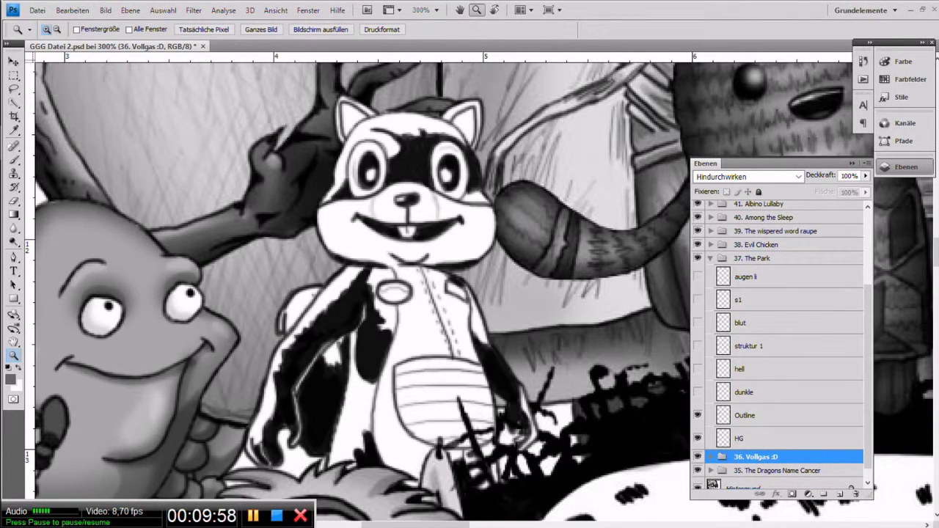
{"action": "left_click", "coordinate": [697, 416]}
{"action": "left_click", "coordinate": [698, 438]}
{"action": "left_click", "coordinate": [697, 438]}
Show all of the squirrel's hidden layers again, from dunkle up to augen li plus Outline, and collapse the 37. The Park group.
{"action": "left_click_drag", "start_coordinate": [697, 392], "coordinate": [697, 346]}
{"action": "left_click", "coordinate": [698, 277]}
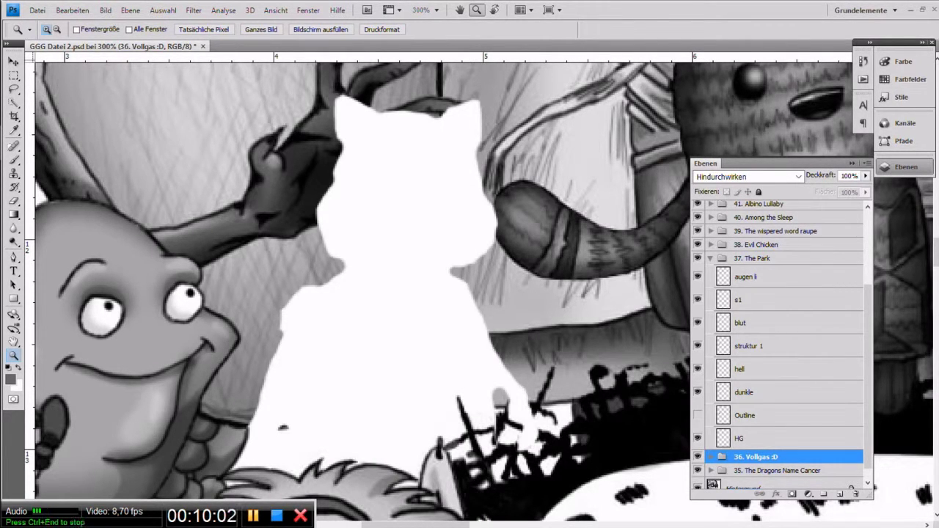
{"action": "left_click", "coordinate": [698, 300]}
{"action": "left_click", "coordinate": [697, 323]}
{"action": "left_click", "coordinate": [698, 416]}
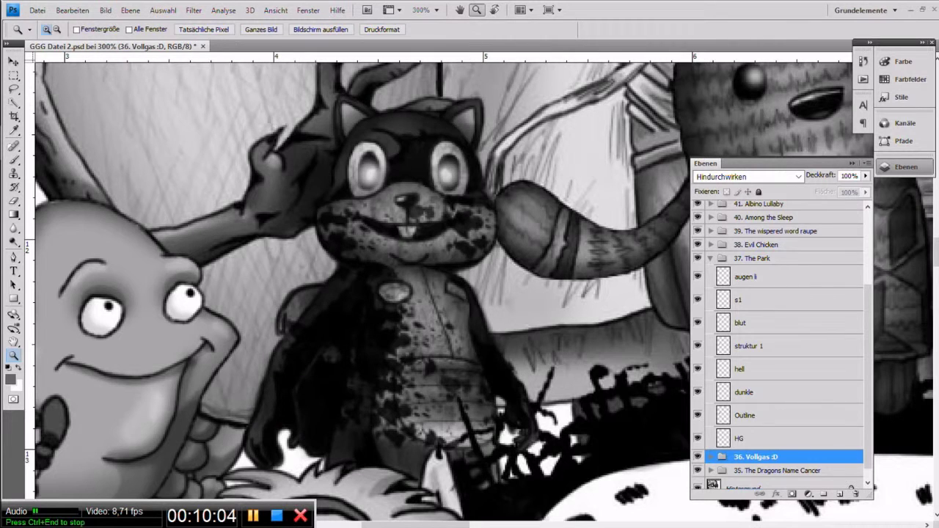
{"action": "left_click", "coordinate": [709, 259]}
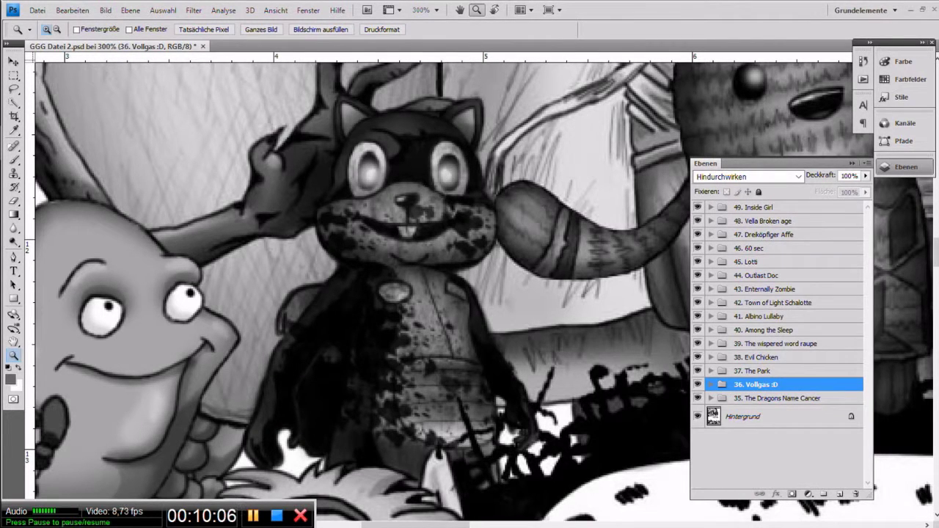
Expand the 38. Evil Chicken group, bring the blocky chicken on the lettering into view, and reveal its layers down to HG.
{"action": "left_click", "coordinate": [710, 357]}
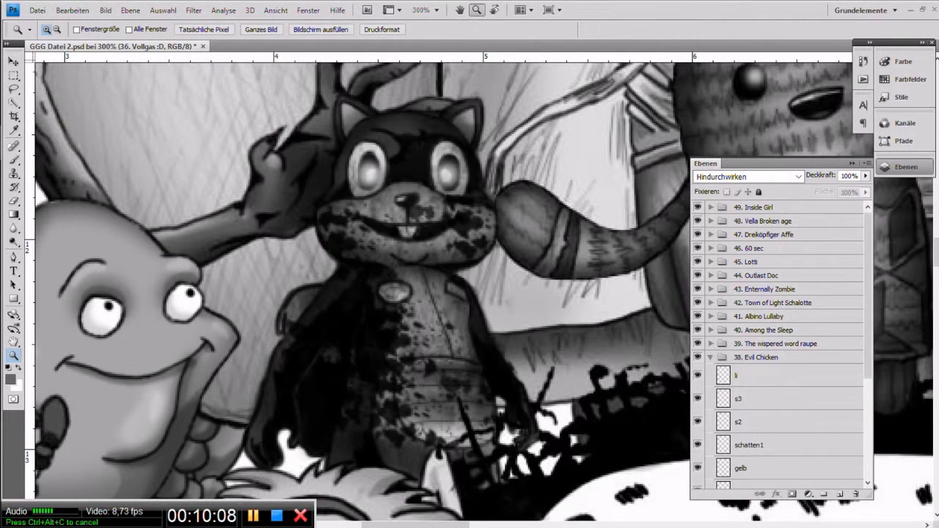
{"action": "left_click_drag", "start_coordinate": [514, 324], "coordinate": [477, 302]}
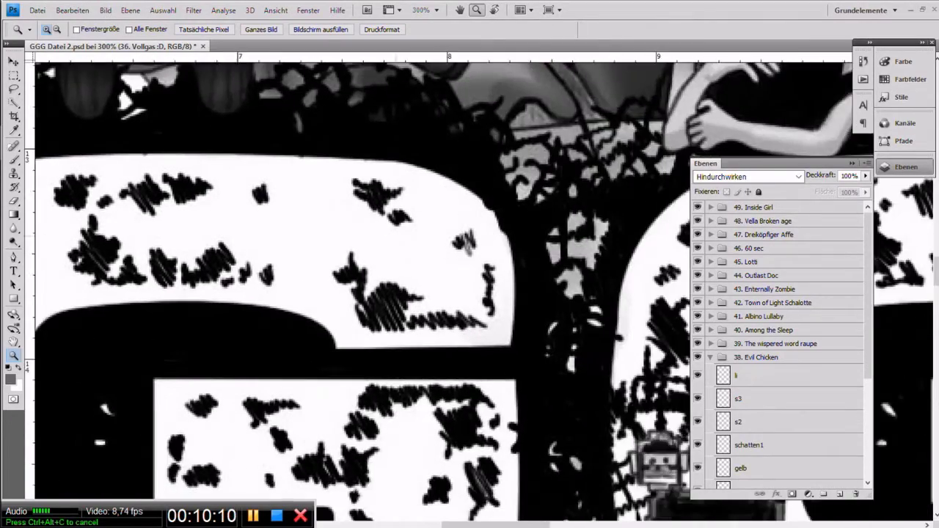
{"action": "left_click_drag", "start_coordinate": [660, 340], "coordinate": [479, 260]}
{"action": "mouse_move", "coordinate": [660, 345]}
{"action": "left_mouse_down"}
{"action": "mouse_move", "coordinate": [248, 258]}
{"action": "mouse_move", "coordinate": [90, 240]}
{"action": "left_mouse_up"}
{"action": "left_click_drag", "start_coordinate": [623, 262], "coordinate": [377, 276]}
{"action": "left_click_drag", "start_coordinate": [660, 209], "coordinate": [473, 258]}
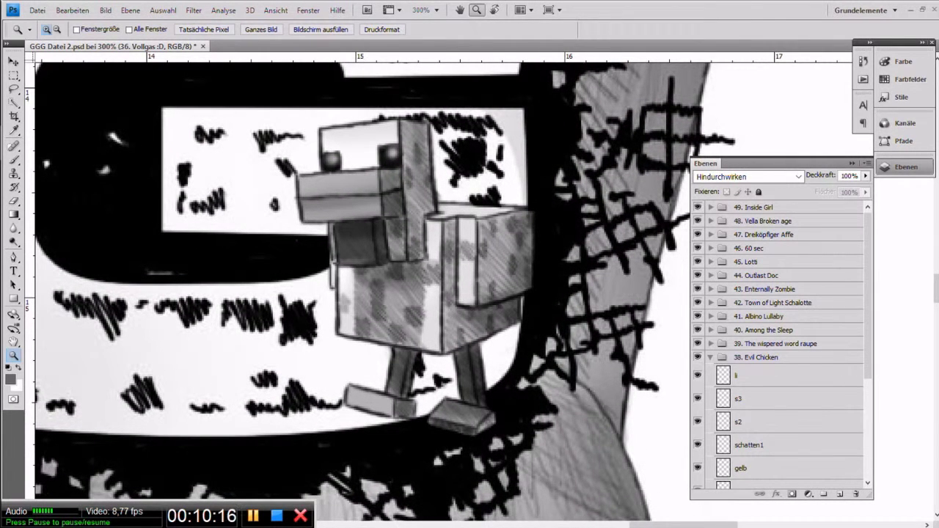
{"action": "scroll", "coordinate": [778, 345], "scroll_direction": "down", "scroll_amount": 3}
{"action": "scroll", "coordinate": [777, 344], "scroll_direction": "down", "scroll_amount": 2}
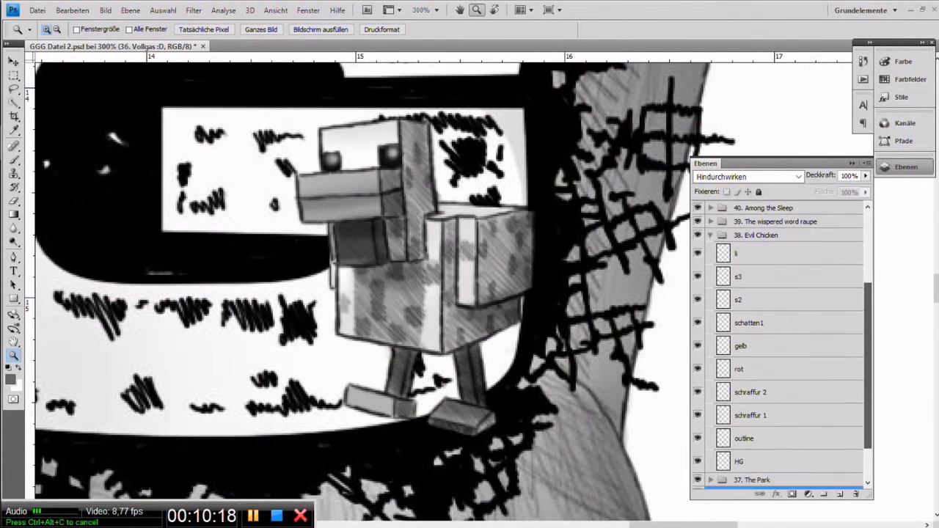
{"action": "scroll", "coordinate": [777, 344], "scroll_direction": "up", "scroll_amount": 1}
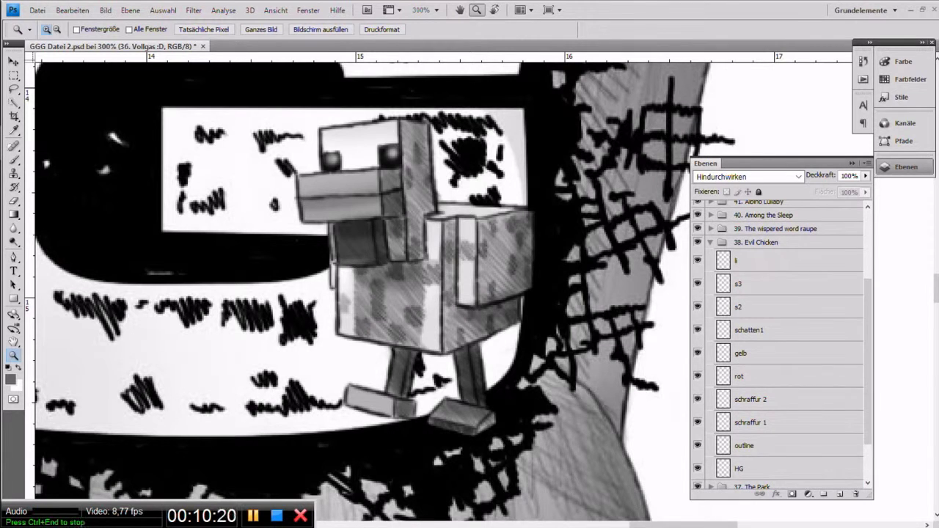
Hide the chicken's layers from li to schraffur 1 to expose the outline, show them again, and collapse the 38. Evil Chicken group.
{"action": "left_click_drag", "start_coordinate": [697, 260], "coordinate": [697, 423]}
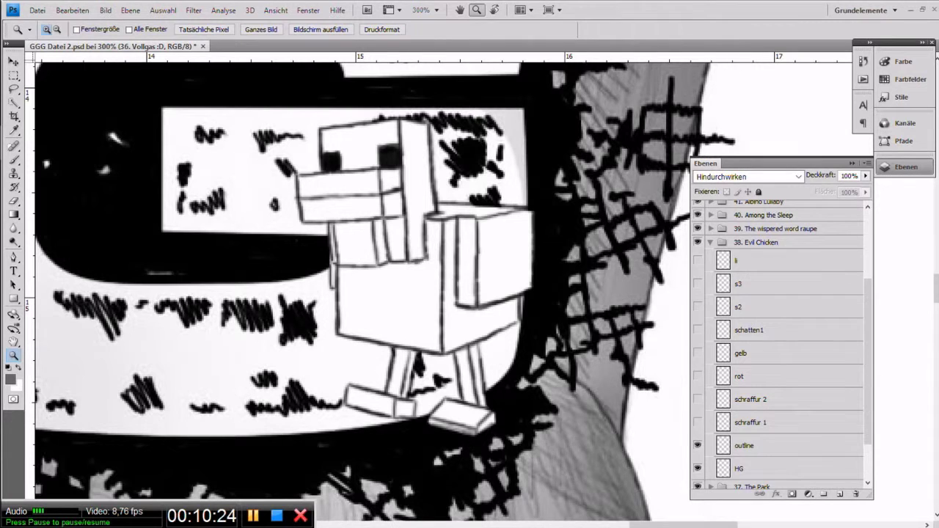
{"action": "left_click_drag", "start_coordinate": [697, 423], "coordinate": [697, 259]}
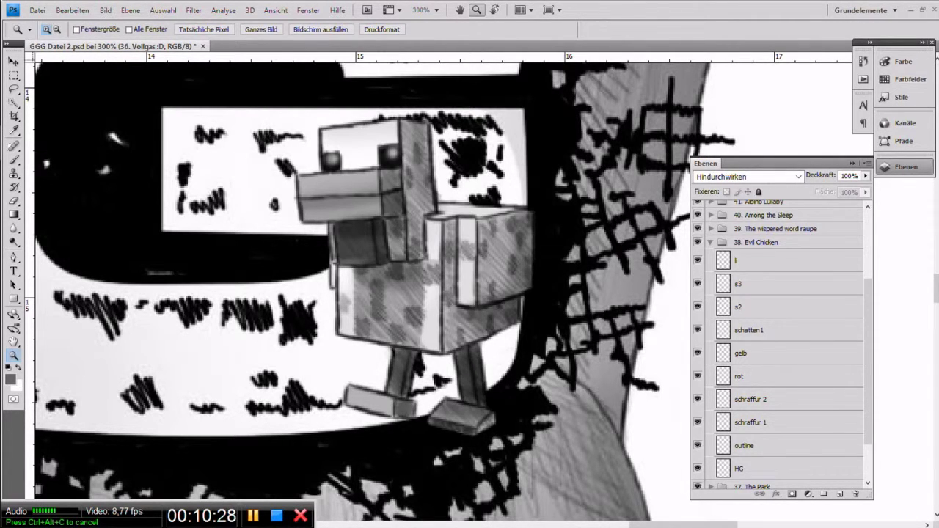
{"action": "left_click", "coordinate": [710, 242]}
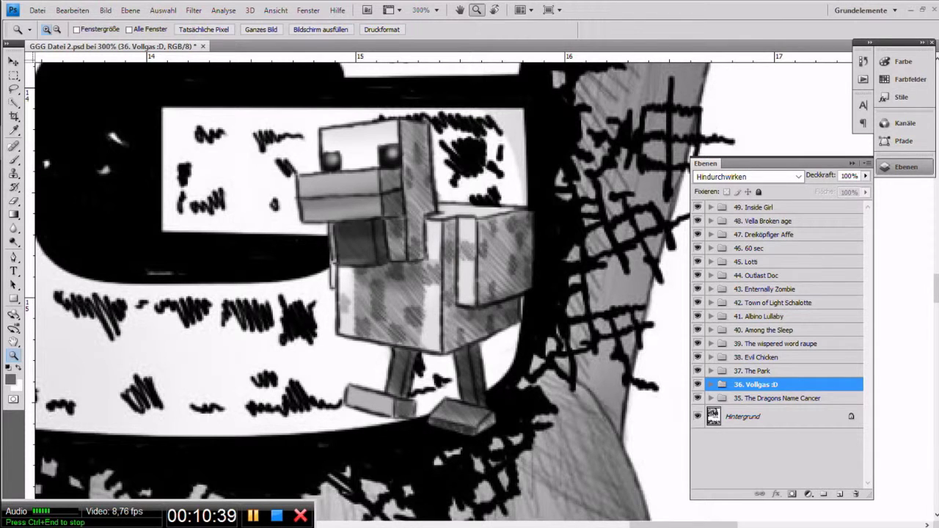
Select and expand the 39. The wispered word raupe group and examine the smiling caterpillar along with its full layer list.
{"action": "left_click", "coordinate": [781, 344]}
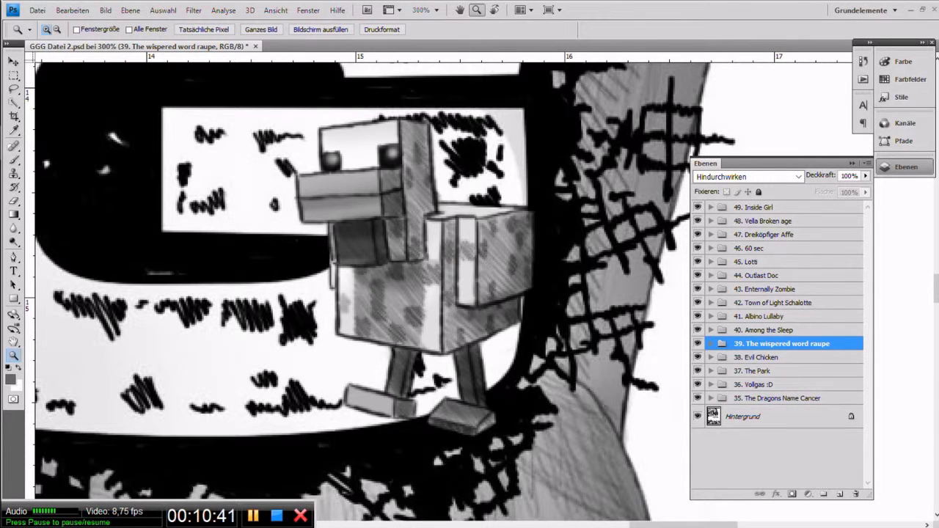
{"action": "left_click", "coordinate": [711, 344]}
{"action": "left_click_drag", "start_coordinate": [147, 257], "coordinate": [884, 388]}
{"action": "left_click_drag", "start_coordinate": [183, 257], "coordinate": [805, 273]}
{"action": "left_click_drag", "start_coordinate": [293, 257], "coordinate": [534, 259]}
{"action": "left_click_drag", "start_coordinate": [220, 257], "coordinate": [649, 261]}
{"action": "left_click_drag", "start_coordinate": [372, 223], "coordinate": [375, 350]}
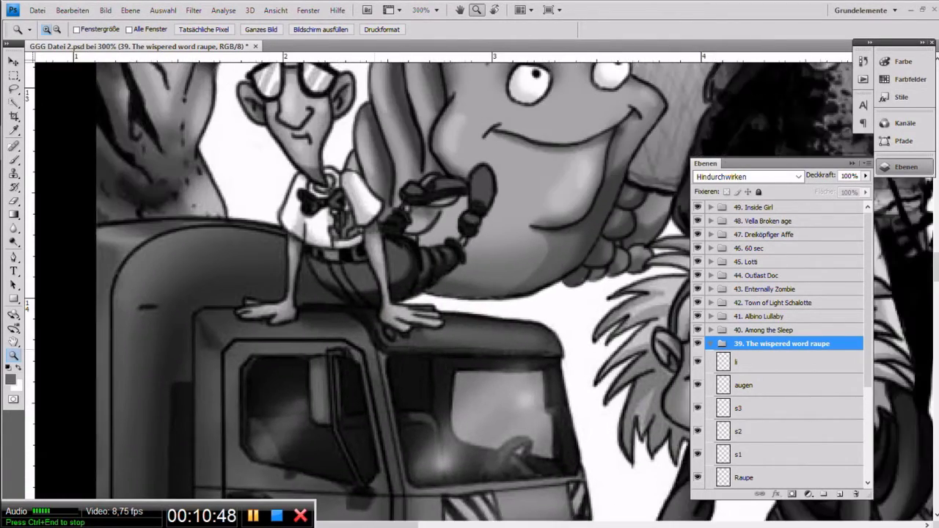
{"action": "scroll", "coordinate": [440, 293], "scroll_direction": "right", "scroll_amount": 5}
{"action": "scroll", "coordinate": [440, 293], "scroll_direction": "up", "scroll_amount": 4}
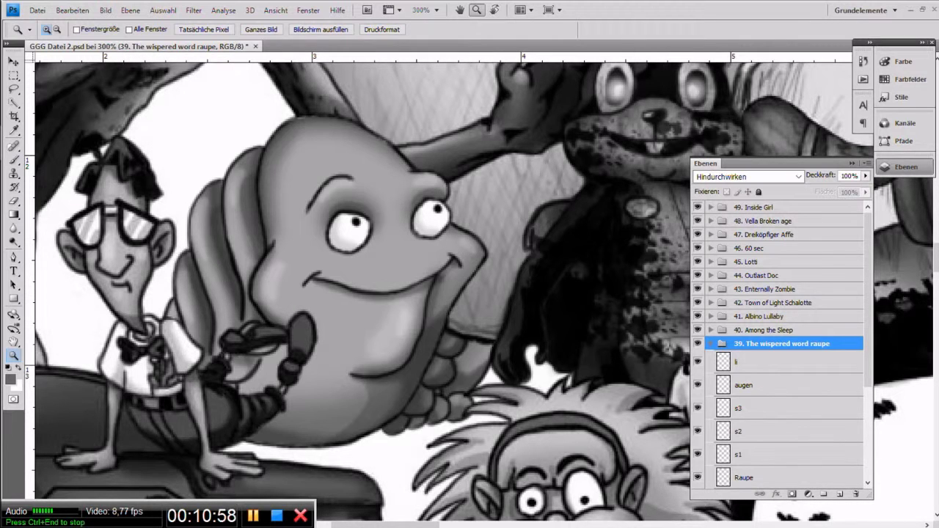
{"action": "scroll", "coordinate": [777, 345], "scroll_direction": "down", "scroll_amount": 3}
{"action": "scroll", "coordinate": [778, 344], "scroll_direction": "down", "scroll_amount": 2}
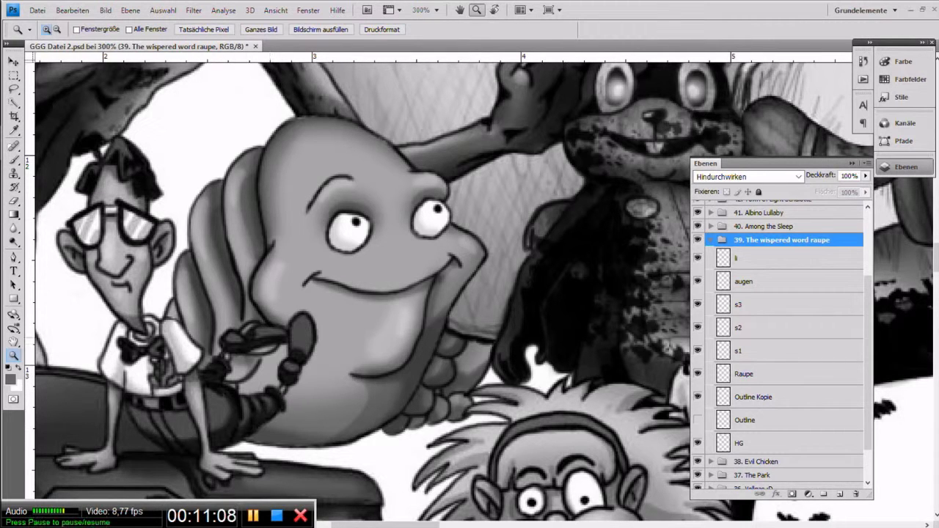
Toggle the caterpillar's Outline layer on and off, hide and reshow its Raupe to li layers, and collapse the group.
{"action": "left_click", "coordinate": [697, 420]}
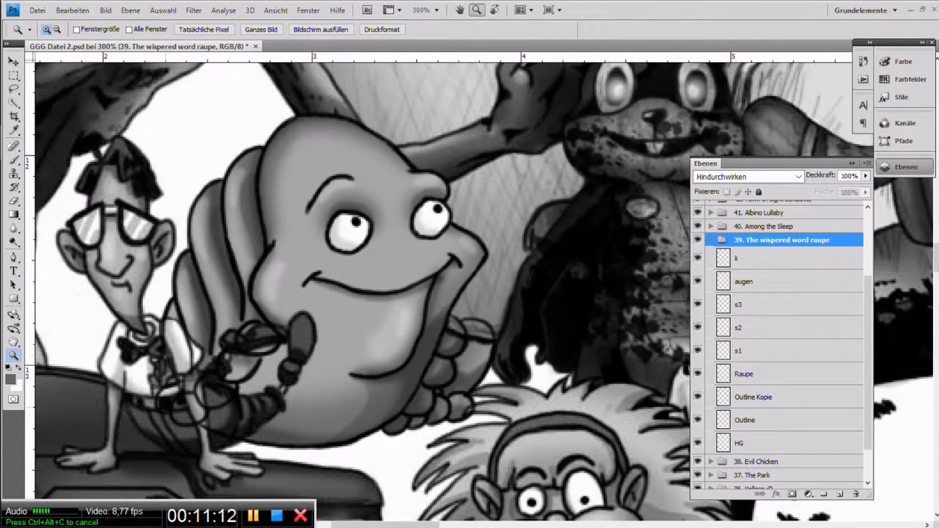
{"action": "left_click", "coordinate": [696, 420]}
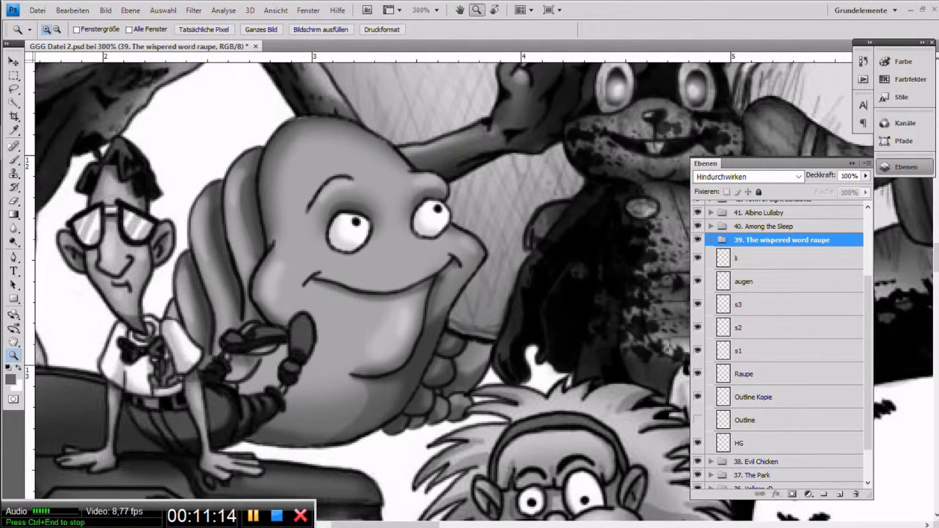
{"action": "left_click_drag", "start_coordinate": [697, 374], "coordinate": [697, 258]}
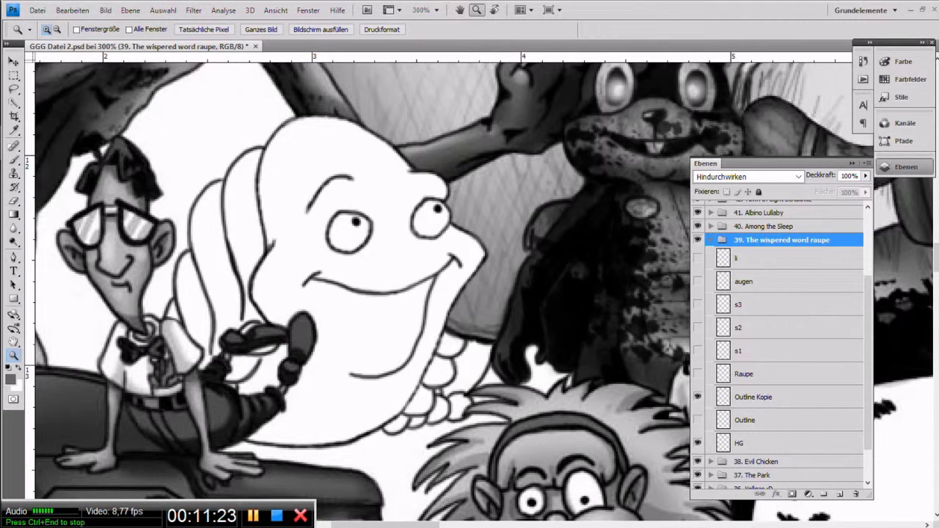
{"action": "left_click_drag", "start_coordinate": [698, 257], "coordinate": [697, 374]}
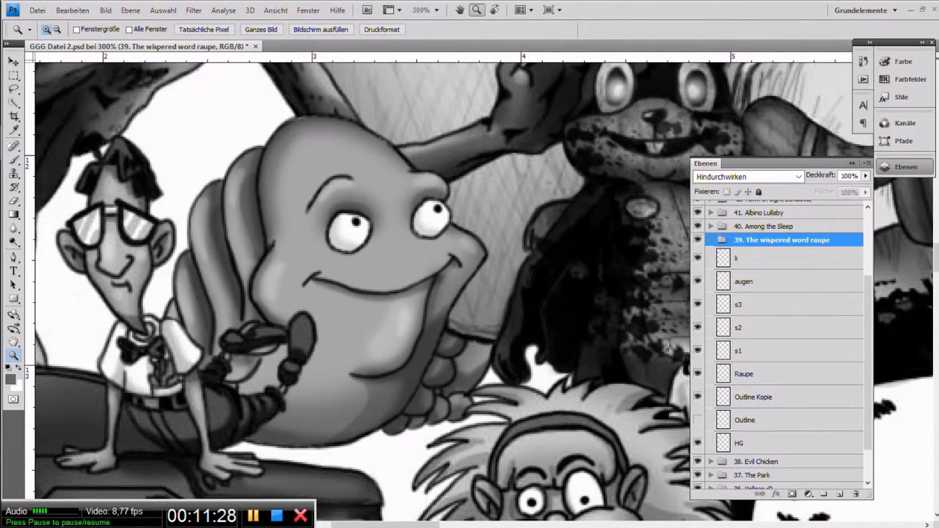
{"action": "left_click", "coordinate": [710, 240]}
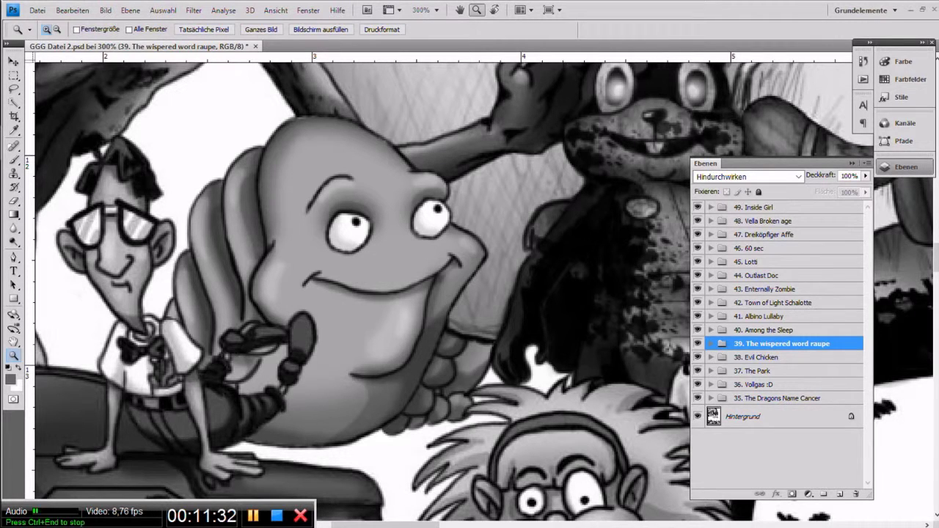
Expand the 40. Among the Sleep group and bring the dark figure with branching hair and glowing eyes into view.
{"action": "left_click", "coordinate": [710, 330]}
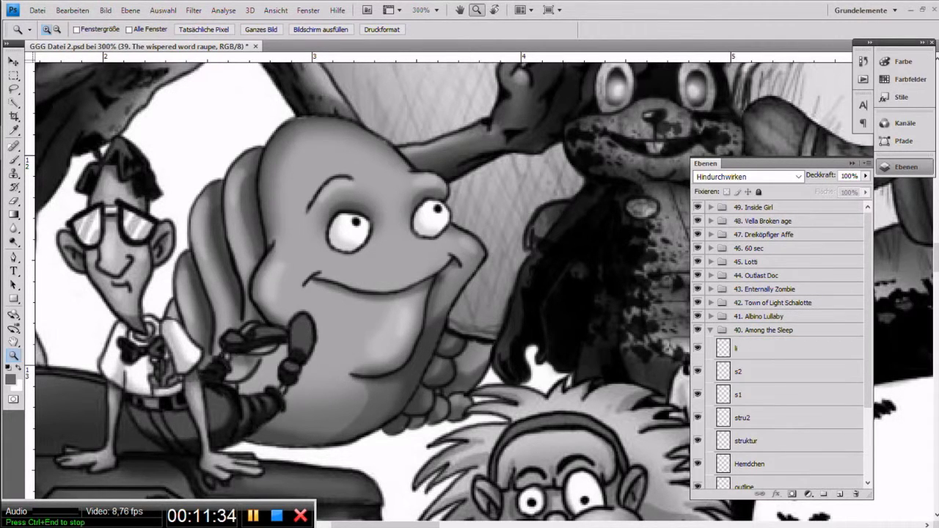
{"action": "left_click_drag", "start_coordinate": [623, 331], "coordinate": [99, 207]}
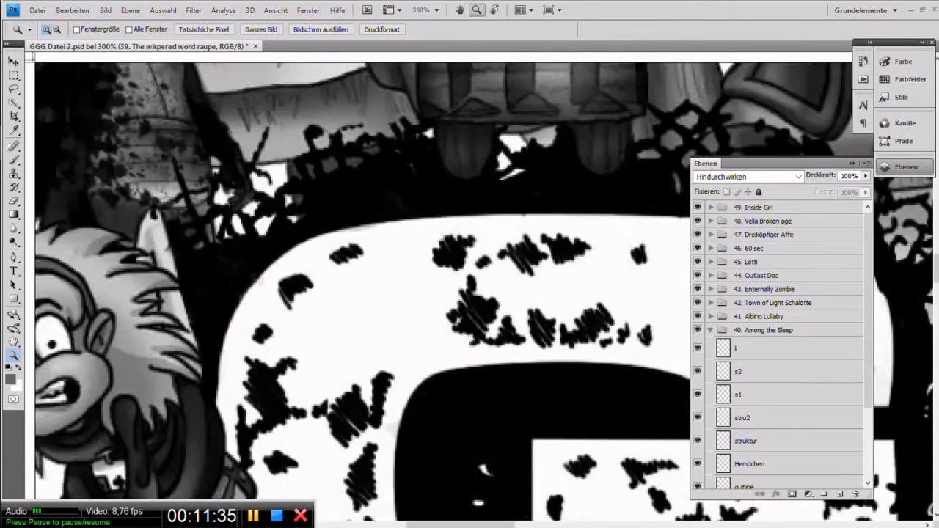
{"action": "left_click_drag", "start_coordinate": [587, 330], "coordinate": [225, 221]}
{"action": "left_click_drag", "start_coordinate": [623, 440], "coordinate": [168, 88]}
{"action": "left_click_drag", "start_coordinate": [623, 367], "coordinate": [270, 238]}
{"action": "left_click_drag", "start_coordinate": [627, 283], "coordinate": [558, 360]}
{"action": "left_click_drag", "start_coordinate": [623, 455], "coordinate": [277, 74]}
{"action": "left_click_drag", "start_coordinate": [366, 404], "coordinate": [468, 226]}
{"action": "left_click_drag", "start_coordinate": [366, 367], "coordinate": [491, 287]}
{"action": "left_click_drag", "start_coordinate": [317, 356], "coordinate": [493, 295]}
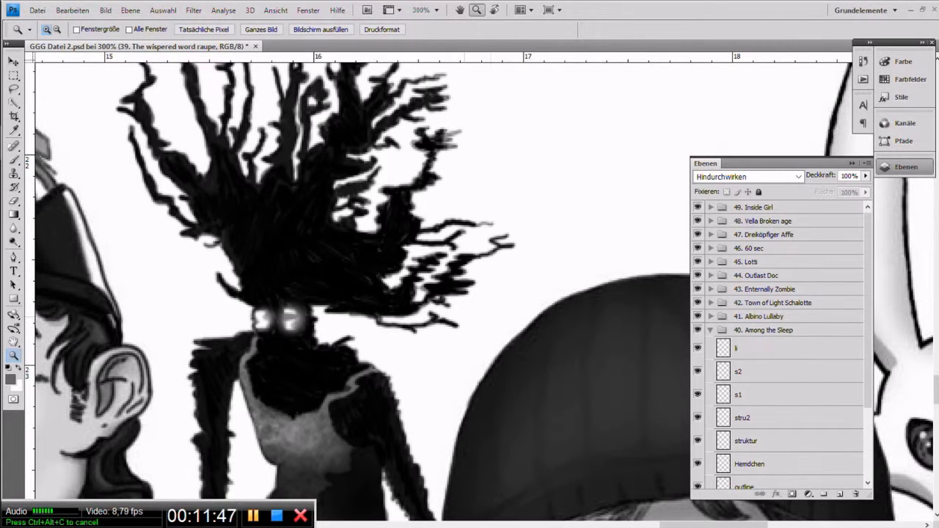
{"action": "scroll", "coordinate": [777, 345], "scroll_direction": "down", "scroll_amount": 1}
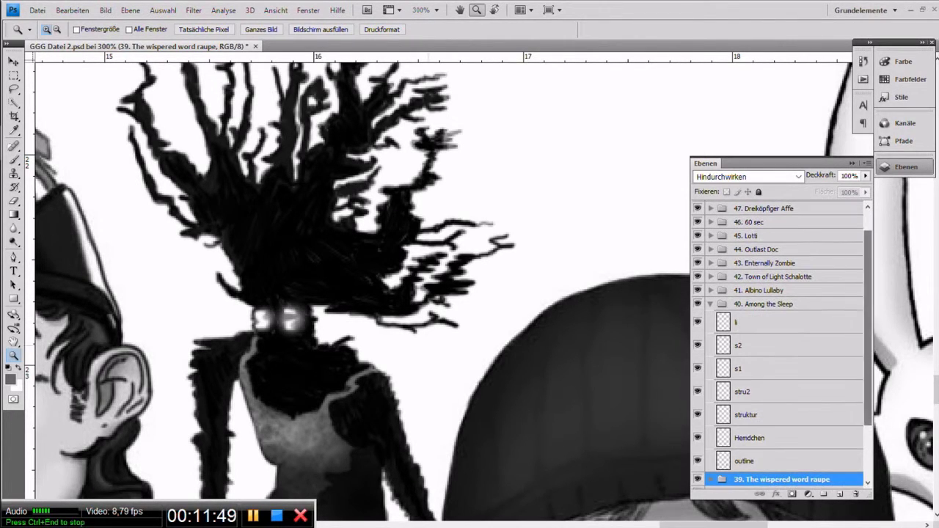
Zoom out to 100% with the branch-haired figure and its neighbouring characters in view.
{"action": "key", "text": "alt"}
{"action": "left_click", "coordinate": [334, 330], "text": "alt"}
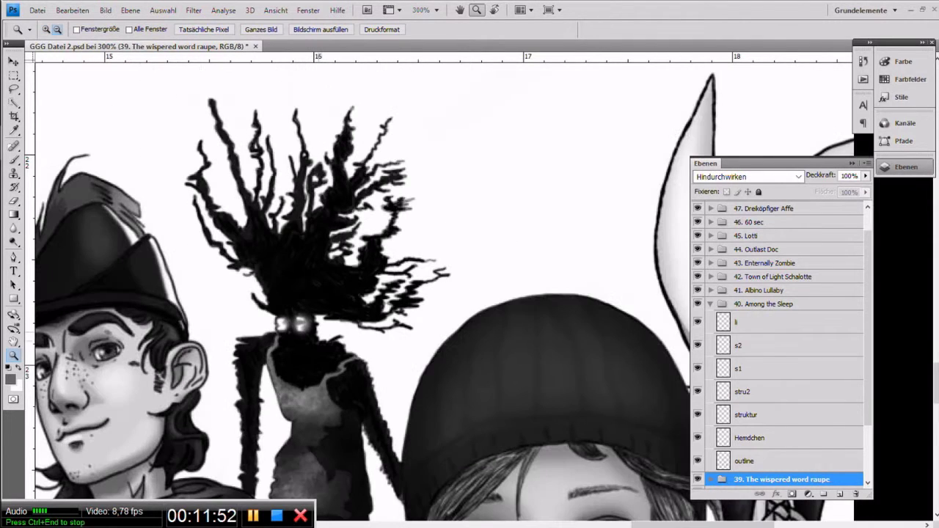
{"action": "left_click_drag", "start_coordinate": [400, 337], "coordinate": [444, 281]}
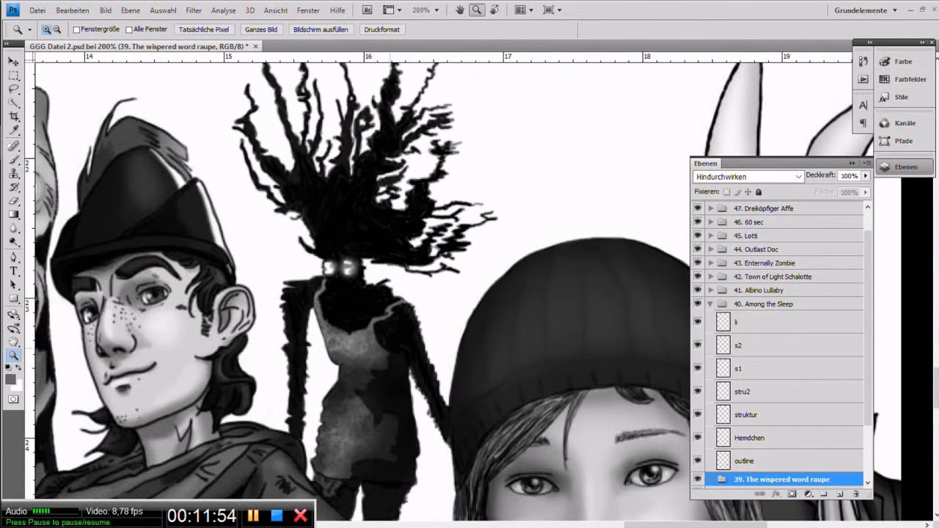
{"action": "left_click", "coordinate": [393, 345], "text": "alt"}
{"action": "left_click_drag", "start_coordinate": [392, 344], "coordinate": [431, 323]}
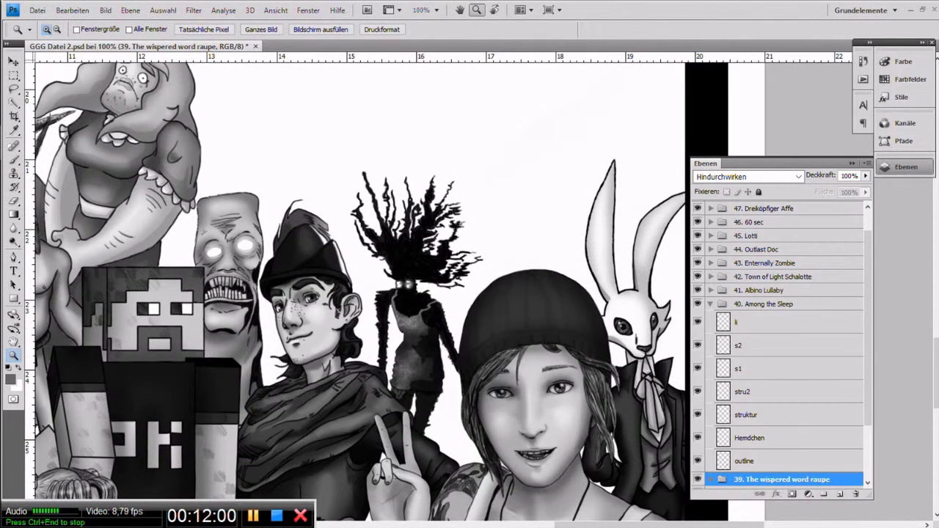
Hide the Hemdchen to li layers of the branch-haired figure, show them again one by one from Hemdchen upward, and collapse the group.
{"action": "left_click_drag", "start_coordinate": [697, 438], "coordinate": [698, 321]}
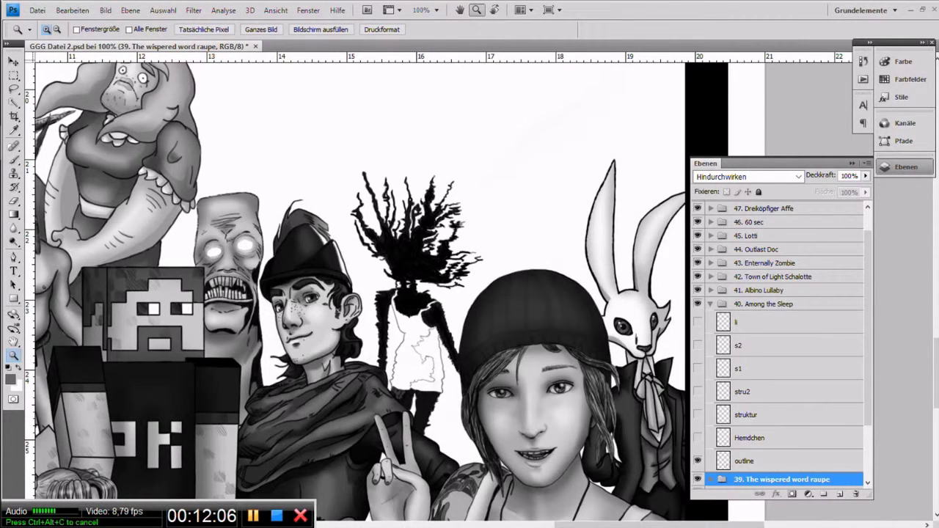
{"action": "left_click", "coordinate": [697, 438]}
{"action": "left_click", "coordinate": [698, 415]}
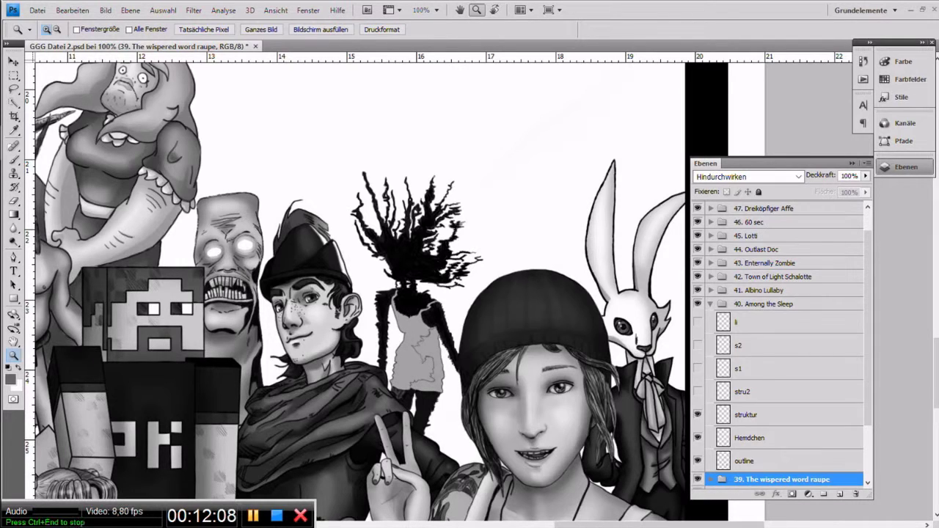
{"action": "left_click", "coordinate": [698, 391]}
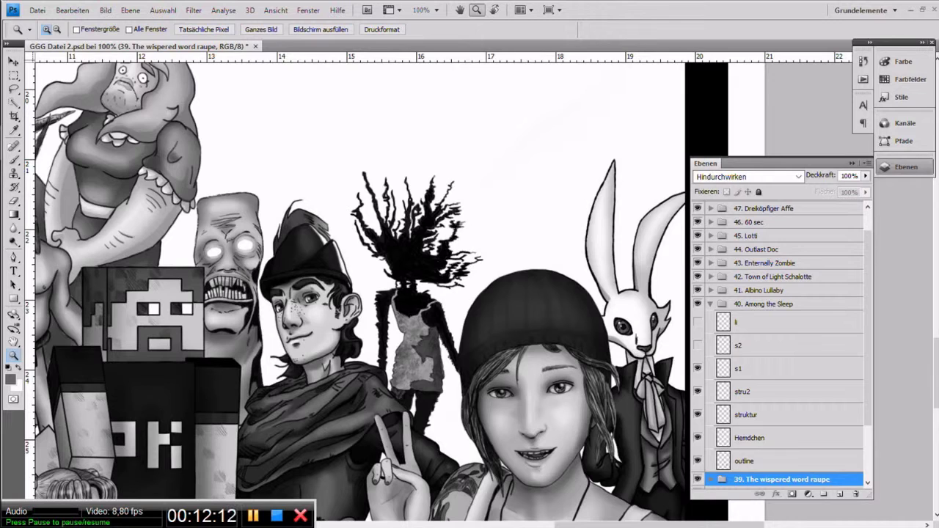
{"action": "left_click", "coordinate": [698, 345]}
{"action": "left_click", "coordinate": [697, 321]}
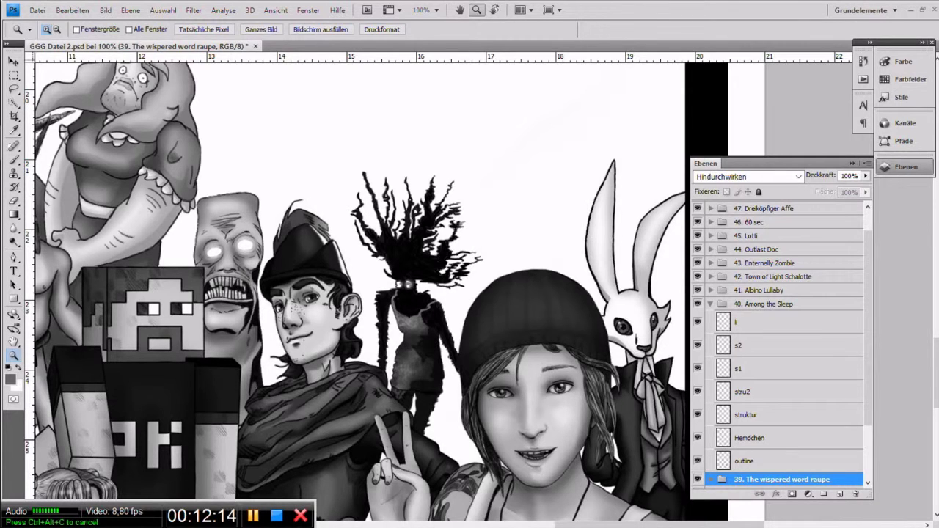
{"action": "left_click", "coordinate": [710, 304]}
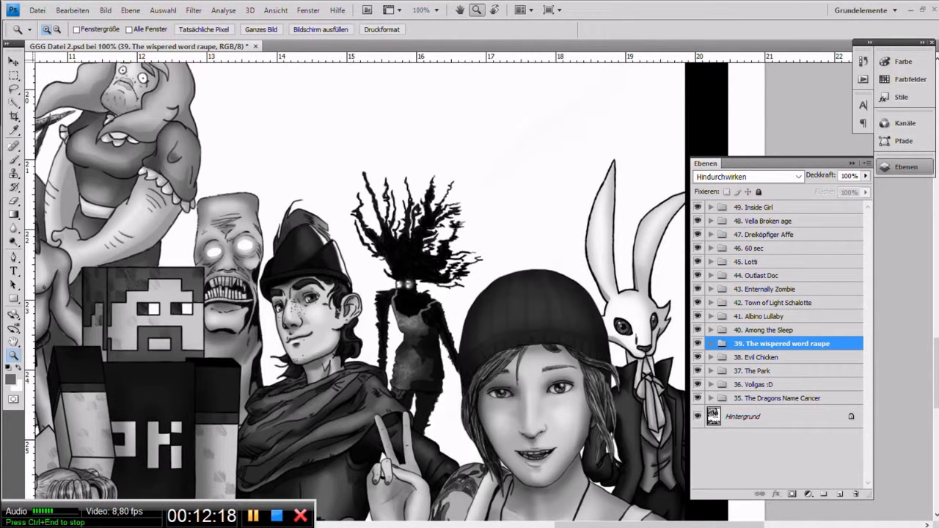
Select the 41. Albino Lullaby group and look across the crowd of characters for its figure.
{"action": "left_click", "coordinate": [764, 317]}
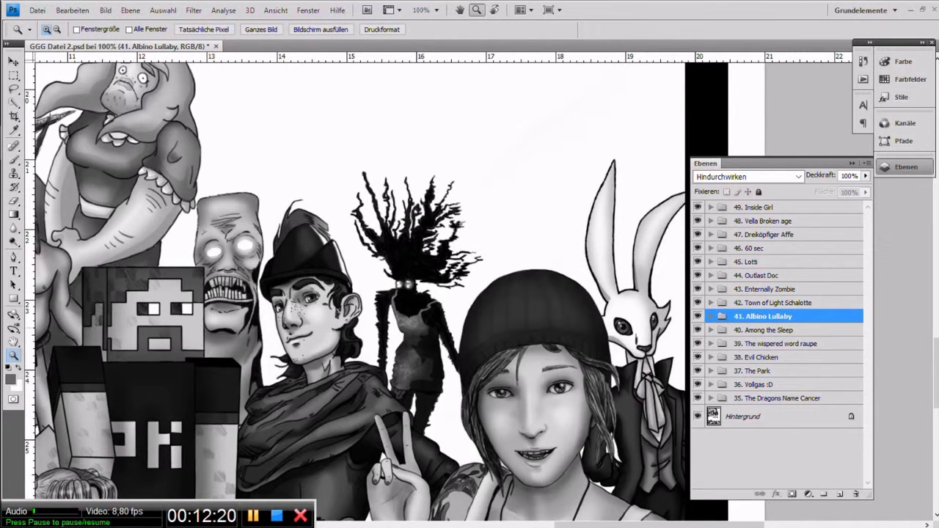
{"action": "left_click_drag", "start_coordinate": [220, 293], "coordinate": [544, 302]}
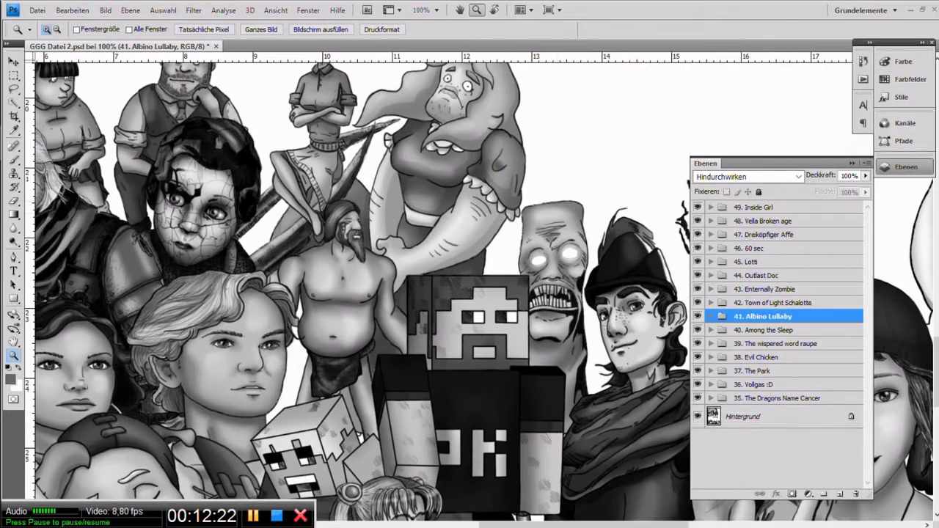
{"action": "scroll", "coordinate": [360, 286], "scroll_direction": "left", "scroll_amount": 10}
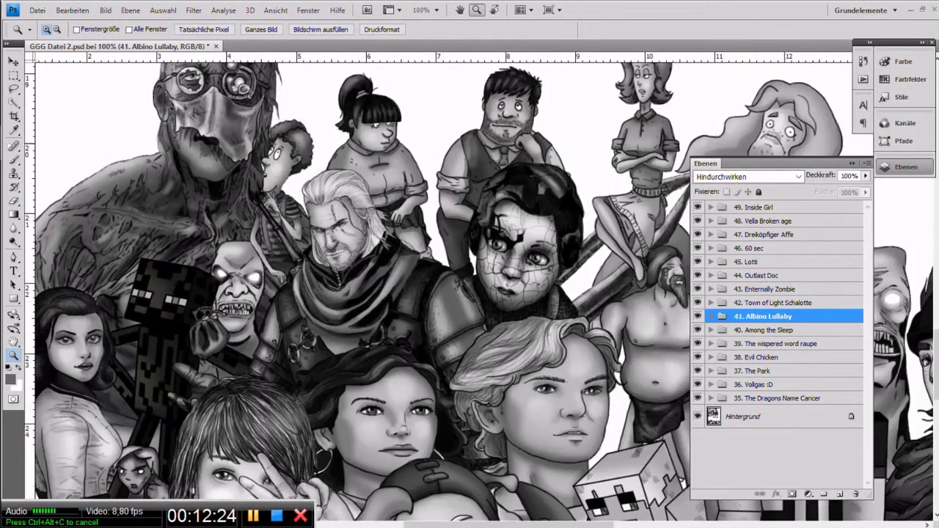
{"action": "scroll", "coordinate": [360, 286], "scroll_direction": "right", "scroll_amount": 12}
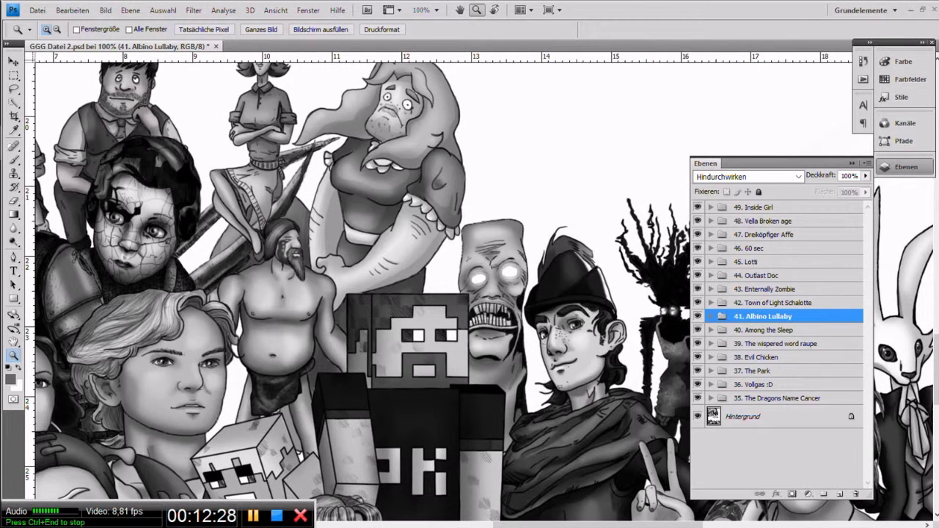
Expand the 41. Albino Lullaby group and hide its layers from li2 down to body, leaving only Outline Kopie 2 shown.
{"action": "left_click", "coordinate": [710, 316]}
{"action": "left_click_drag", "start_coordinate": [868, 316], "coordinate": [868, 358]}
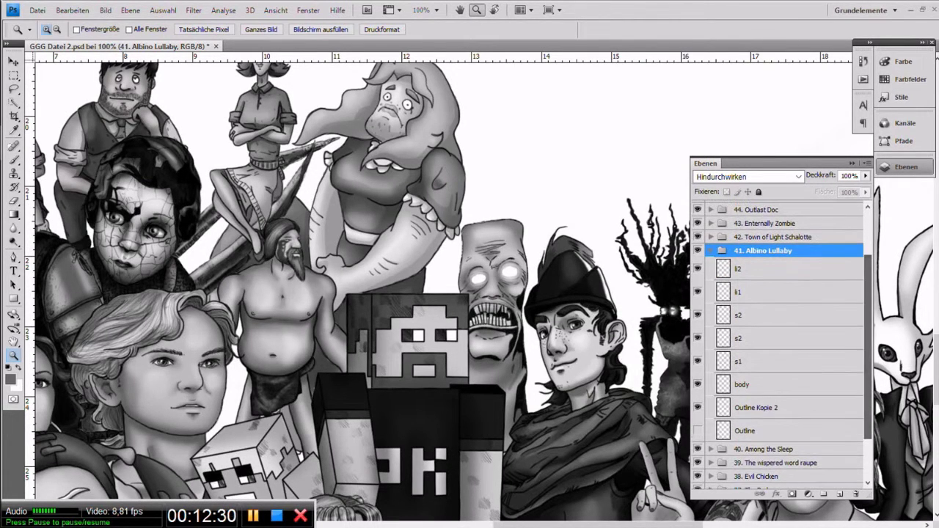
{"action": "left_click_drag", "start_coordinate": [697, 268], "coordinate": [697, 316]}
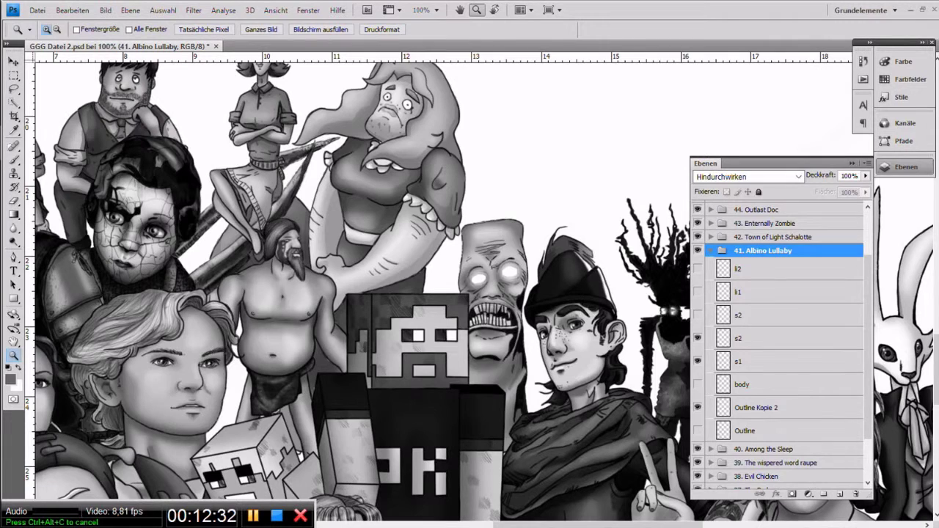
{"action": "left_click", "coordinate": [697, 360]}
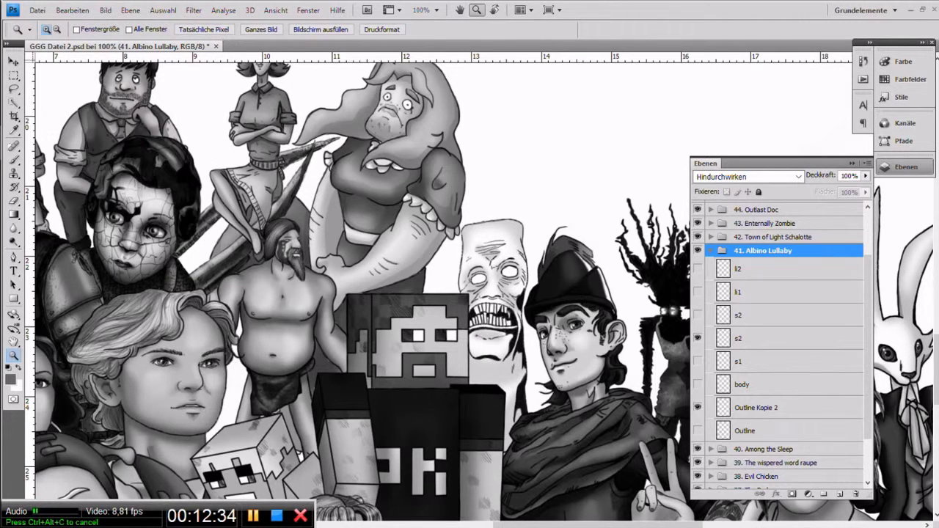
{"action": "left_click", "coordinate": [698, 338]}
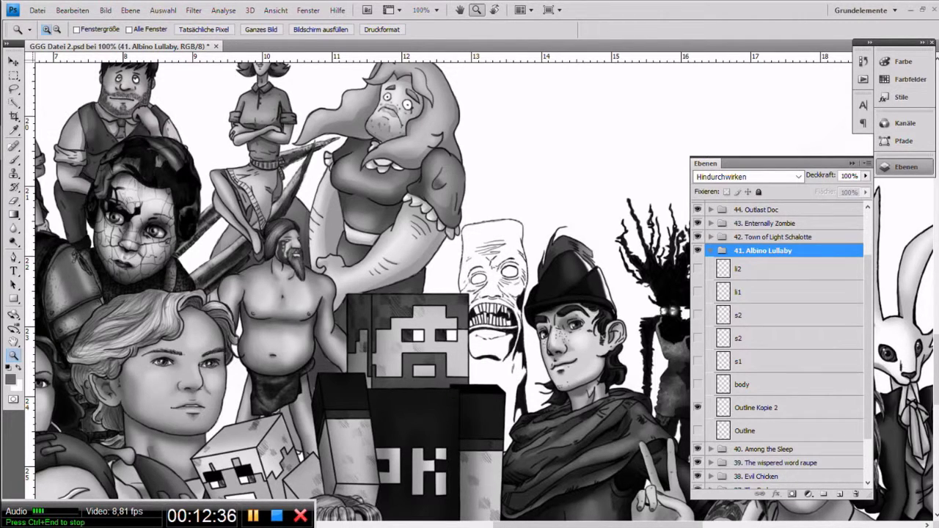
Show the toothy glowing-eyed figure's layers again one by one from body up to li2, and collapse the 41. Albino Lullaby group.
{"action": "left_click_drag", "start_coordinate": [237, 294], "coordinate": [632, 304]}
{"action": "scroll", "coordinate": [440, 279], "scroll_direction": "right", "scroll_amount": 10}
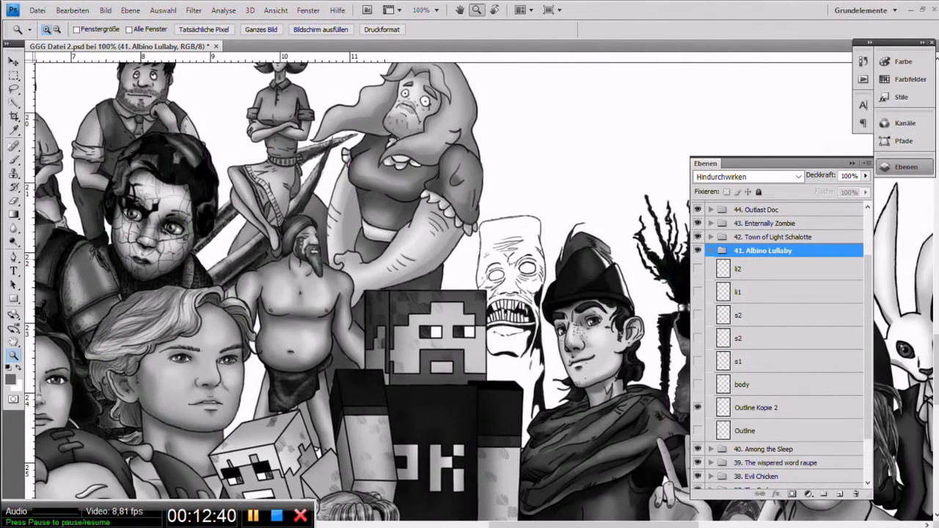
{"action": "left_click", "coordinate": [697, 384]}
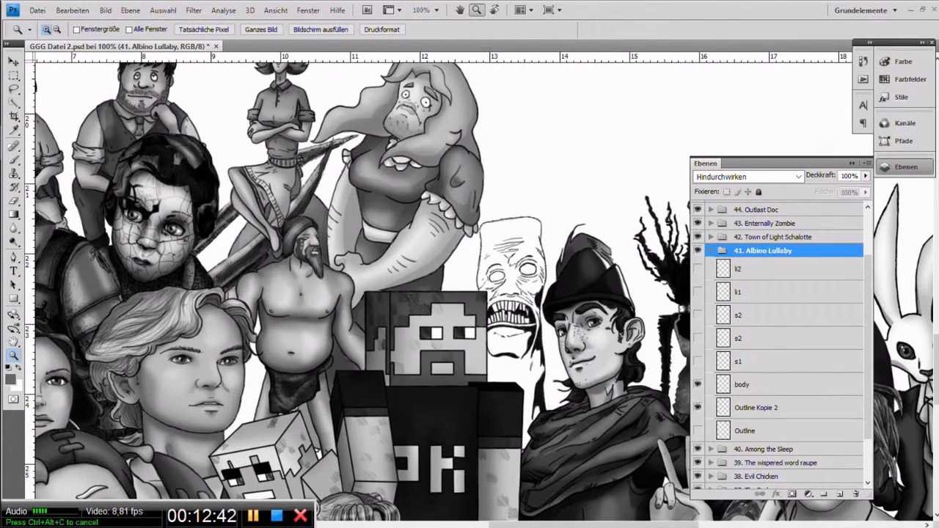
{"action": "left_click", "coordinate": [697, 361]}
{"action": "left_click", "coordinate": [697, 338]}
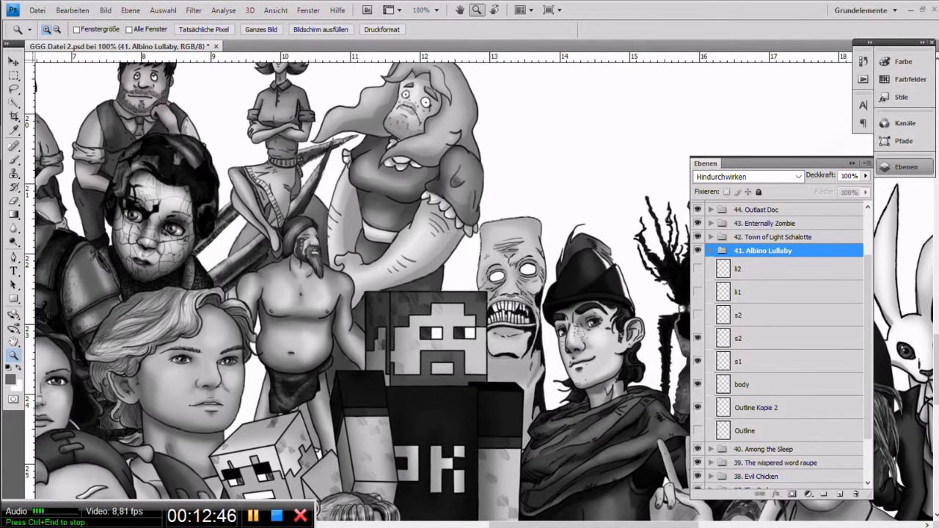
{"action": "left_click", "coordinate": [697, 315]}
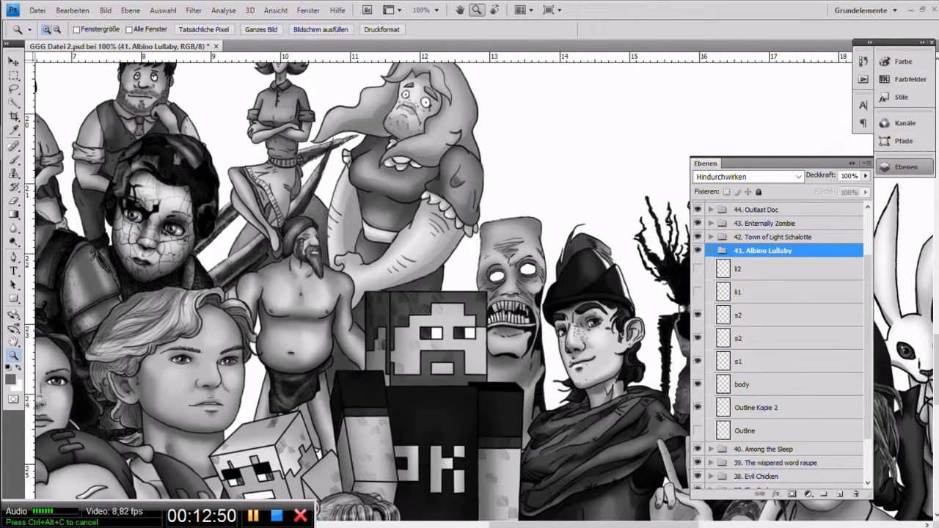
{"action": "left_click", "coordinate": [697, 292]}
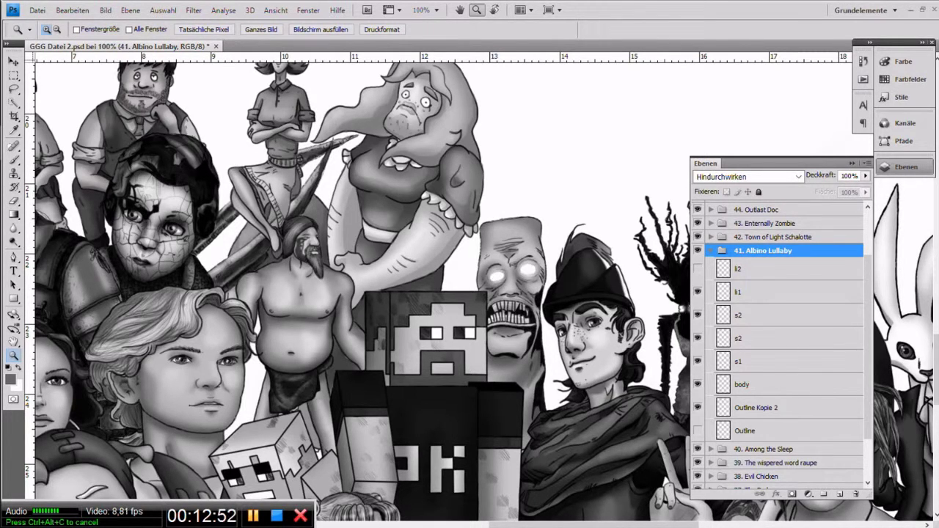
{"action": "left_click", "coordinate": [697, 269]}
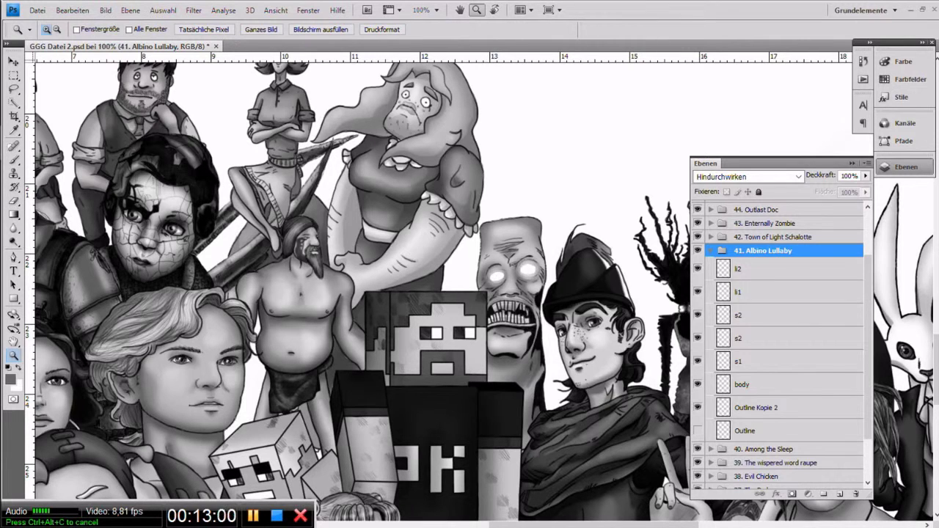
{"action": "left_click", "coordinate": [711, 251]}
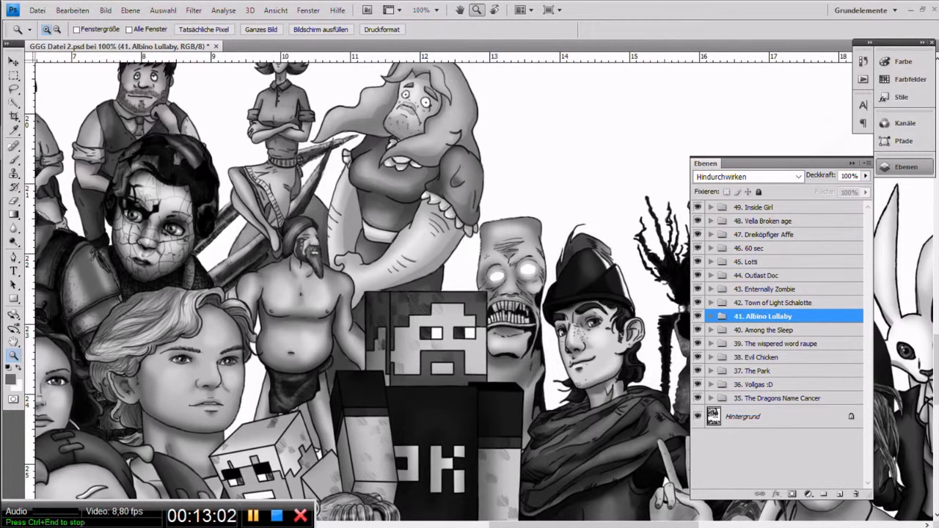
Expand the 42. Town of Light Schalotte group and hide all layers of the cracked-face girl except Outline, with her face enlarged in view.
{"action": "left_click", "coordinate": [710, 303]}
{"action": "left_click_drag", "start_coordinate": [411, 286], "coordinate": [654, 311]}
{"action": "left_click_drag", "start_coordinate": [285, 129], "coordinate": [499, 359]}
{"action": "left_click_drag", "start_coordinate": [455, 276], "coordinate": [412, 265]}
{"action": "left_click_drag", "start_coordinate": [868, 268], "coordinate": [868, 312]}
{"action": "left_click", "coordinate": [697, 220]}
{"action": "left_click_drag", "start_coordinate": [697, 243], "coordinate": [697, 451]}
{"action": "left_click_drag", "start_coordinate": [868, 320], "coordinate": [868, 374]}
{"action": "scroll", "coordinate": [777, 344], "scroll_direction": "up", "scroll_amount": 1}
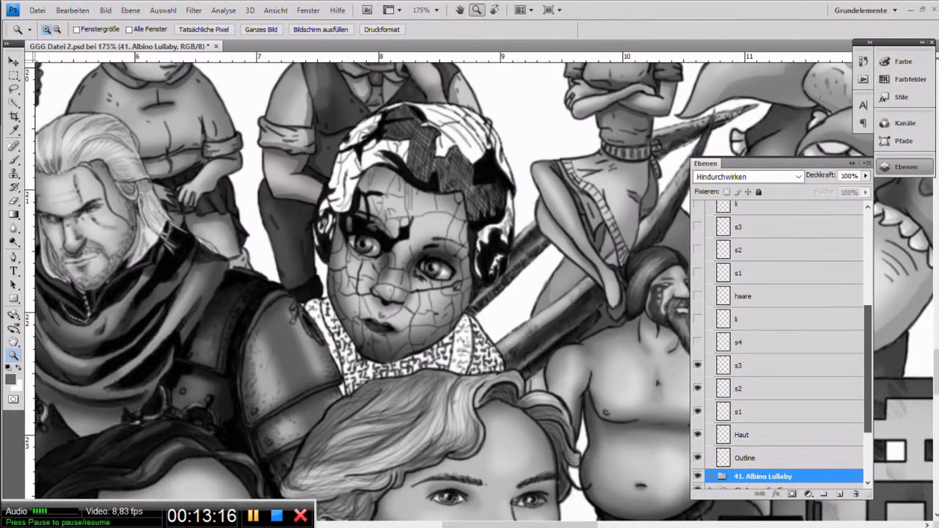
{"action": "left_click_drag", "start_coordinate": [696, 388], "coordinate": [696, 435]}
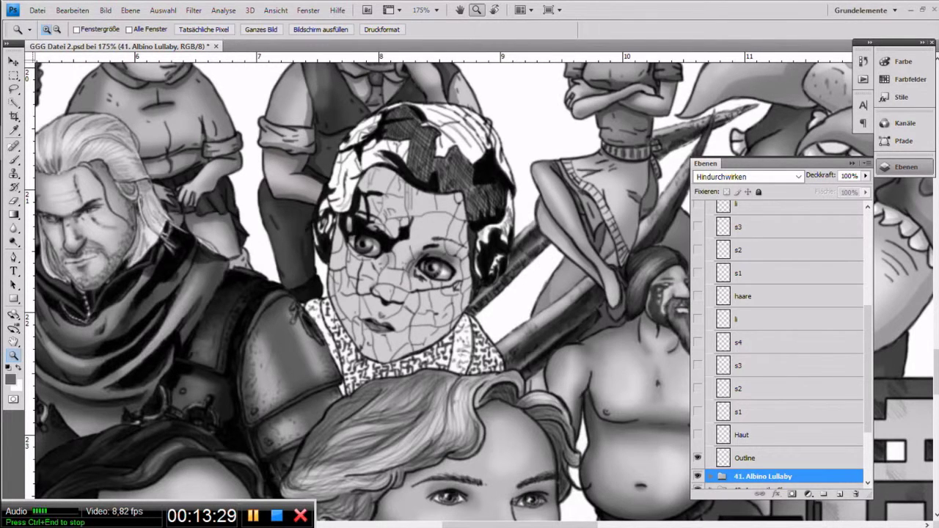
Show the cracked-face girl's skin layers again one by one: Haut, s1, s2, s3, s4 and li.
{"action": "left_click", "coordinate": [698, 434]}
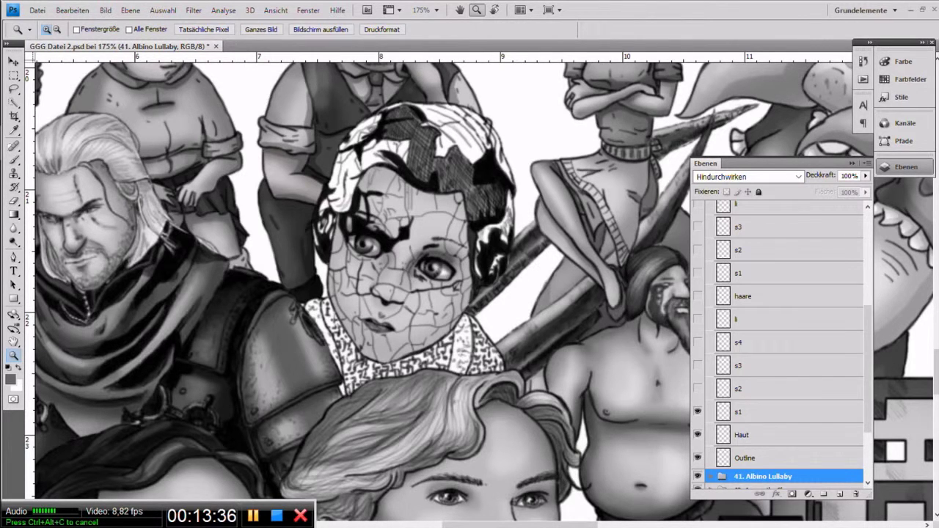
{"action": "left_click", "coordinate": [698, 389]}
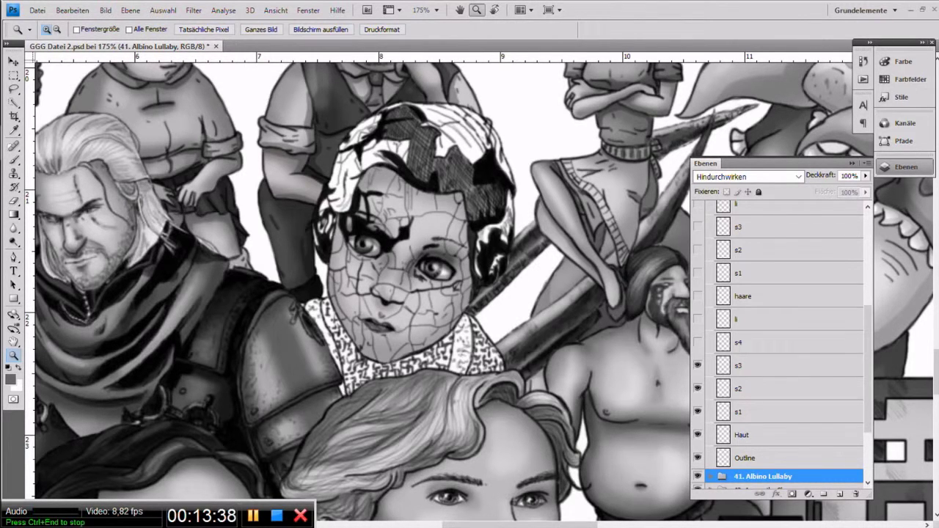
{"action": "left_click", "coordinate": [698, 365]}
{"action": "left_click", "coordinate": [698, 342]}
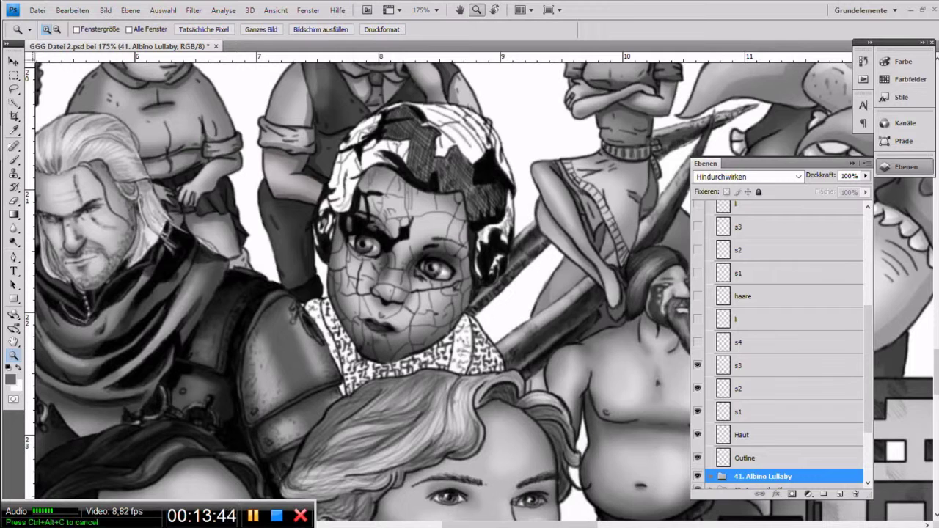
{"action": "left_click", "coordinate": [698, 342]}
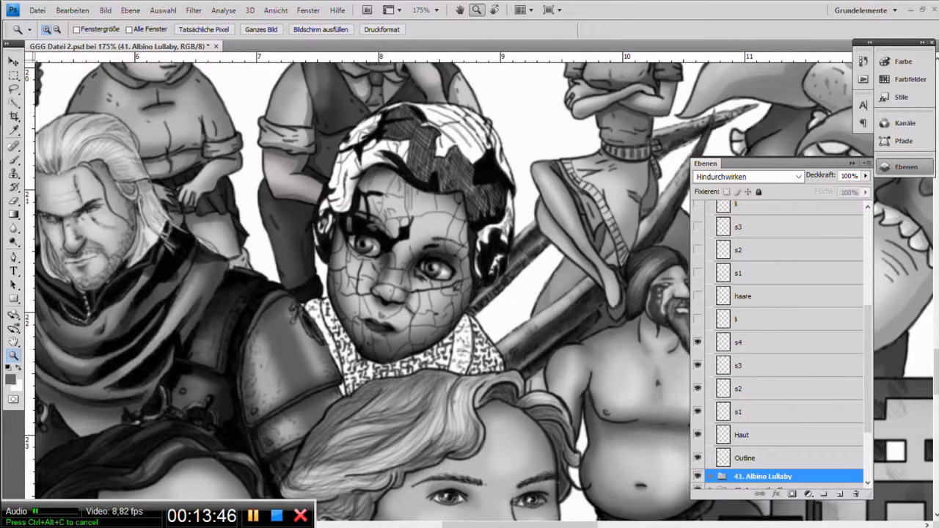
{"action": "left_click", "coordinate": [697, 319]}
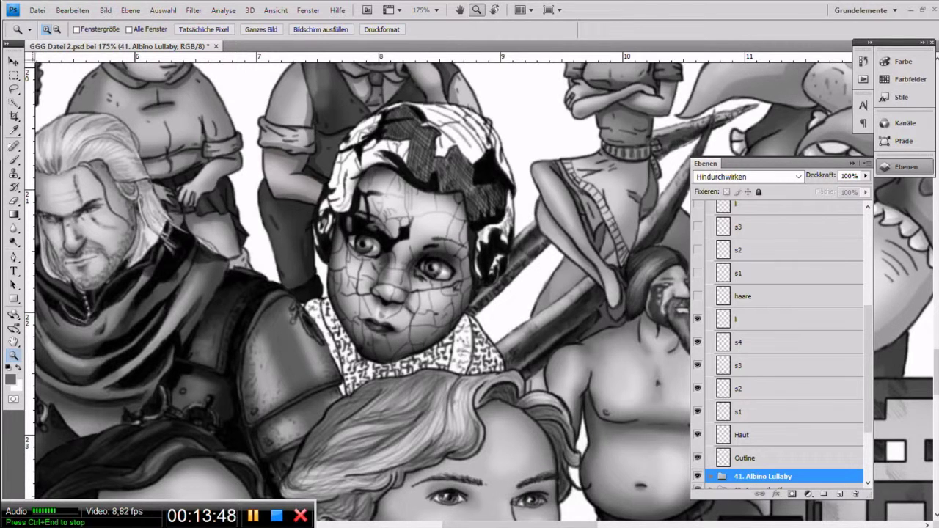
Show the girl's haare layer and its s1, s2 and s3 shading layers again.
{"action": "left_click_drag", "start_coordinate": [609, 213], "coordinate": [599, 275]}
{"action": "left_click", "coordinate": [697, 273]}
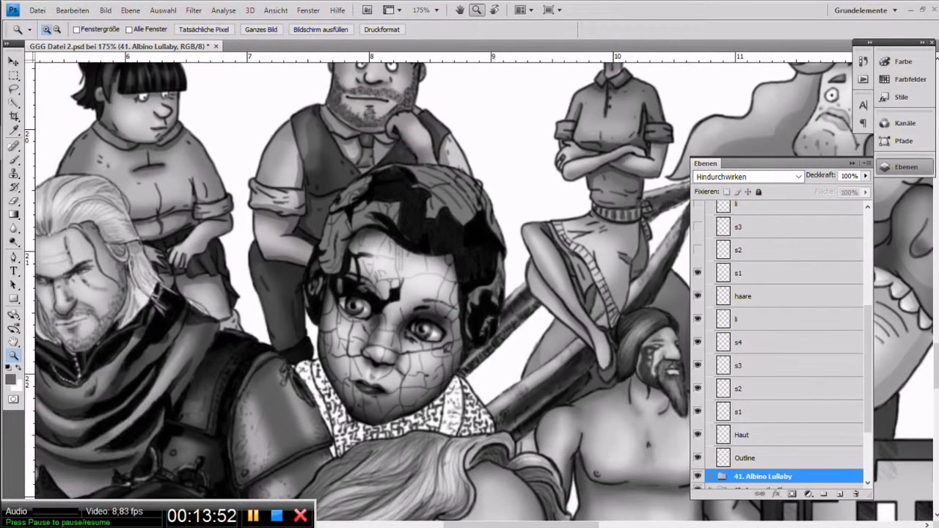
{"action": "left_click", "coordinate": [698, 249]}
{"action": "left_click", "coordinate": [698, 227]}
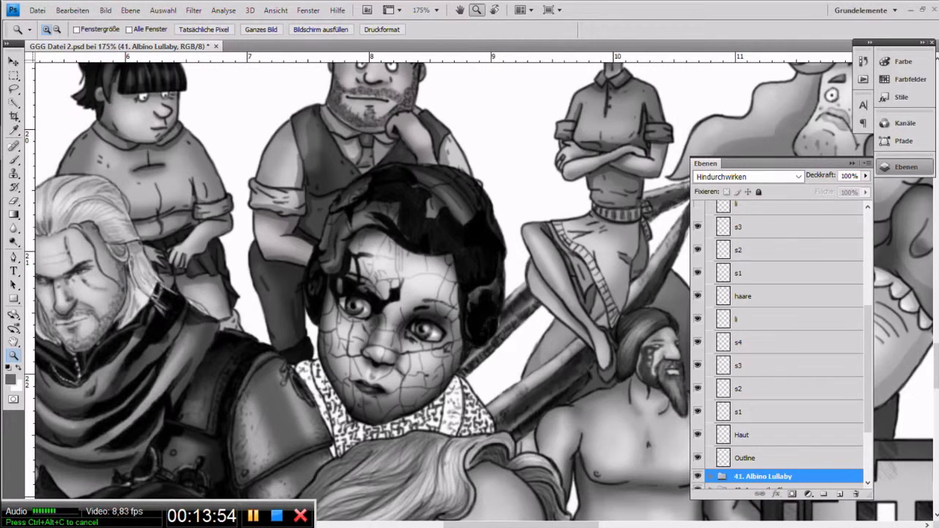
Show the girl's hair li layer and her Oberteil and Oberteil träger layers with their s1 shading, and collapse the 42. Town of Light Schalotte group.
{"action": "scroll", "coordinate": [778, 341], "scroll_direction": "up", "scroll_amount": 5}
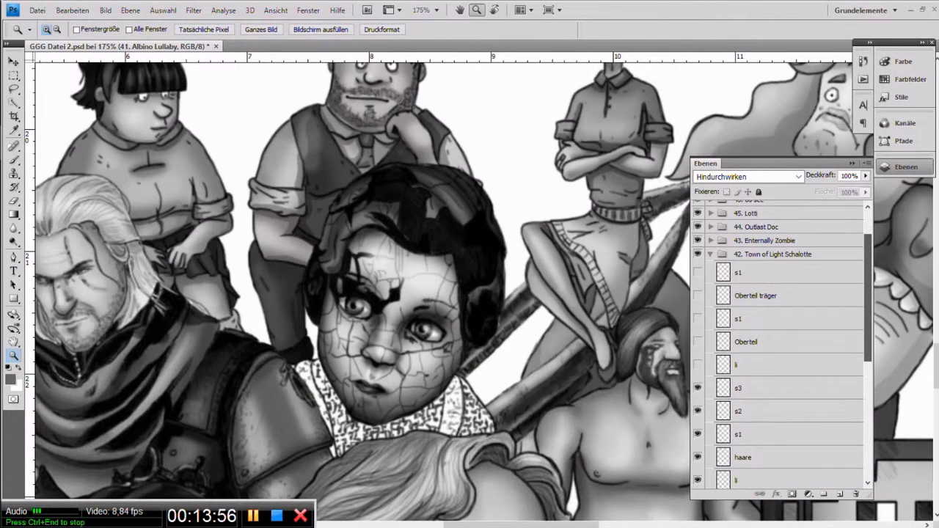
{"action": "left_click", "coordinate": [698, 342]}
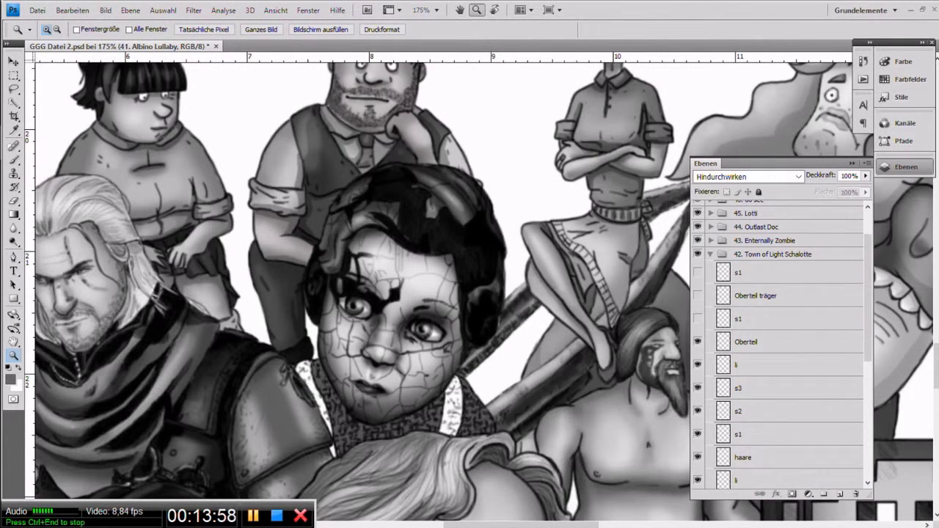
{"action": "left_click", "coordinate": [697, 319]}
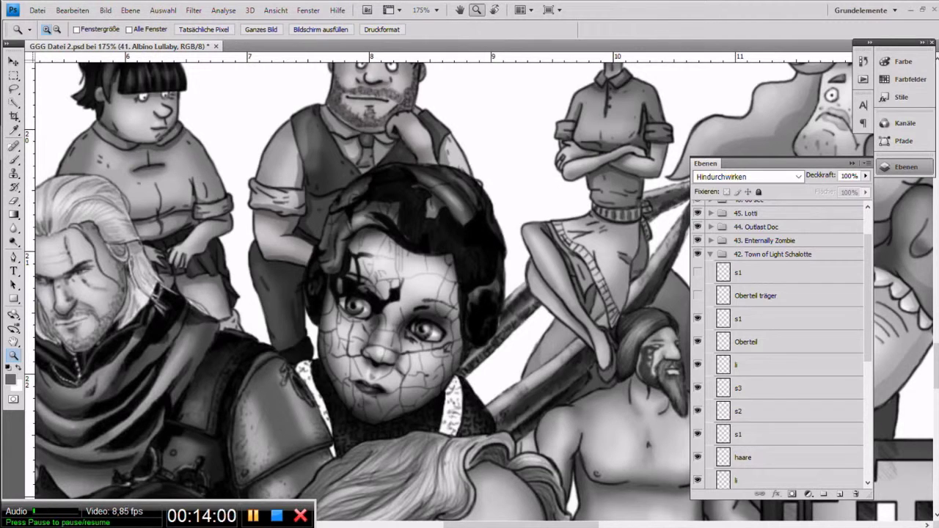
{"action": "left_click", "coordinate": [698, 272]}
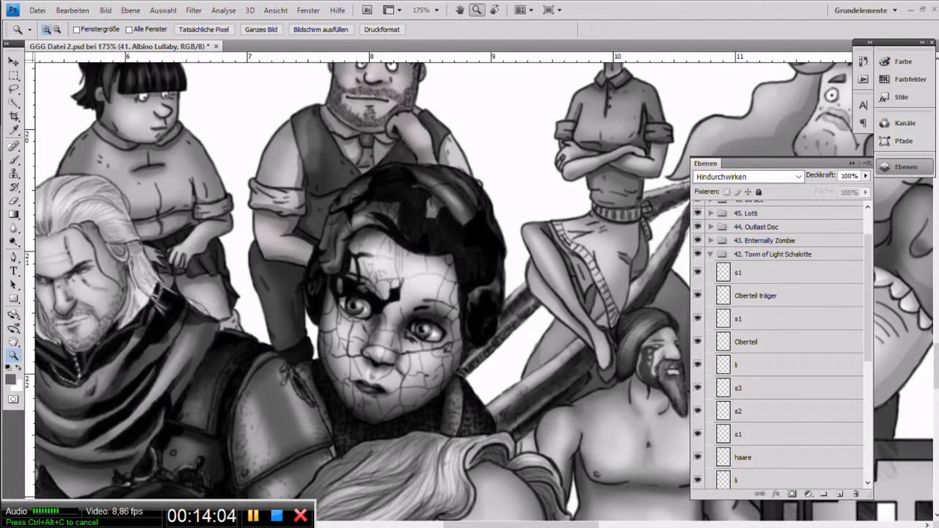
{"action": "left_click", "coordinate": [710, 255]}
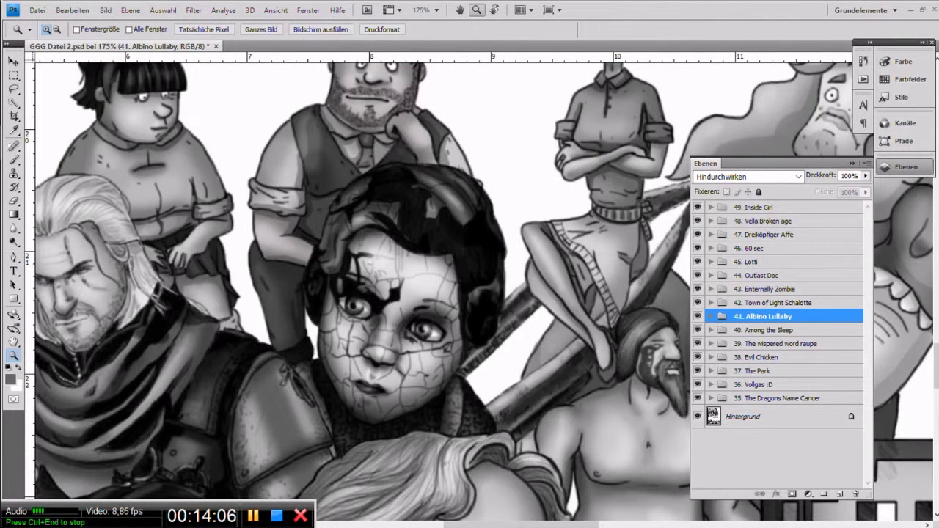
{"action": "left_click", "coordinate": [710, 303]}
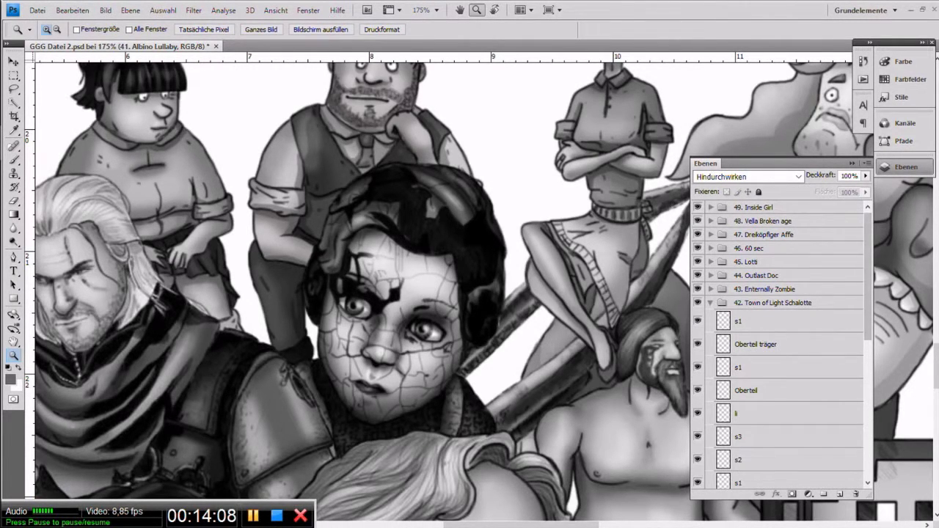
{"action": "left_click", "coordinate": [710, 302]}
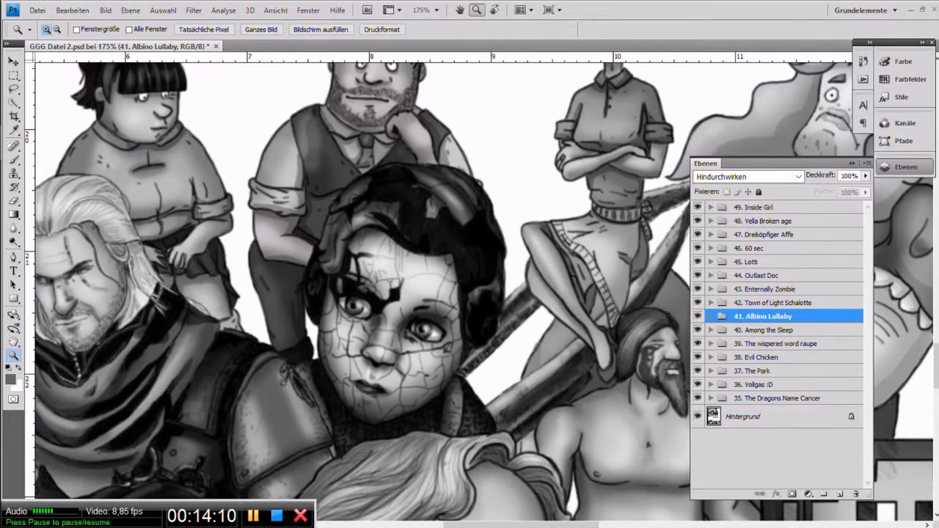
Expand the 43. Enternally Zombie group, find its small figure beside the peace-sign girl, and hide its layers from li down to Haut.
{"action": "left_click", "coordinate": [710, 288]}
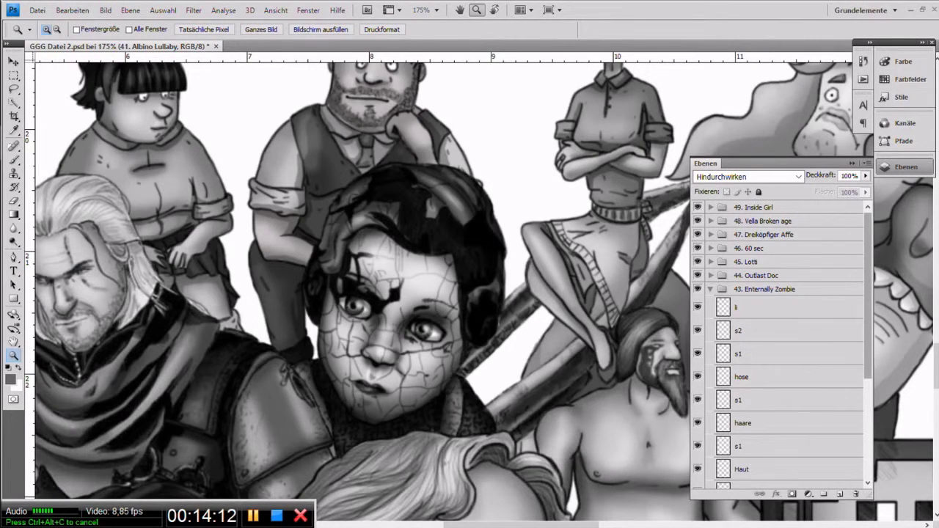
{"action": "scroll", "coordinate": [710, 288], "scroll_direction": "down", "scroll_amount": 3}
{"action": "left_click_drag", "start_coordinate": [867, 329], "coordinate": [867, 321]}
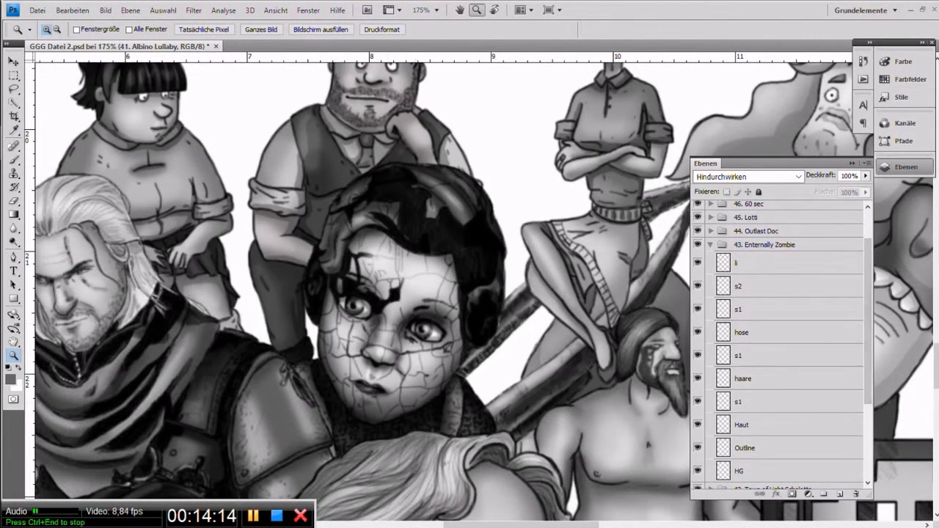
{"action": "left_click_drag", "start_coordinate": [469, 323], "coordinate": [506, 263]}
{"action": "left_click_drag", "start_coordinate": [370, 340], "coordinate": [499, 263]}
{"action": "left_click_drag", "start_coordinate": [410, 286], "coordinate": [523, 304]}
{"action": "left_click_drag", "start_coordinate": [312, 367], "coordinate": [559, 159]}
{"action": "left_click_drag", "start_coordinate": [400, 176], "coordinate": [440, 72]}
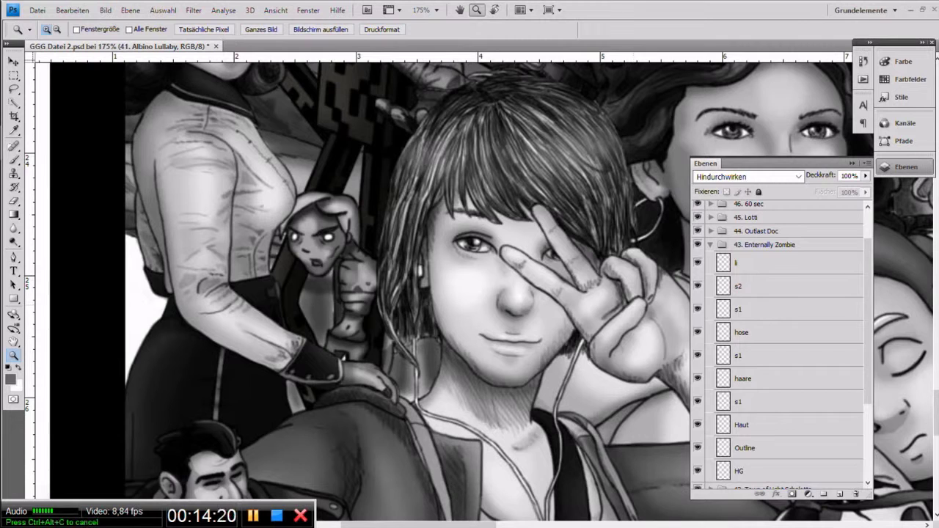
{"action": "left_click_drag", "start_coordinate": [868, 321], "coordinate": [868, 340]}
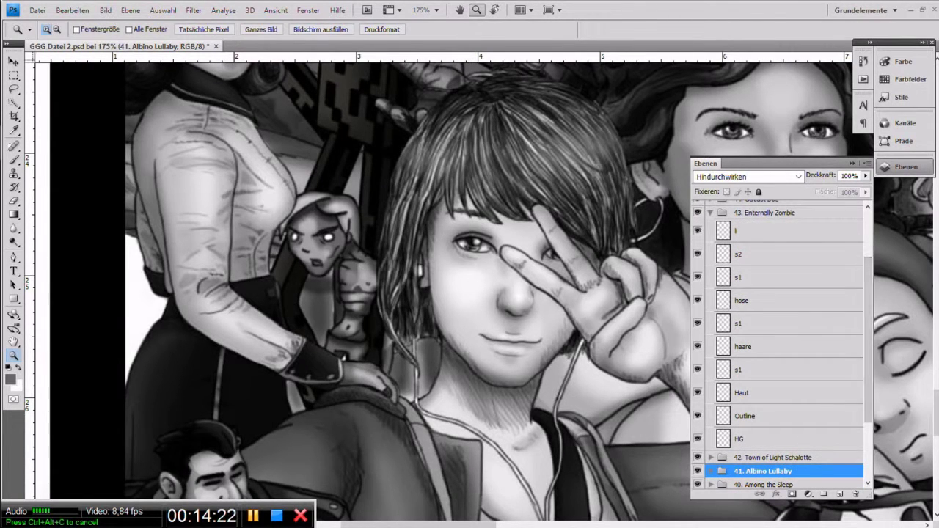
{"action": "left_click_drag", "start_coordinate": [697, 278], "coordinate": [698, 393]}
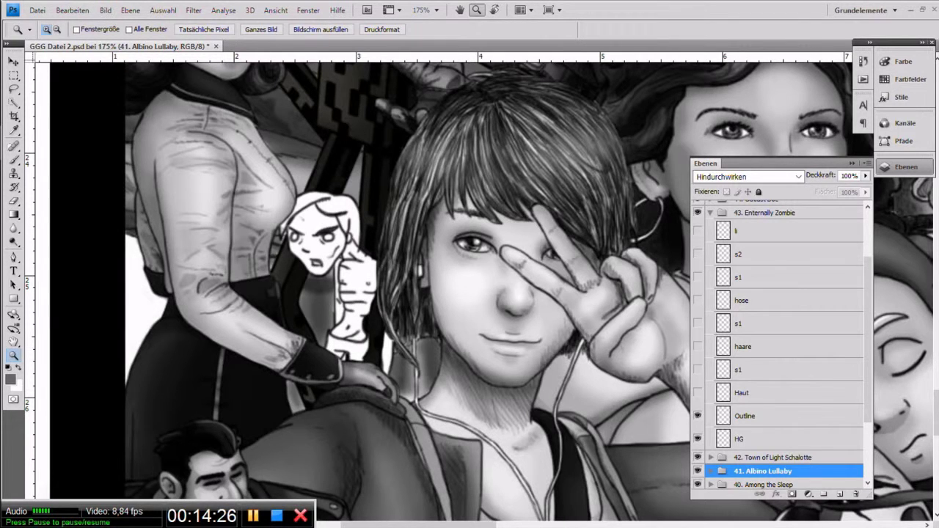
Show the small zombie figure's layers again one by one from Haut up to li.
{"action": "left_click_drag", "start_coordinate": [698, 392], "coordinate": [697, 369]}
{"action": "left_click", "coordinate": [698, 324]}
{"action": "left_click", "coordinate": [698, 300]}
{"action": "left_click", "coordinate": [698, 278]}
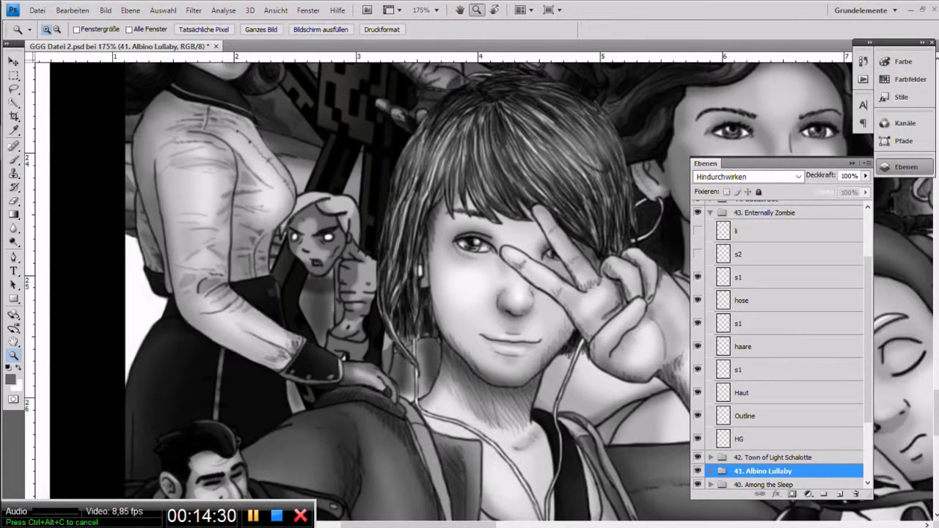
{"action": "left_click", "coordinate": [698, 254]}
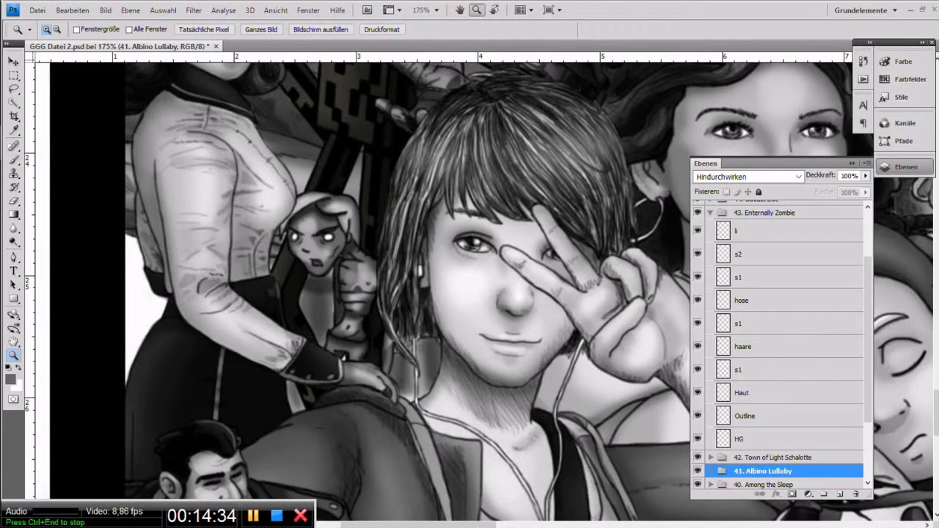
{"action": "left_click_drag", "start_coordinate": [868, 339], "coordinate": [868, 303]}
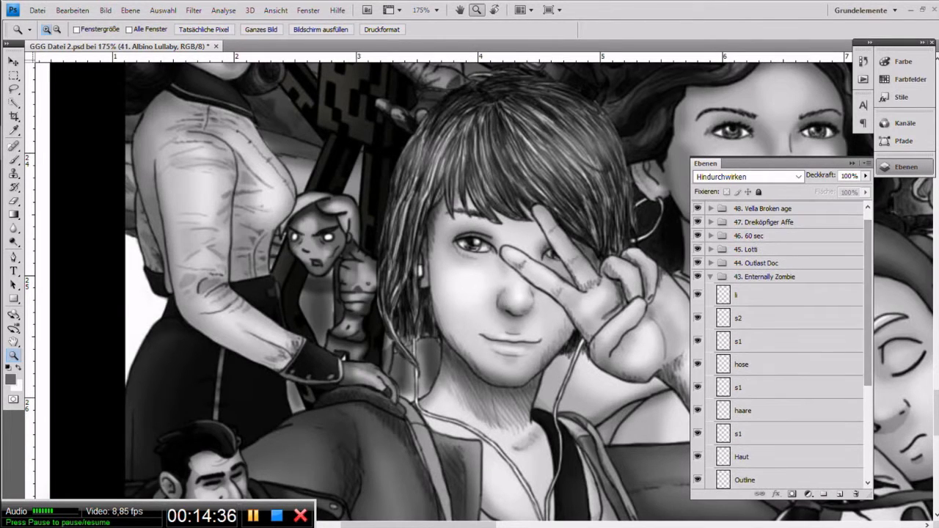
Collapse the 43. Enternally Zombie group, expand the 44. Outlast Doc group, and bring the masked doctor with the goggles into view.
{"action": "left_click", "coordinate": [709, 276]}
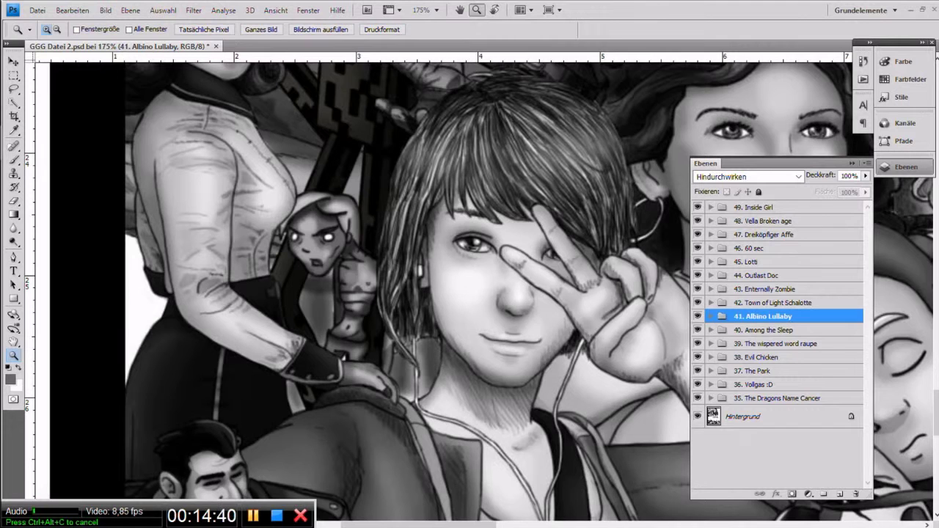
{"action": "left_click", "coordinate": [769, 289]}
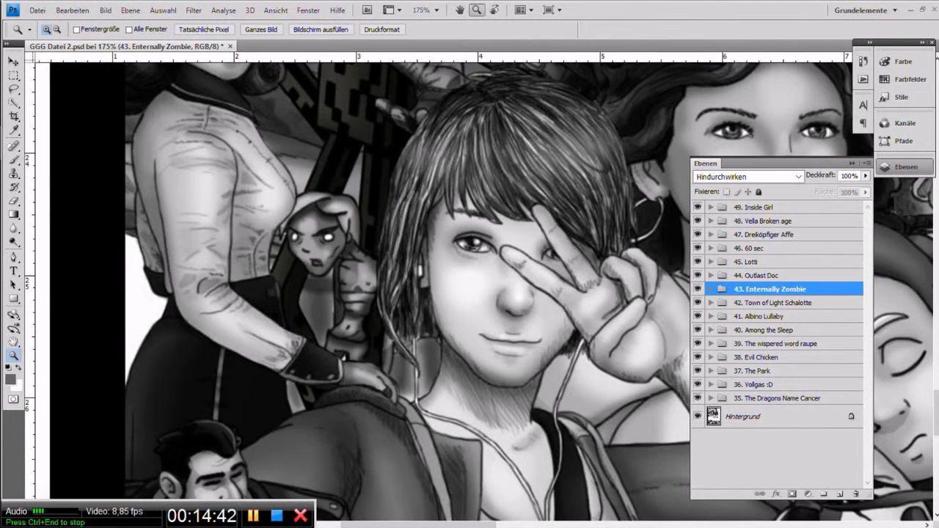
{"action": "left_click", "coordinate": [710, 276]}
{"action": "left_click_drag", "start_coordinate": [867, 265], "coordinate": [868, 265]}
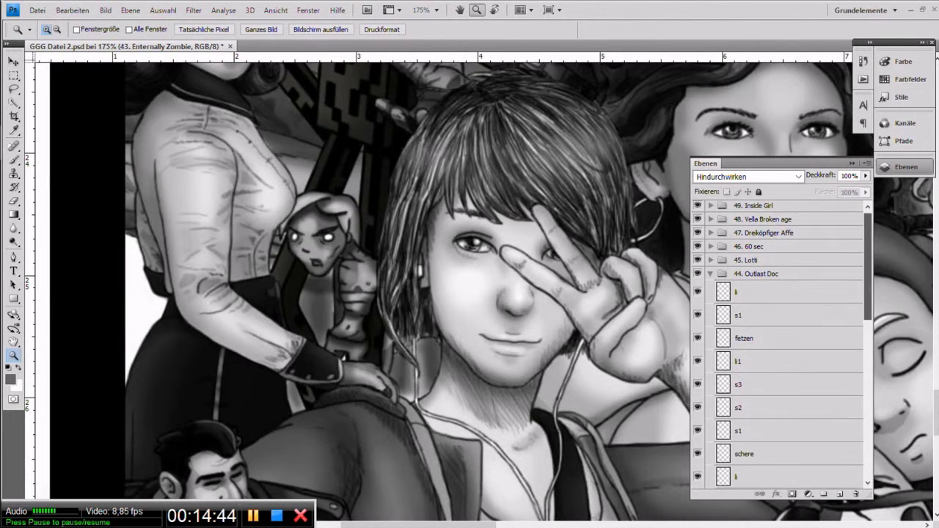
{"action": "left_click_drag", "start_coordinate": [514, 213], "coordinate": [456, 416]}
{"action": "left_click_drag", "start_coordinate": [484, 364], "coordinate": [482, 446]}
{"action": "left_click_drag", "start_coordinate": [485, 200], "coordinate": [451, 404]}
{"action": "scroll", "coordinate": [440, 293], "scroll_direction": "up", "scroll_amount": 5}
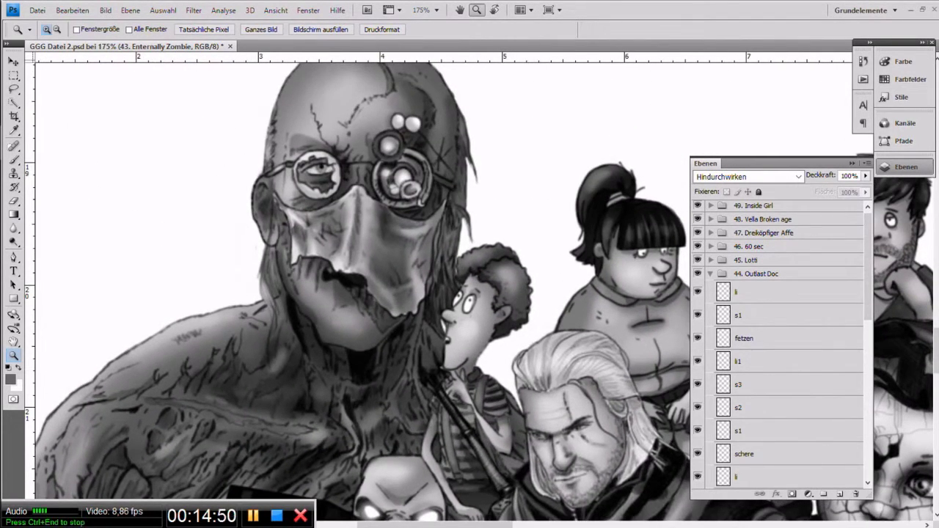
Hide the doctor's layers from the uppermost li down to Haut, leaving Outline Kopie 3 shown.
{"action": "left_click_drag", "start_coordinate": [868, 268], "coordinate": [868, 295]}
{"action": "left_click_drag", "start_coordinate": [697, 219], "coordinate": [697, 449]}
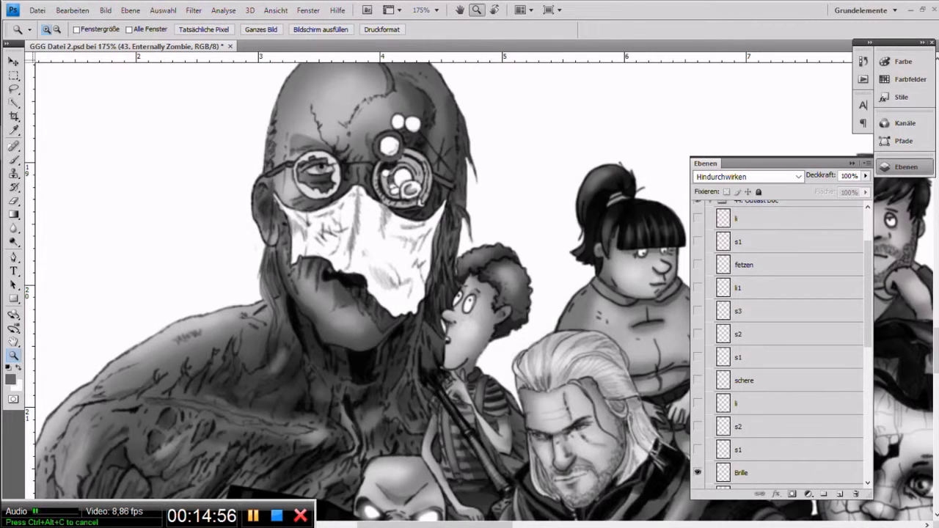
{"action": "scroll", "coordinate": [778, 345], "scroll_direction": "down", "scroll_amount": 6}
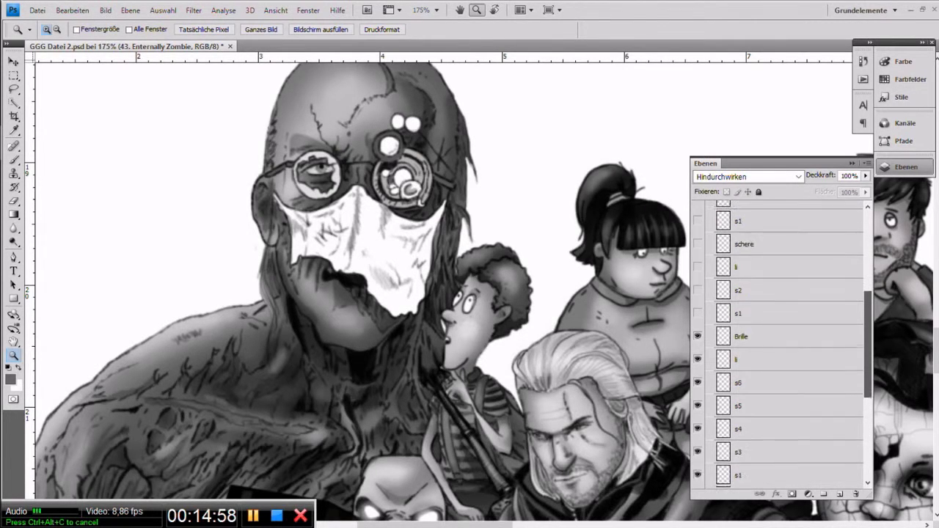
{"action": "scroll", "coordinate": [778, 345], "scroll_direction": "down", "scroll_amount": 3}
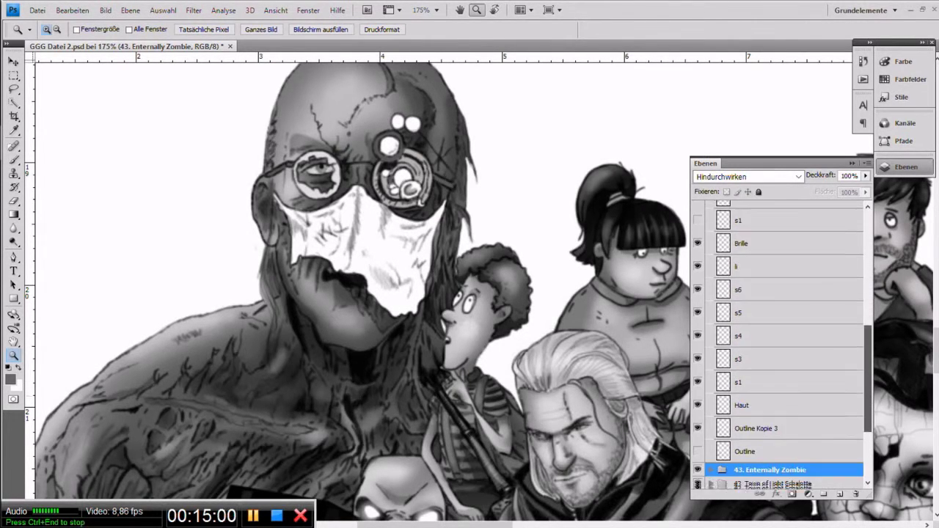
{"action": "left_click", "coordinate": [698, 243]}
{"action": "left_click_drag", "start_coordinate": [698, 314], "coordinate": [698, 358]}
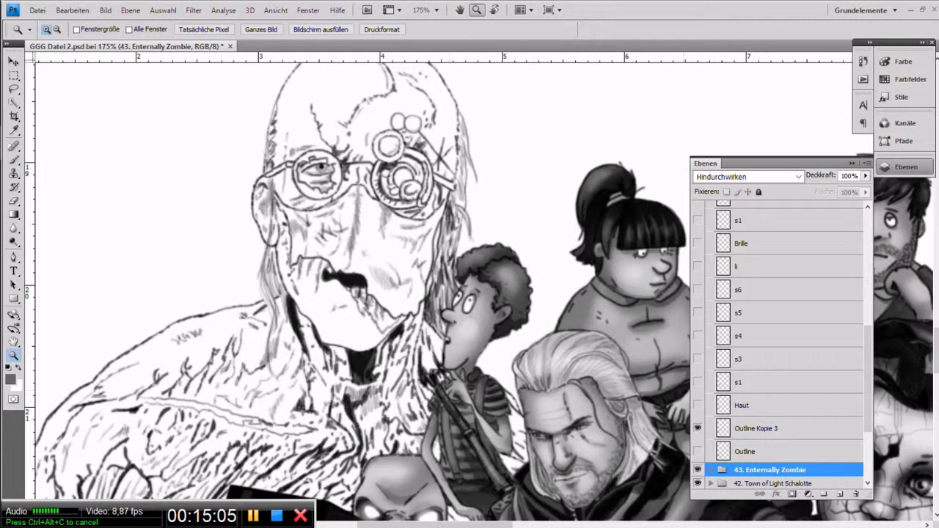
Look over the doctor's line art and show his Haut, s1, s3, s4, s5, s6 and li skin layers one by one.
{"action": "left_click_drag", "start_coordinate": [469, 352], "coordinate": [566, 190]}
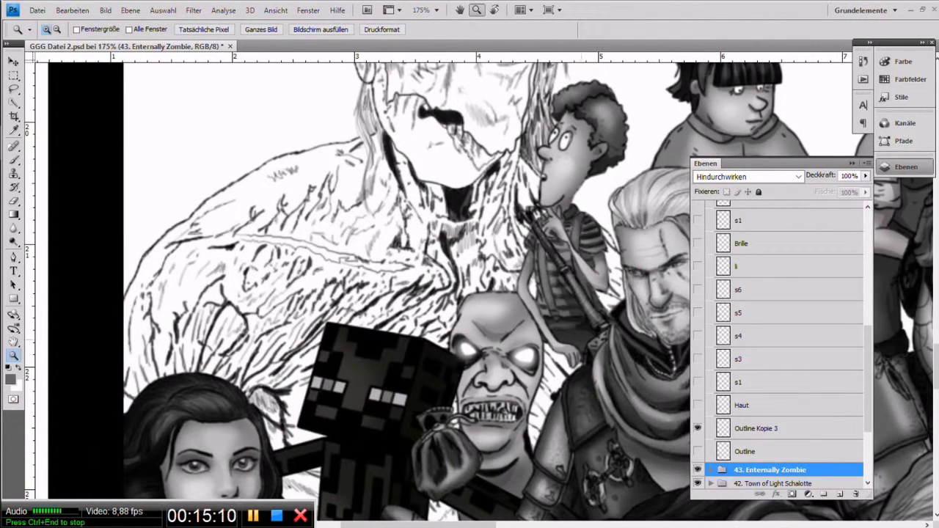
{"action": "left_click_drag", "start_coordinate": [522, 172], "coordinate": [553, 322]}
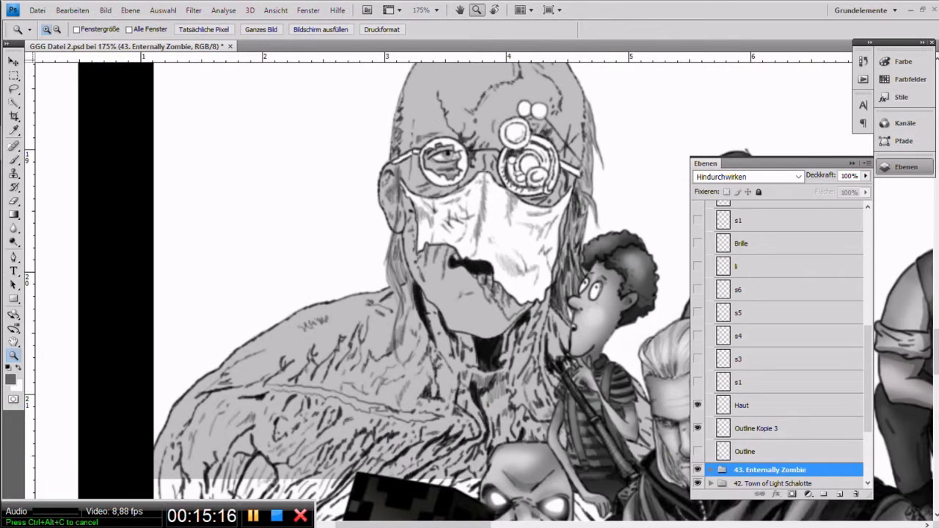
{"action": "left_click", "coordinate": [697, 382]}
{"action": "left_click", "coordinate": [698, 359]}
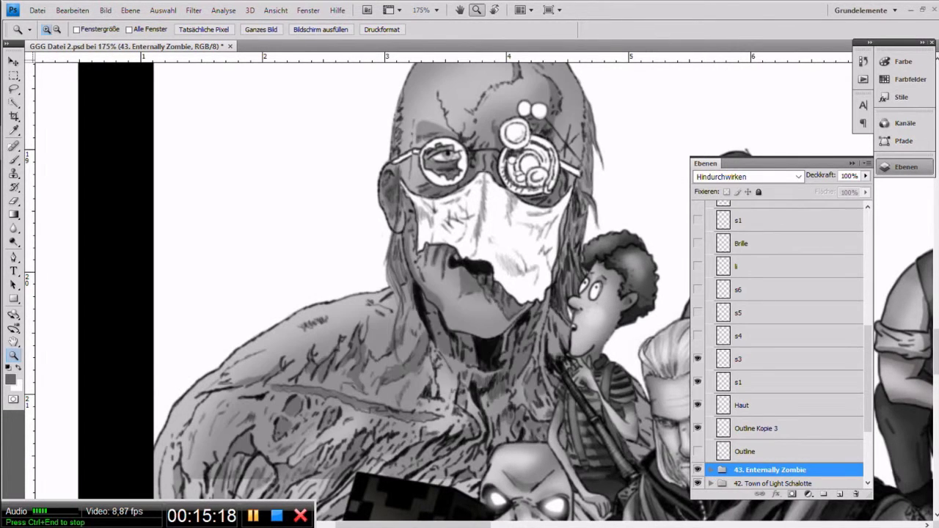
{"action": "left_click", "coordinate": [697, 335]}
{"action": "left_click", "coordinate": [697, 312]}
{"action": "left_click", "coordinate": [697, 289]}
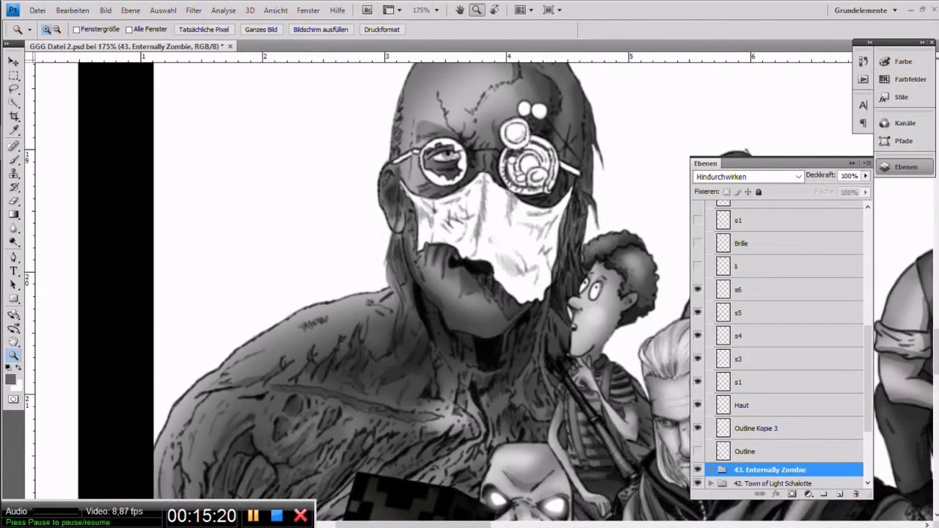
{"action": "left_click", "coordinate": [698, 266]}
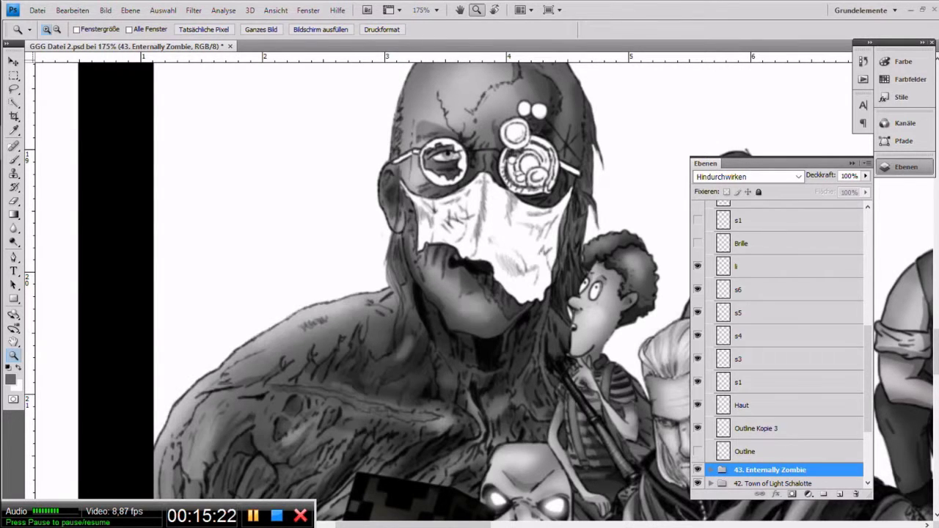
Show the doctor's Brille layer with its s1, s2 and li shading, plus the schere layer and its s1 shading.
{"action": "scroll", "coordinate": [777, 345], "scroll_direction": "up", "scroll_amount": 3}
{"action": "scroll", "coordinate": [777, 345], "scroll_direction": "up", "scroll_amount": 6}
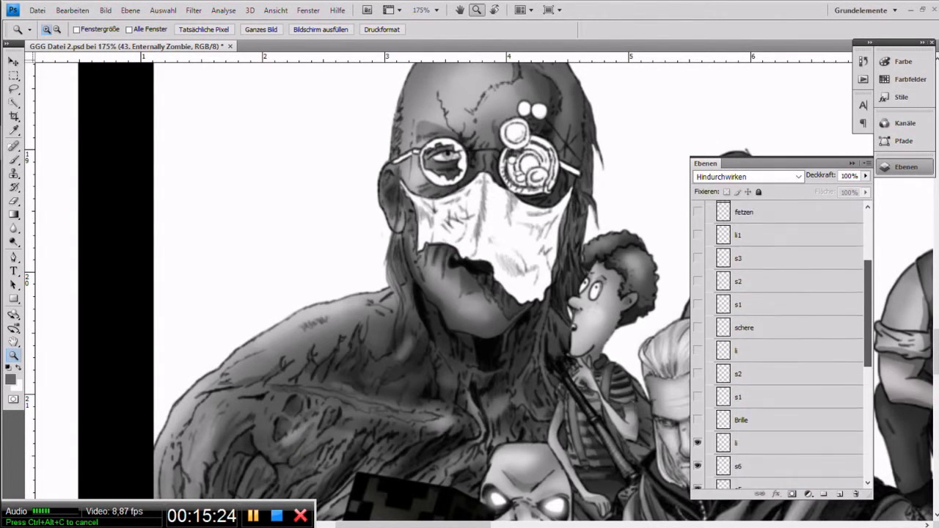
{"action": "left_click", "coordinate": [697, 463]}
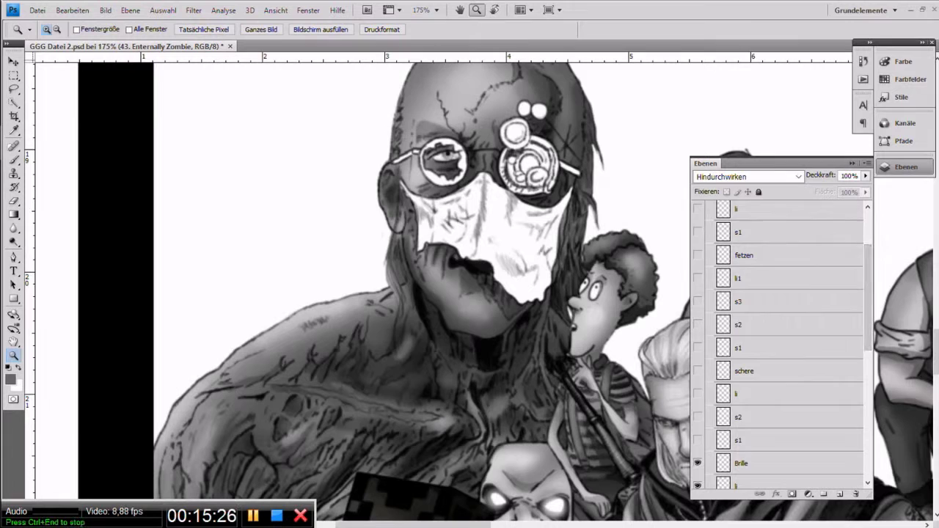
{"action": "left_click", "coordinate": [698, 440]}
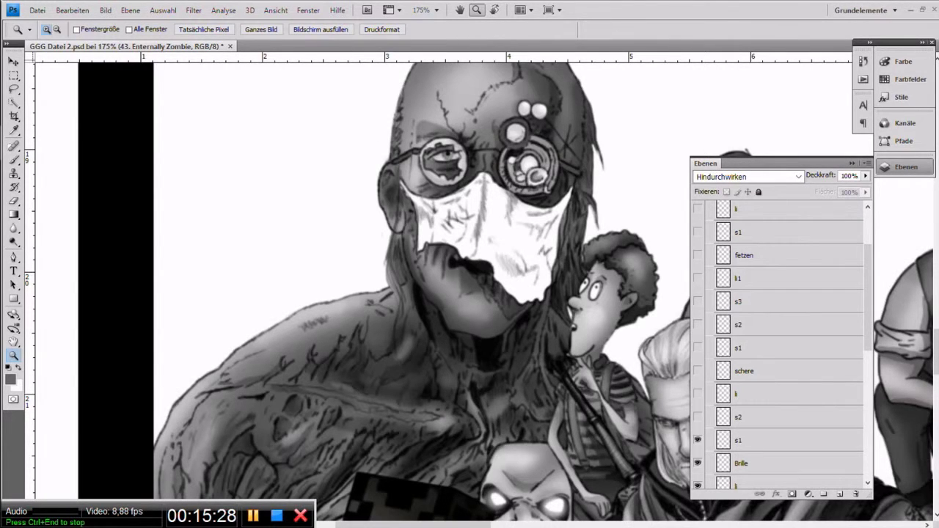
{"action": "left_click", "coordinate": [697, 394]}
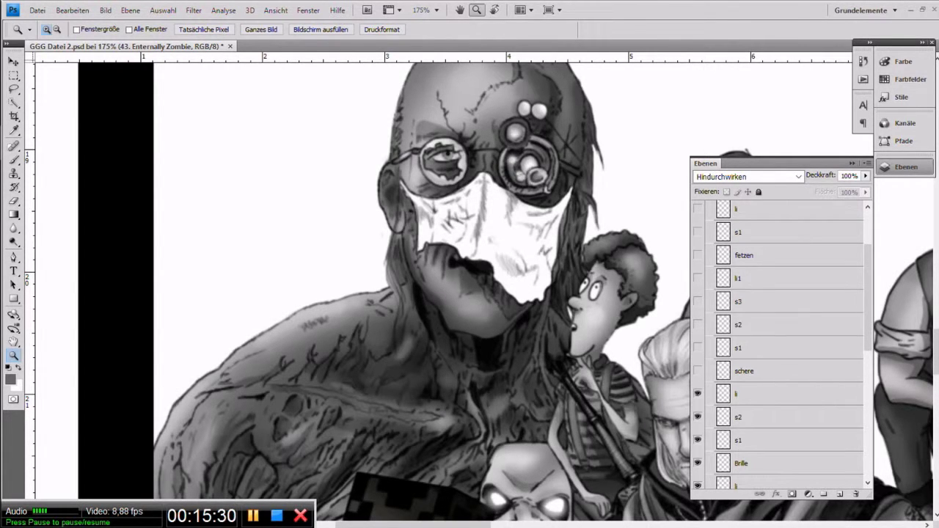
{"action": "left_click", "coordinate": [697, 348]}
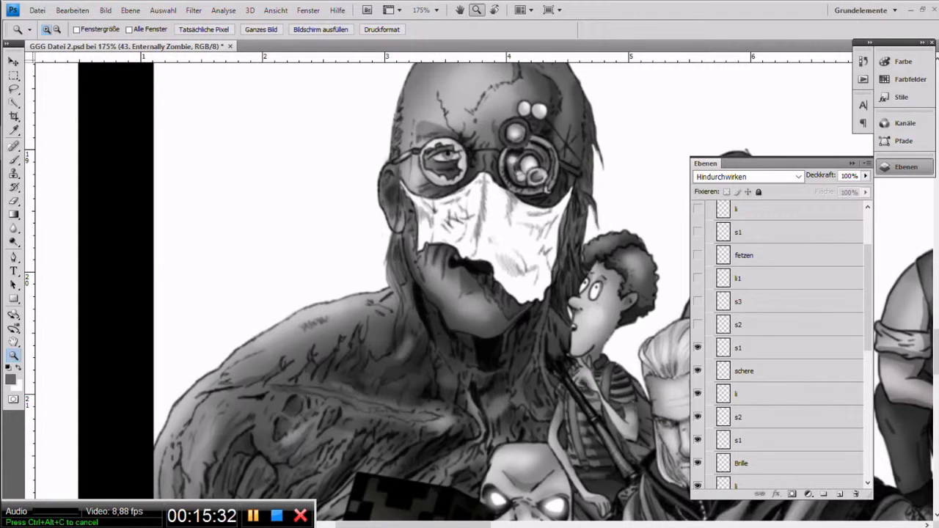
Find the doctor's large scissors and show their s2, s3 and li1 layers, along with the fetzen layer and its s1 and li.
{"action": "left_click_drag", "start_coordinate": [876, 192], "coordinate": [106, 74]}
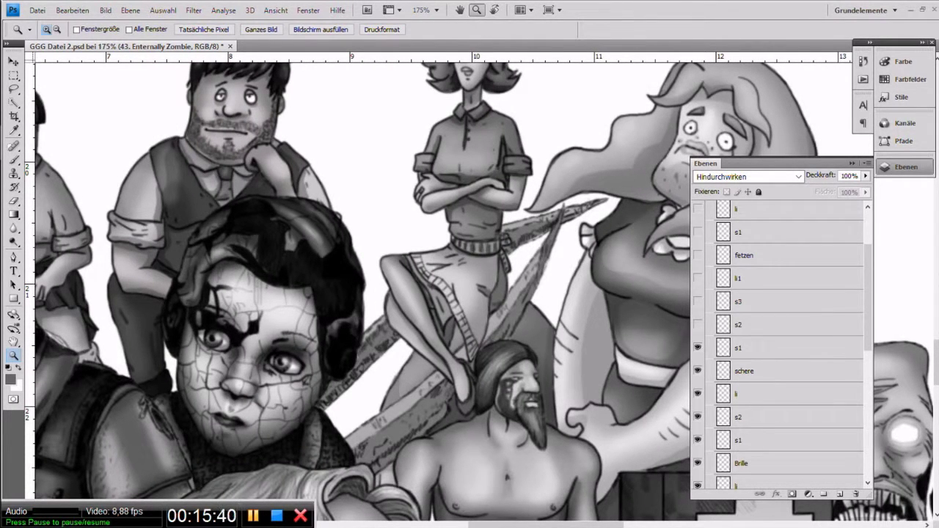
{"action": "left_click", "coordinate": [698, 301]}
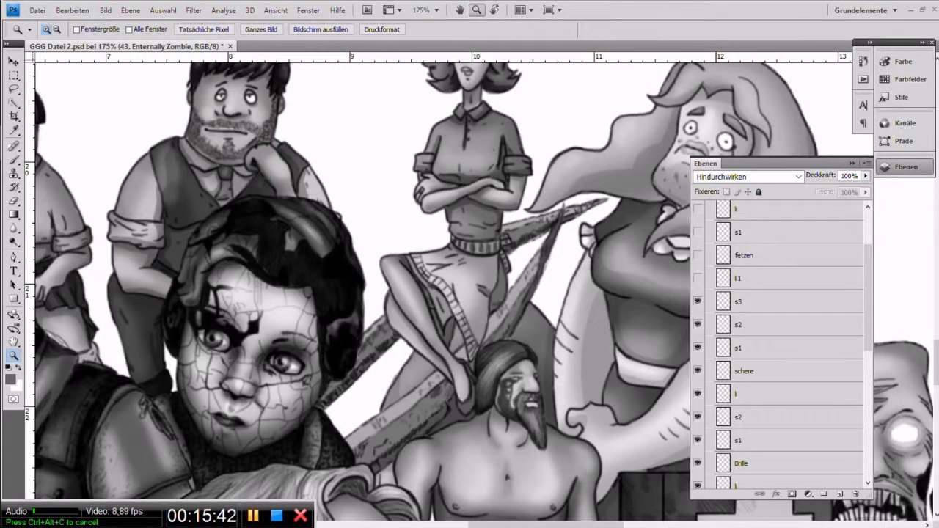
{"action": "left_click", "coordinate": [697, 278]}
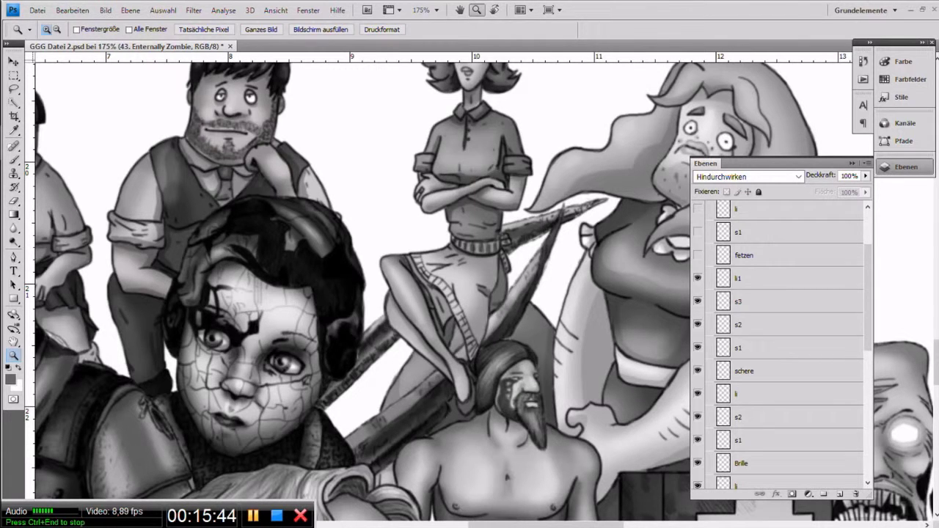
{"action": "left_click", "coordinate": [697, 255]}
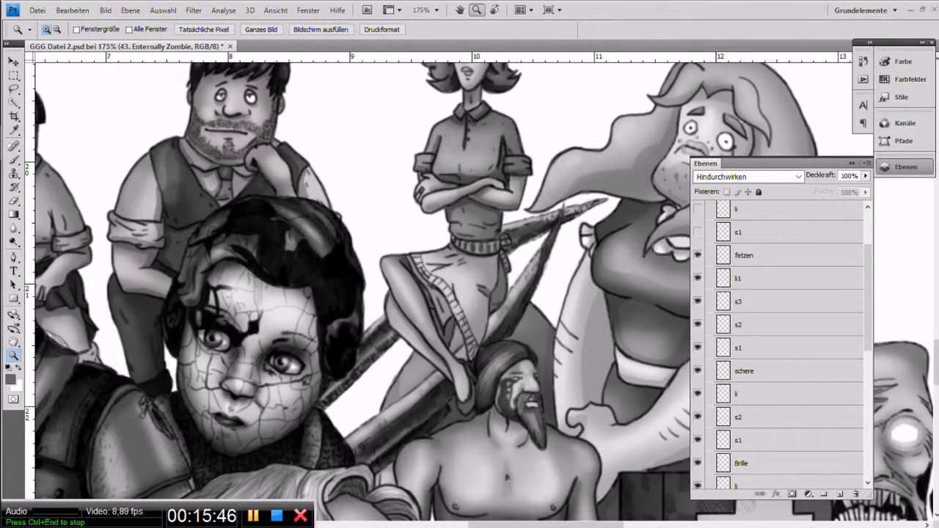
{"action": "left_click", "coordinate": [698, 232]}
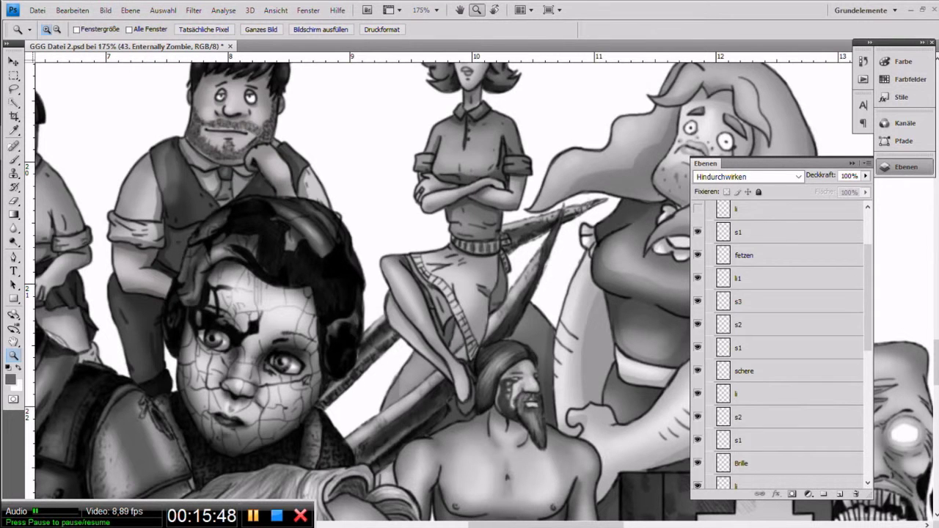
{"action": "scroll", "coordinate": [777, 337], "scroll_direction": "up", "scroll_amount": 3}
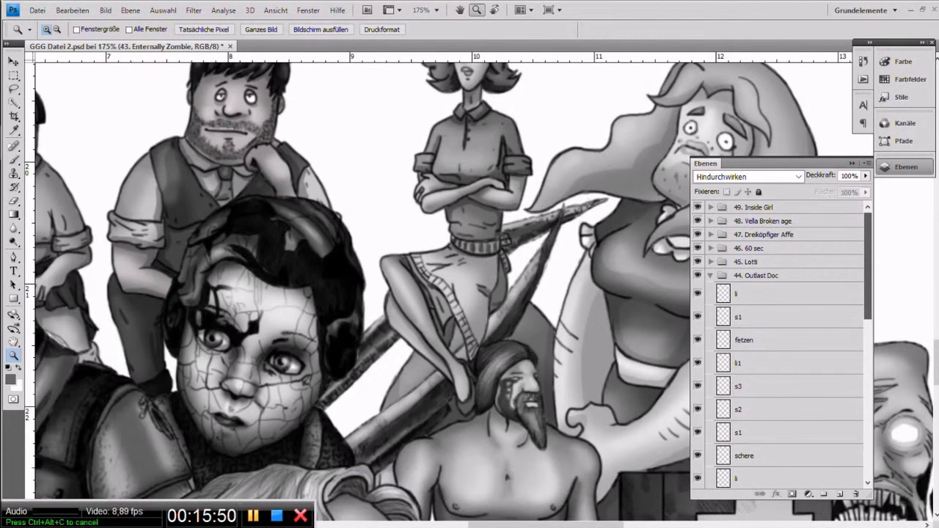
Return to the doctor's face mask, toggle its li and s1 layers off and on again, and collapse the 44. Outlast Doc group.
{"action": "left_click_drag", "start_coordinate": [132, 278], "coordinate": [840, 321]}
{"action": "scroll", "coordinate": [366, 308], "scroll_direction": "up", "scroll_amount": 3}
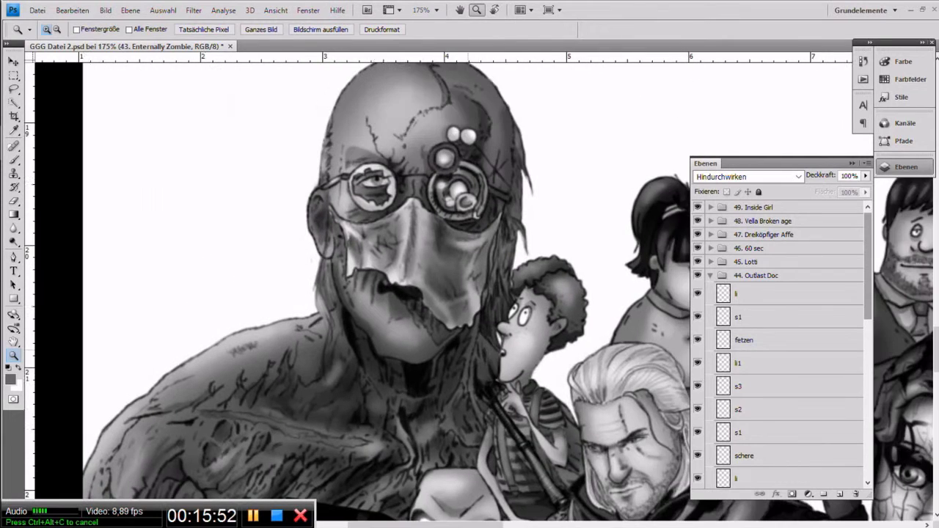
{"action": "left_click", "coordinate": [697, 317]}
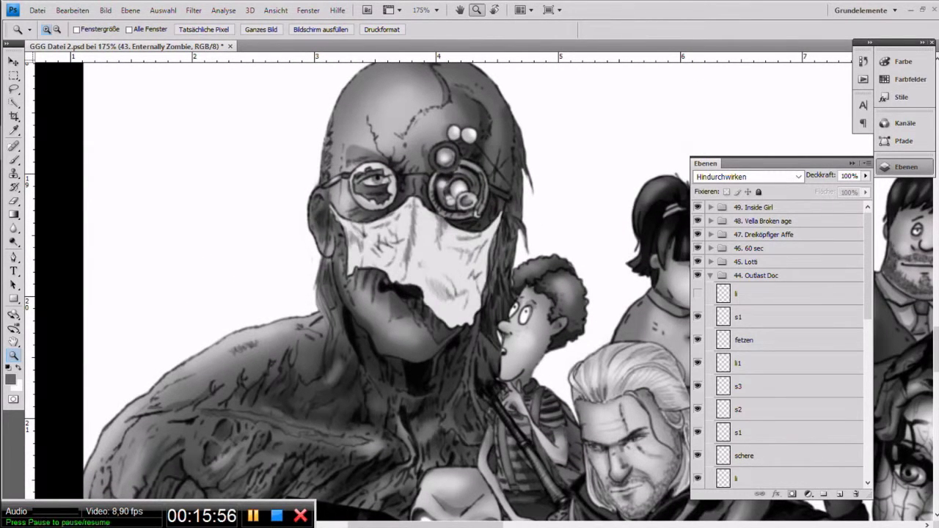
{"action": "left_click", "coordinate": [697, 317]}
{"action": "left_click", "coordinate": [697, 294]}
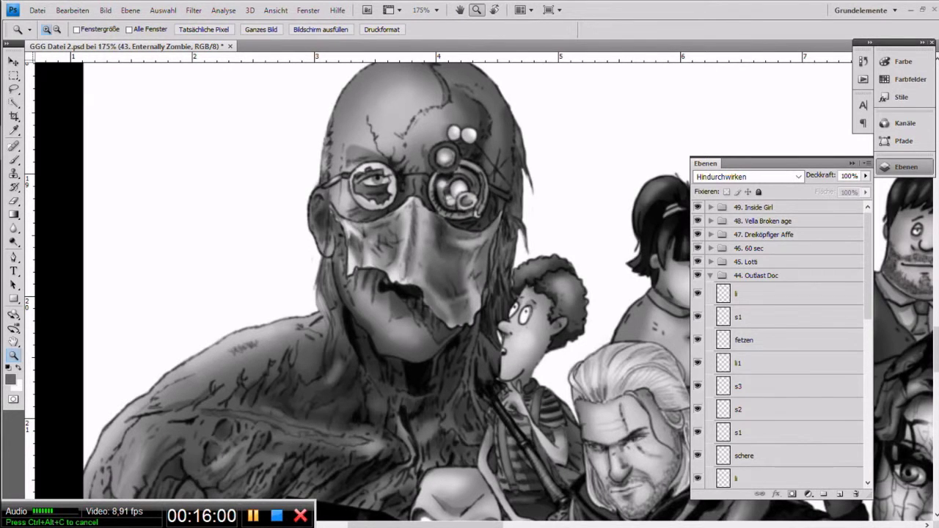
{"action": "left_click", "coordinate": [710, 276]}
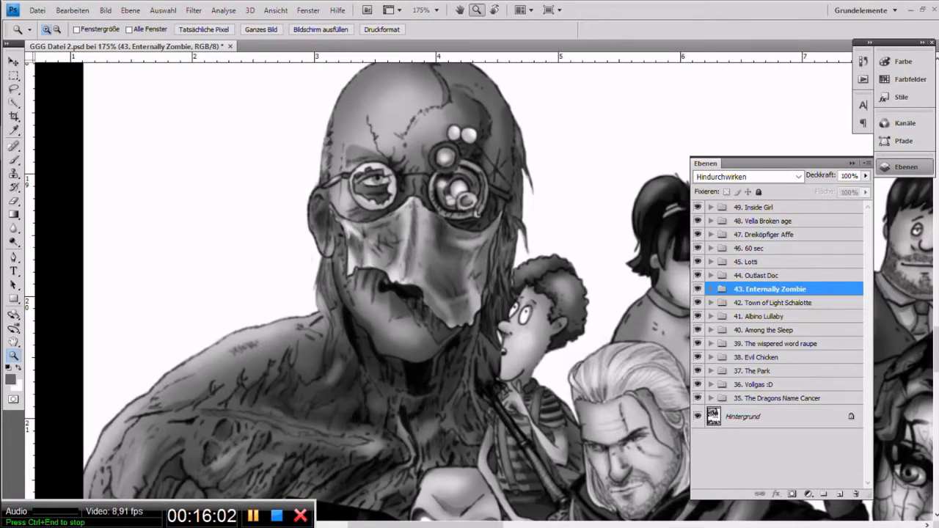
Expand the 45. Lotti group, find its bearded long-haired figure in a dress, and hide the figure's layers down to Outlines Kopie.
{"action": "left_click", "coordinate": [710, 261]}
{"action": "left_click_drag", "start_coordinate": [631, 330], "coordinate": [179, 147]}
{"action": "left_click_drag", "start_coordinate": [572, 337], "coordinate": [291, 218]}
{"action": "left_click_drag", "start_coordinate": [558, 237], "coordinate": [313, 417]}
{"action": "left_click_drag", "start_coordinate": [867, 264], "coordinate": [867, 289]}
{"action": "left_click_drag", "start_coordinate": [697, 217], "coordinate": [697, 471]}
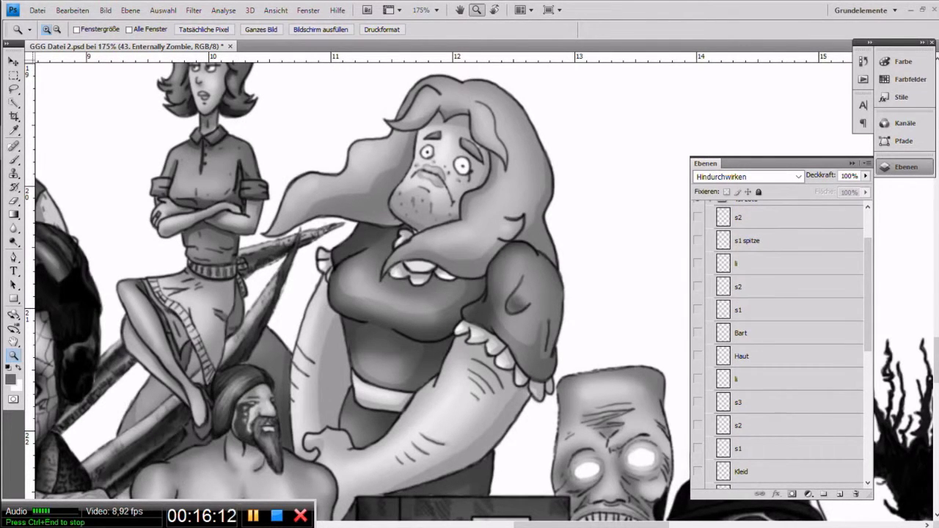
{"action": "scroll", "coordinate": [778, 345], "scroll_direction": "down", "scroll_amount": 4}
{"action": "scroll", "coordinate": [777, 345], "scroll_direction": "down", "scroll_amount": 6}
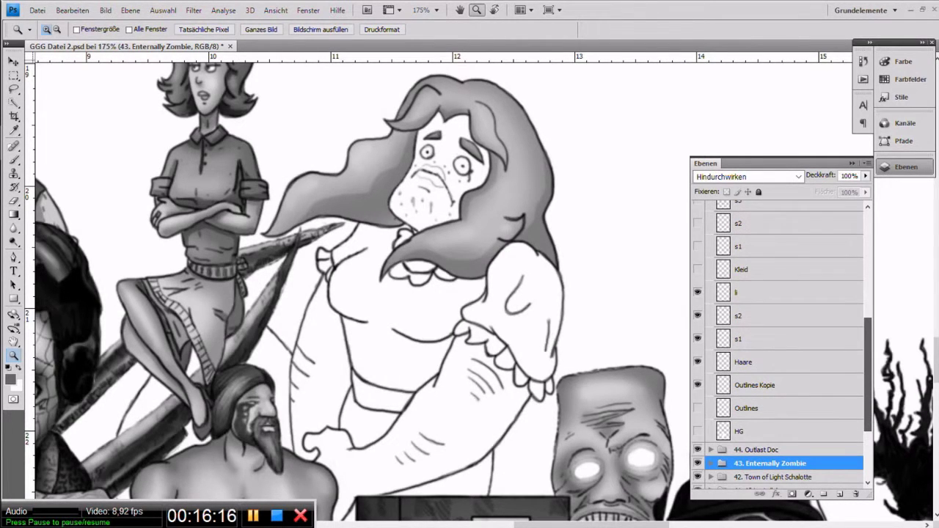
{"action": "left_click_drag", "start_coordinate": [697, 292], "coordinate": [697, 384]}
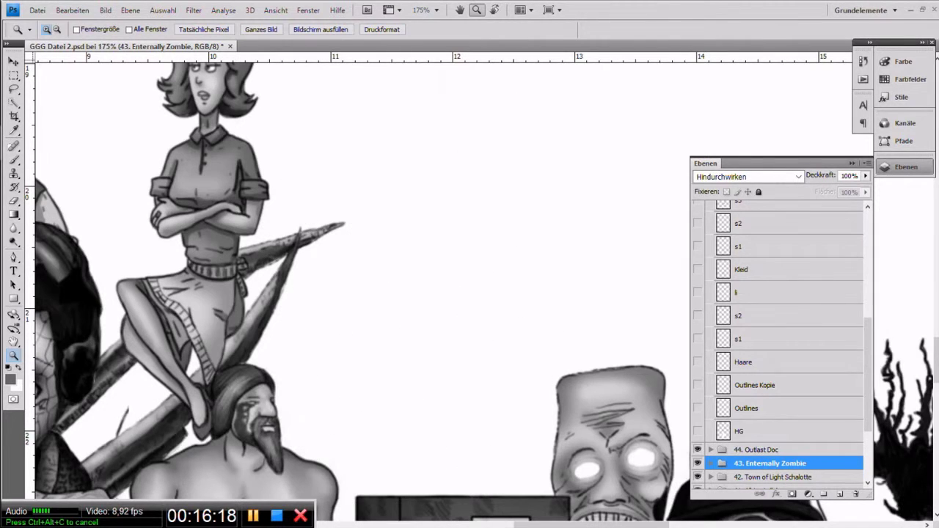
Show the bearded figure's Outlines layer briefly and hide it again, and show the Outlines Kopie and Haare layers.
{"action": "left_click", "coordinate": [698, 408]}
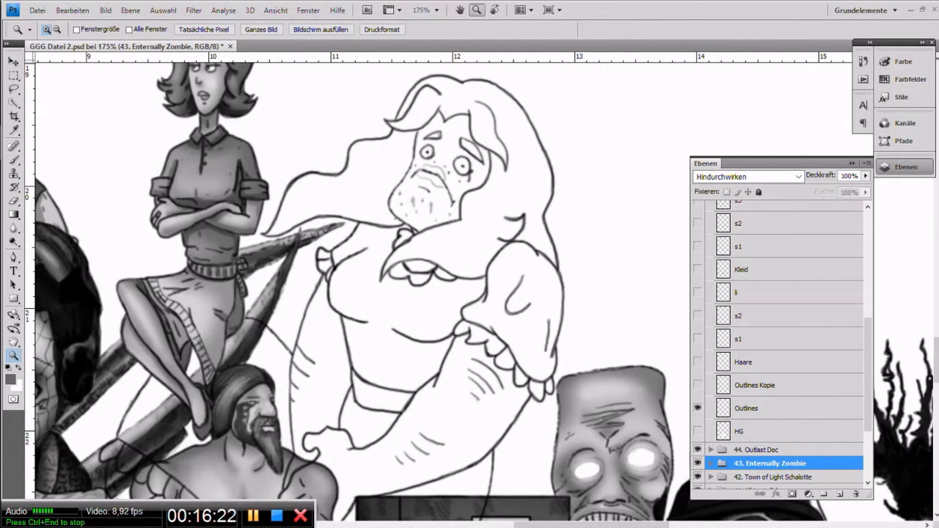
{"action": "left_click", "coordinate": [698, 407]}
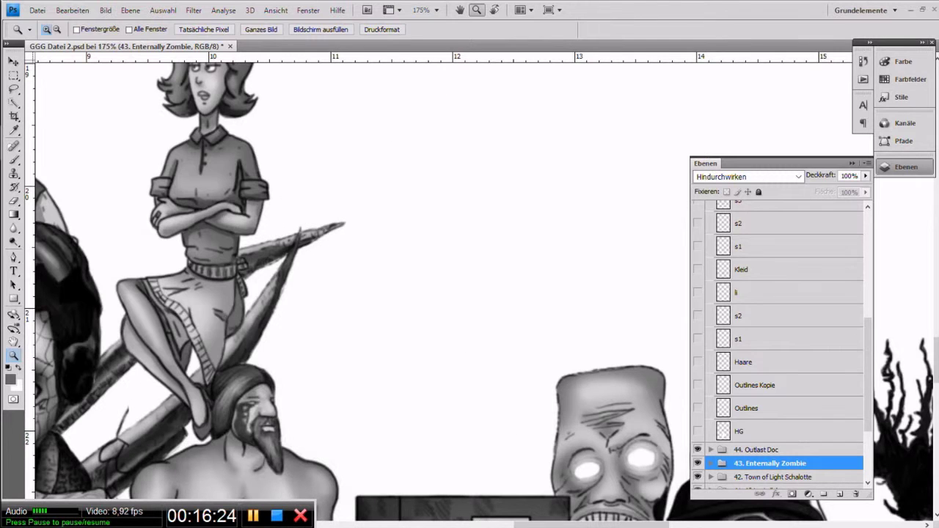
{"action": "left_click", "coordinate": [698, 384]}
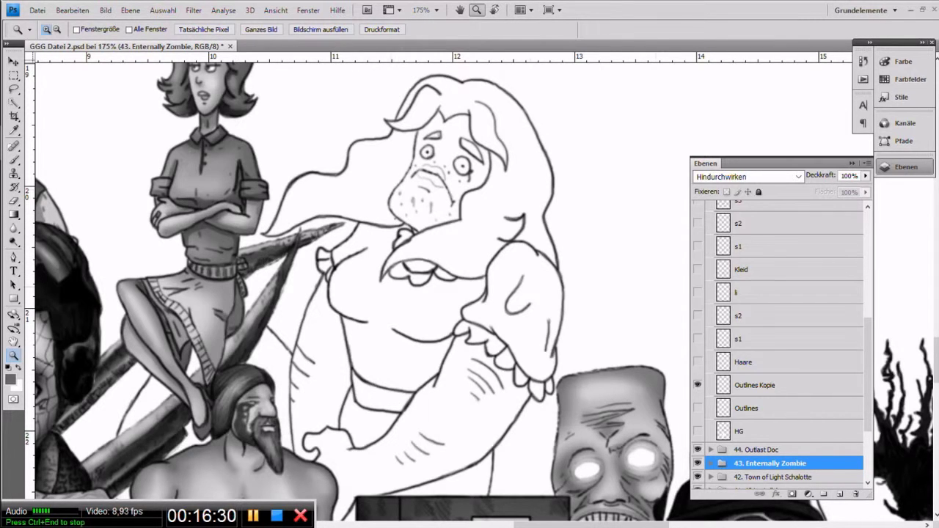
{"action": "left_click", "coordinate": [698, 363]}
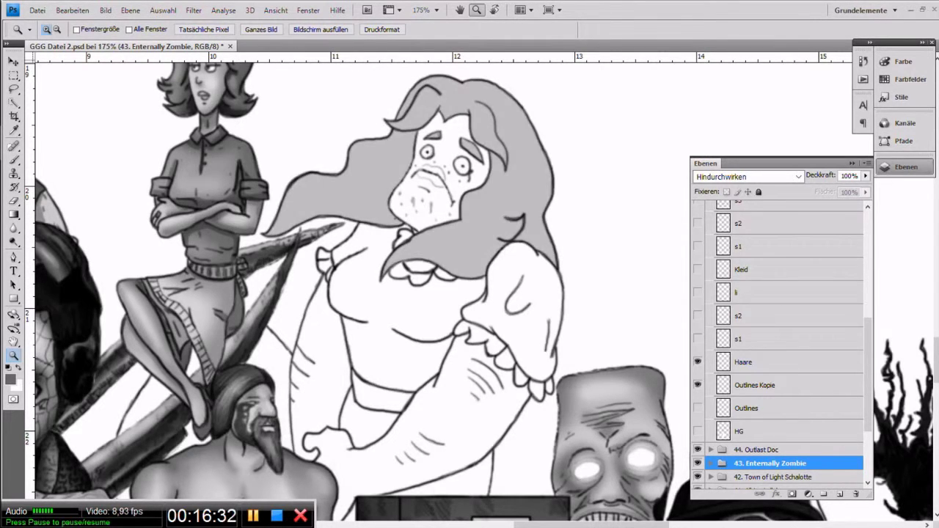
Show the s1, s2 and li shading layers of the bearded figure's hair.
{"action": "left_click", "coordinate": [697, 339]}
{"action": "left_click", "coordinate": [696, 315]}
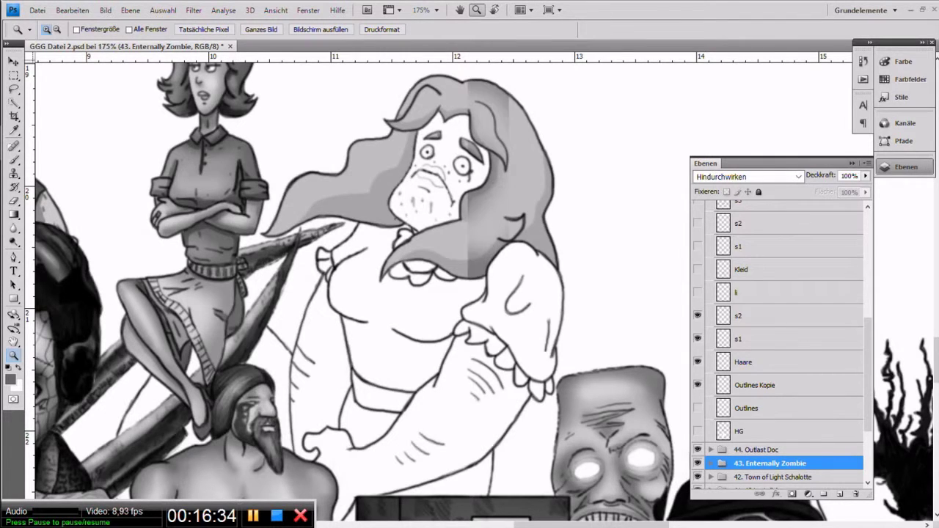
{"action": "left_click", "coordinate": [697, 292]}
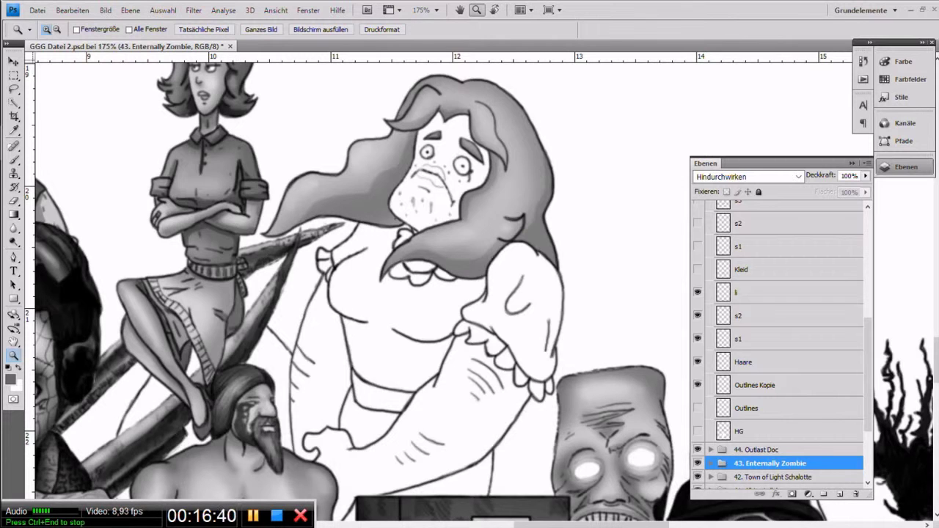
Show the bearded figure's Kleid layer together with the dress's s1, s2, s3 and li layers.
{"action": "left_click", "coordinate": [697, 270]}
{"action": "left_click", "coordinate": [697, 245]}
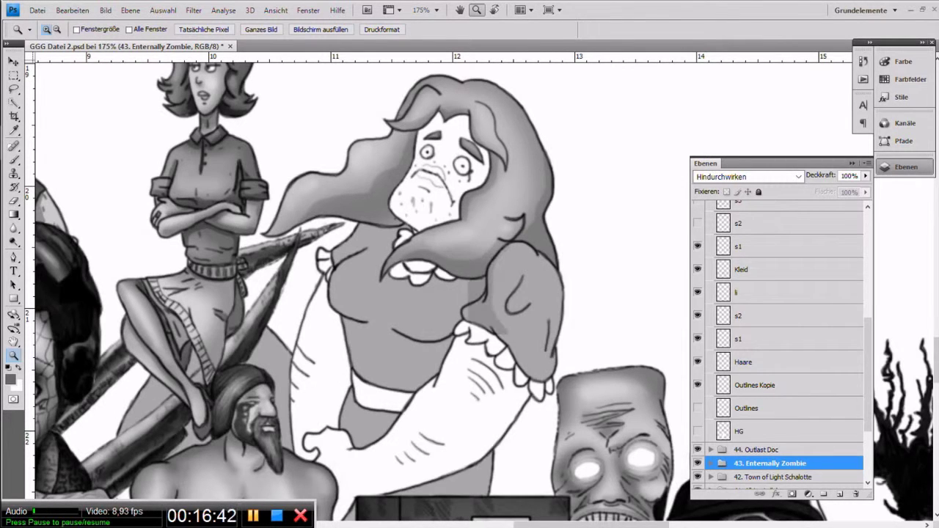
{"action": "left_click", "coordinate": [697, 223]}
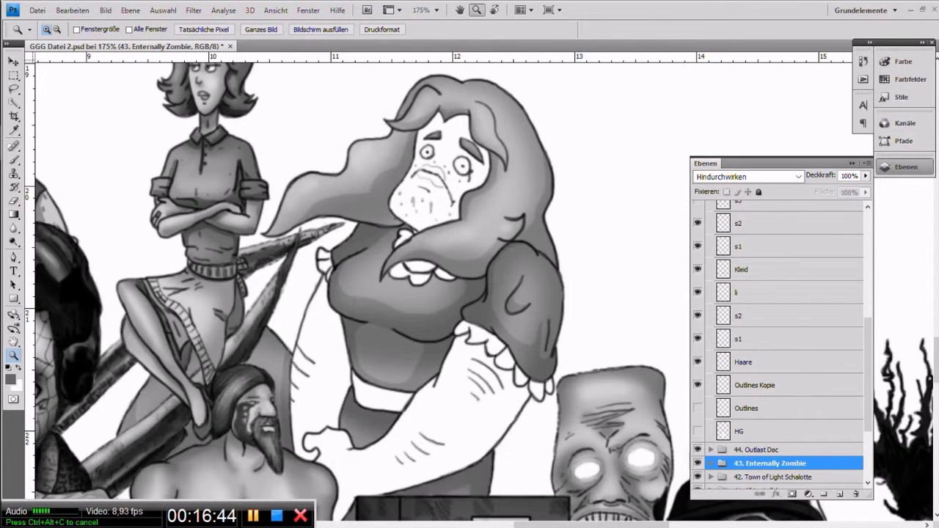
{"action": "scroll", "coordinate": [778, 345], "scroll_direction": "up", "scroll_amount": 5}
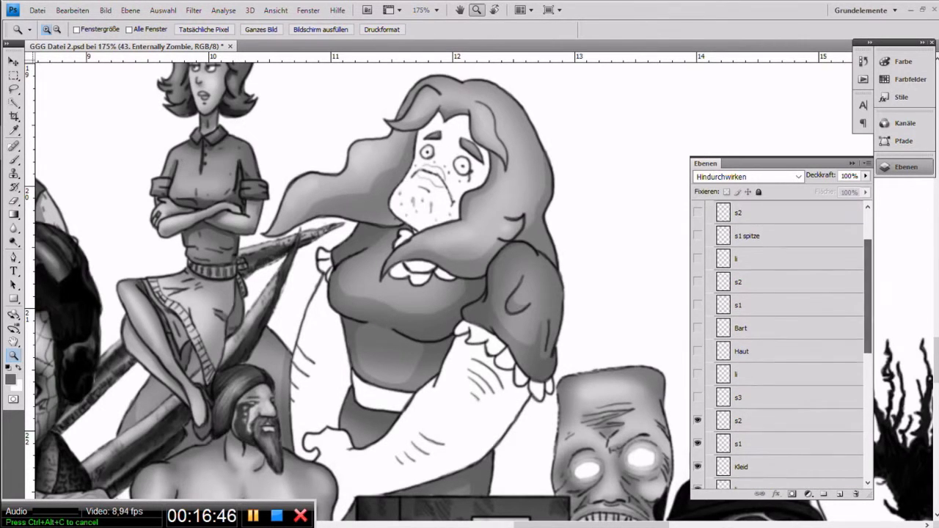
{"action": "left_click", "coordinate": [697, 398]}
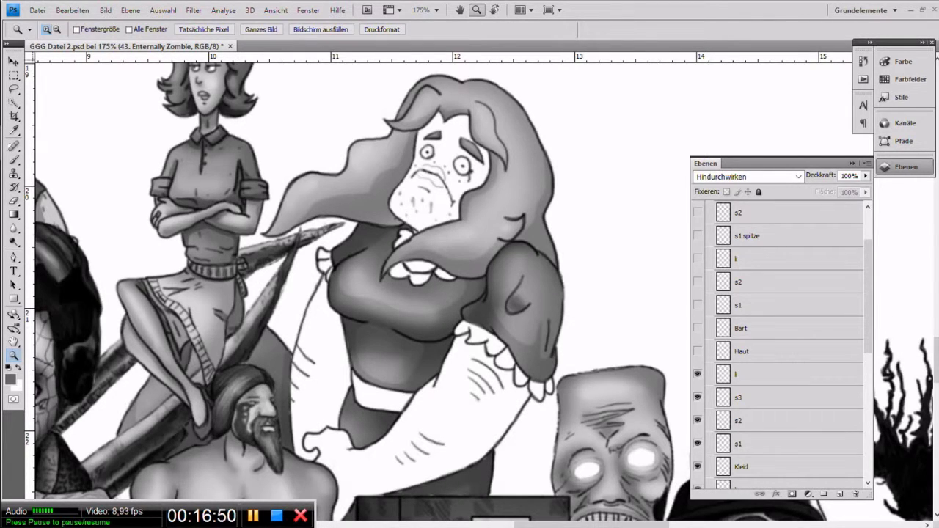
Show the bearded figure's Haut and Bart layers along with the s1, s2 and li layers above them.
{"action": "left_click", "coordinate": [698, 352]}
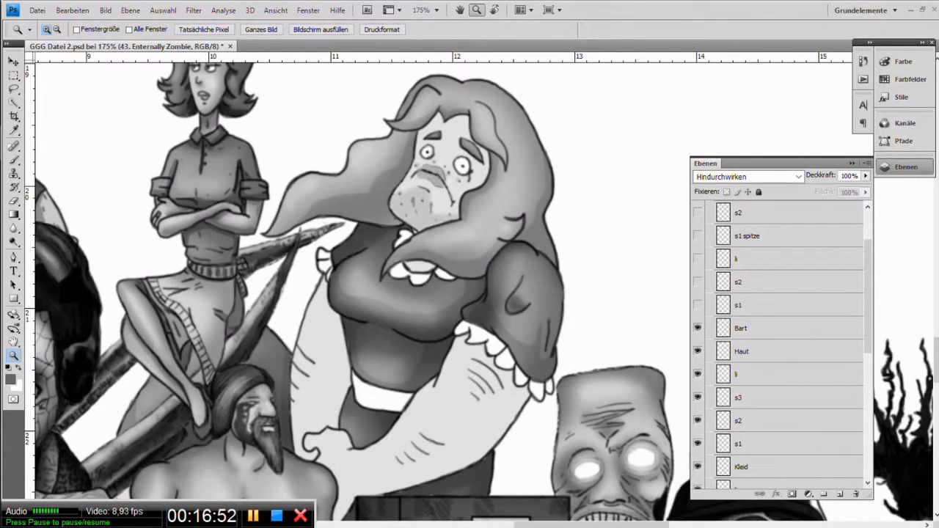
{"action": "left_click", "coordinate": [698, 282]}
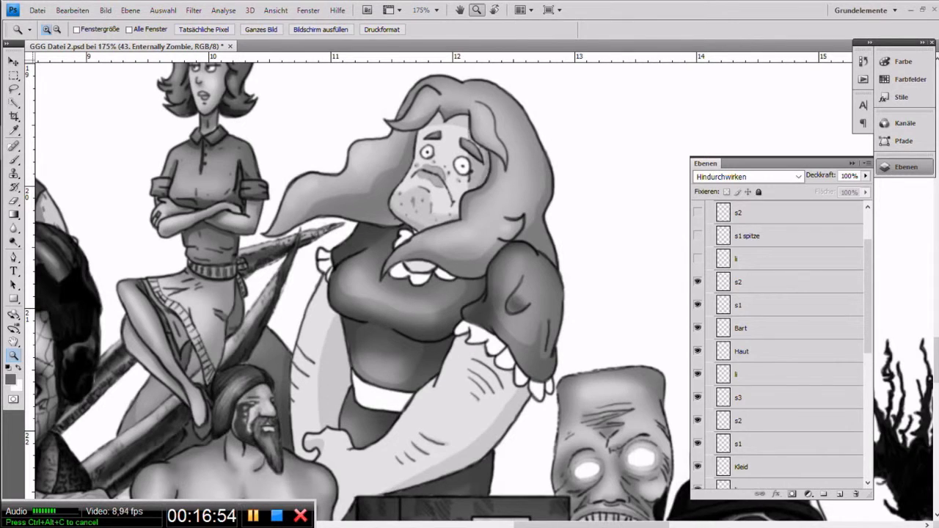
{"action": "left_click", "coordinate": [698, 259]}
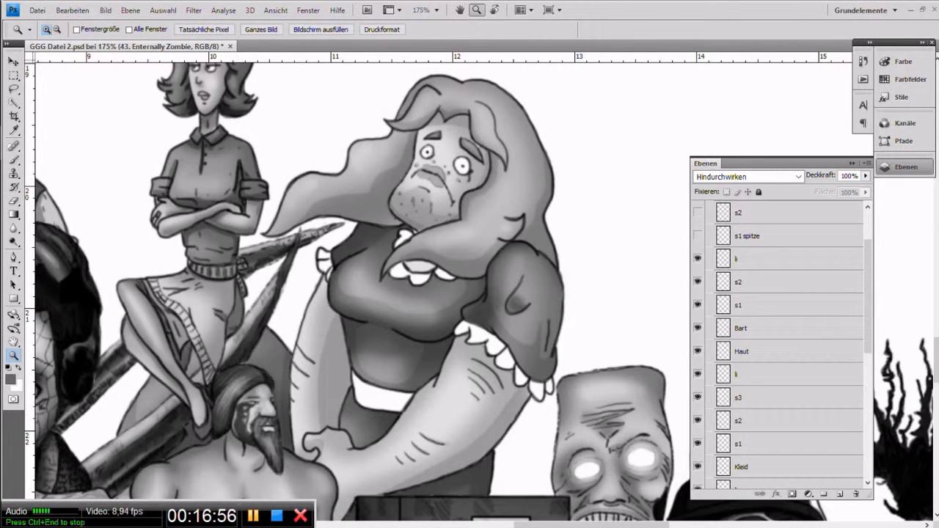
Show the s1 spitze layer and the topmost s2 layer, and collapse the 45. Lotti group.
{"action": "left_click", "coordinate": [698, 235]}
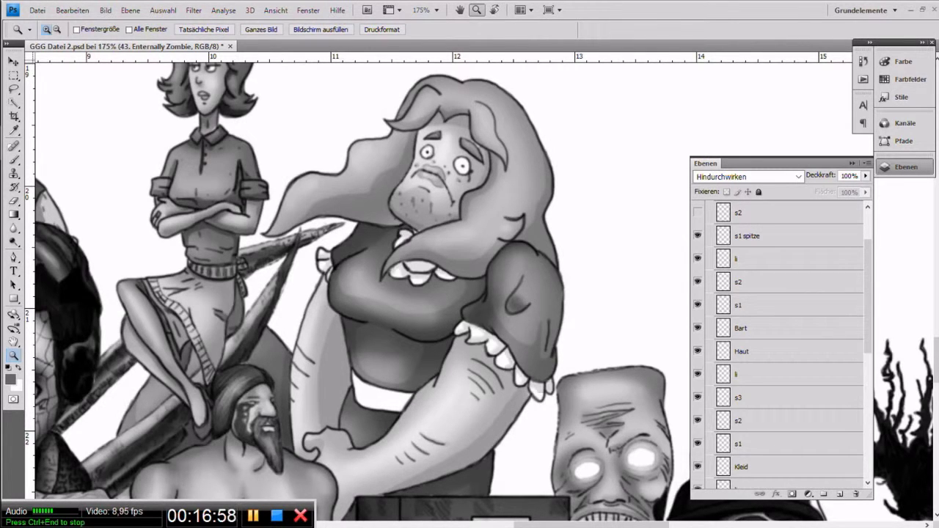
{"action": "scroll", "coordinate": [778, 345], "scroll_direction": "up", "scroll_amount": 3}
{"action": "left_click", "coordinate": [697, 280]}
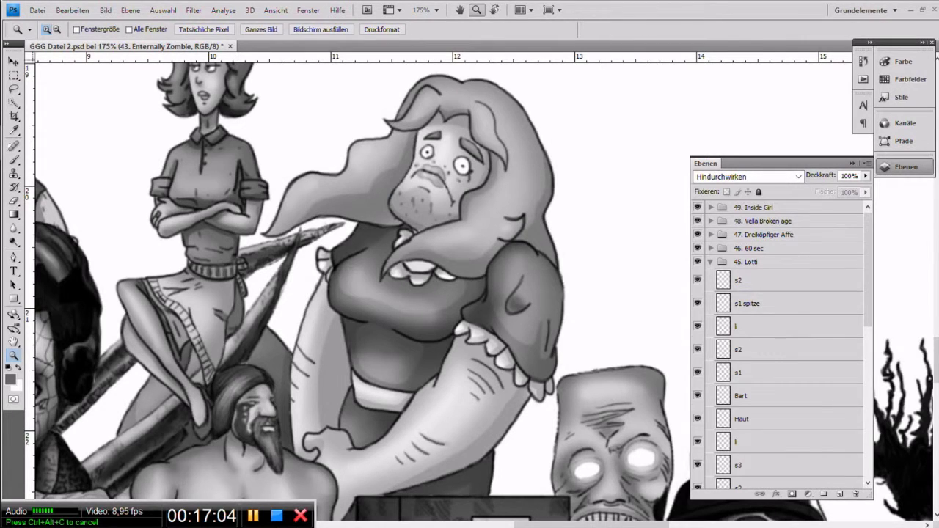
{"action": "left_click", "coordinate": [710, 262]}
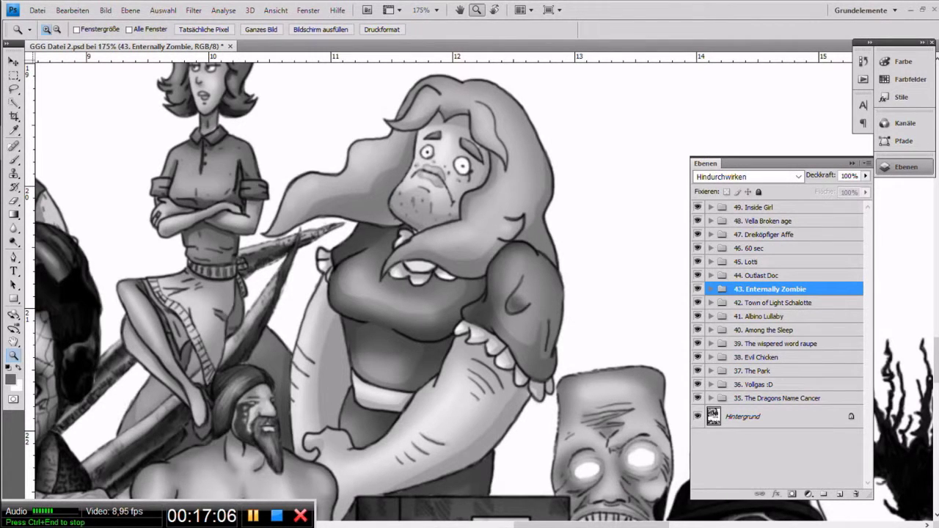
Expand the 46. 60 sec group and find its four family figures on the poster, viewed at 100%.
{"action": "left_click", "coordinate": [710, 248]}
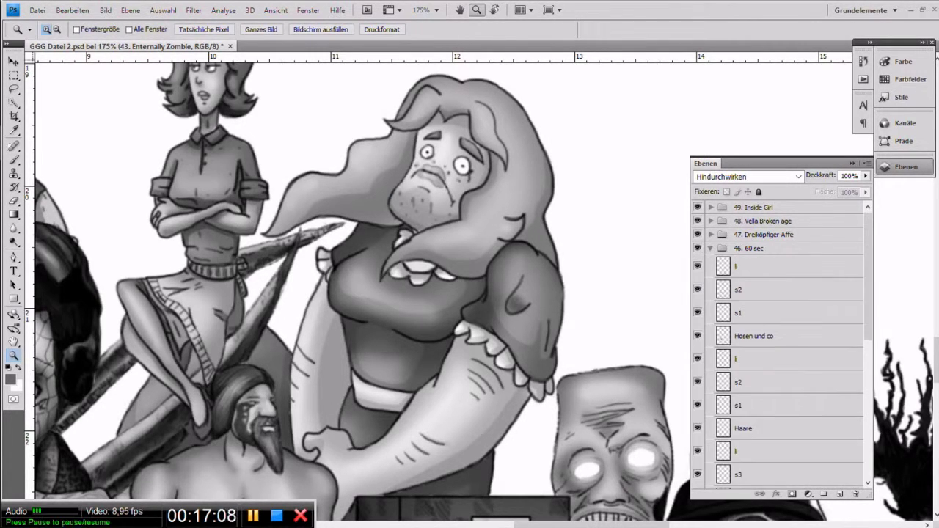
{"action": "left_click_drag", "start_coordinate": [308, 256], "coordinate": [651, 295]}
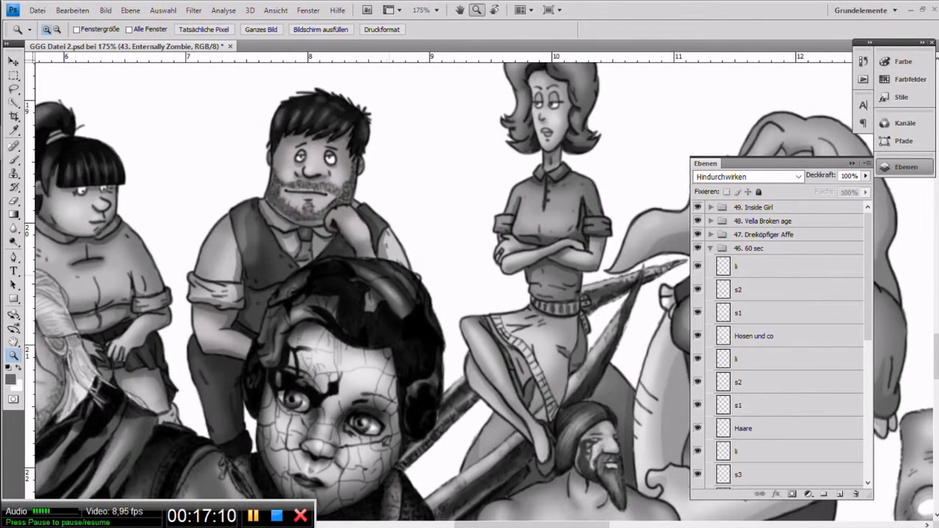
{"action": "left_click", "coordinate": [389, 277], "text": "alt"}
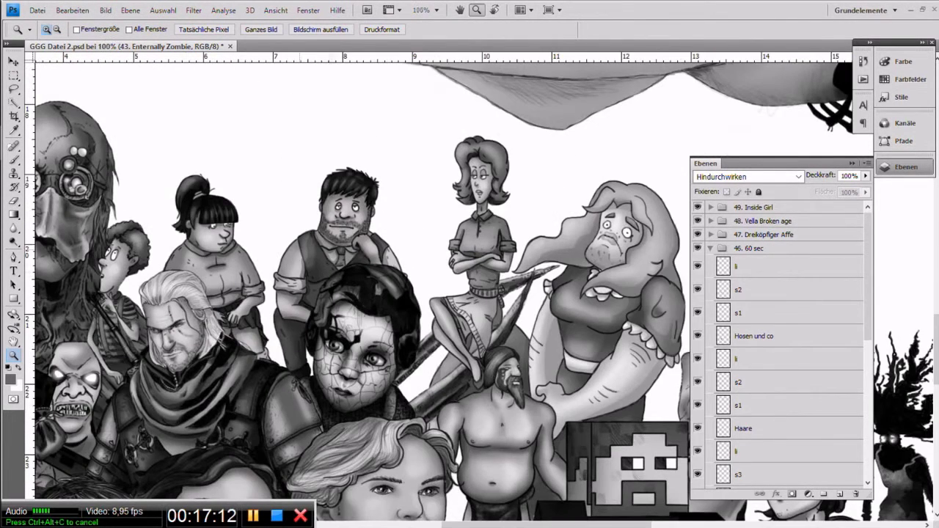
{"action": "left_click_drag", "start_coordinate": [298, 294], "coordinate": [334, 299]}
{"action": "scroll", "coordinate": [441, 293], "scroll_direction": "left", "scroll_amount": 3}
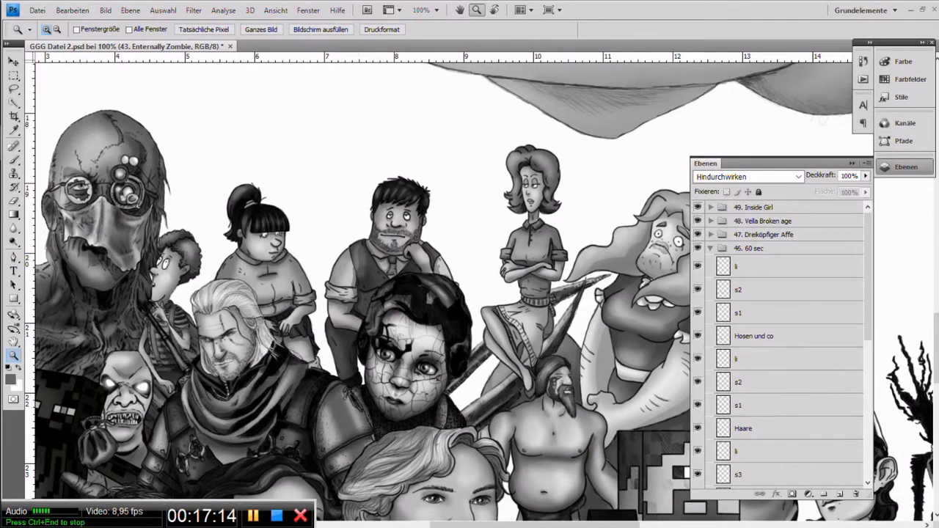
Hide the four family figures' color and shading layers from the topmost li down to Haut, leaving their outlines.
{"action": "left_click_drag", "start_coordinate": [868, 253], "coordinate": [868, 275]}
{"action": "left_click_drag", "start_coordinate": [697, 215], "coordinate": [697, 458]}
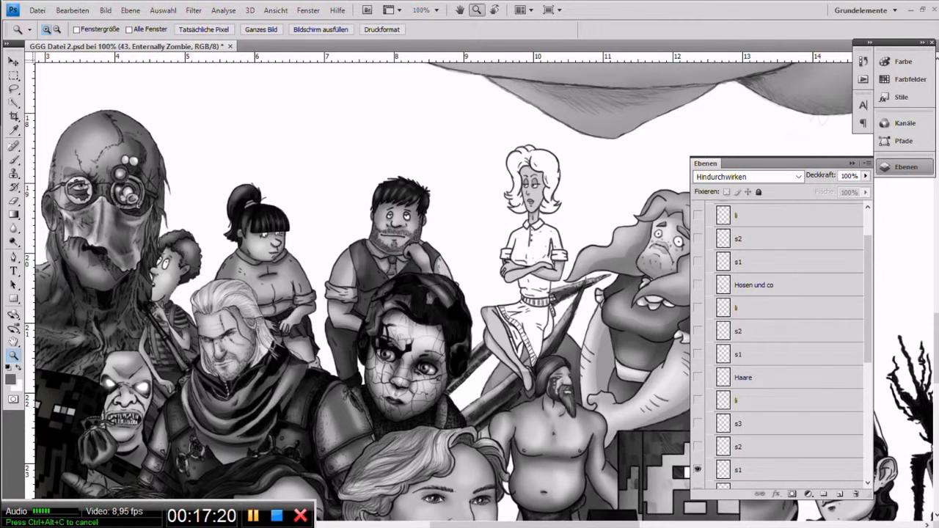
{"action": "scroll", "coordinate": [778, 345], "scroll_direction": "down", "scroll_amount": 10}
{"action": "left_click_drag", "start_coordinate": [698, 290], "coordinate": [698, 314]}
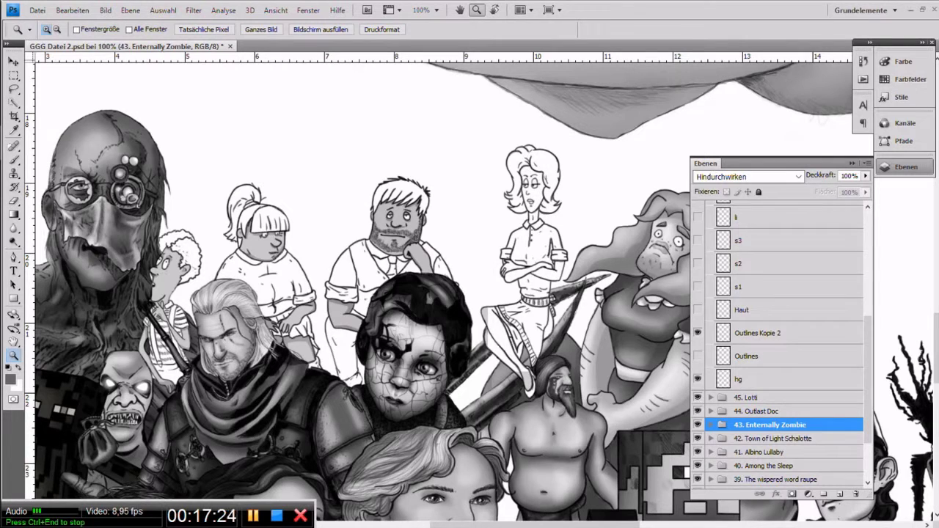
Show the family's Haut layer with its s1, s2, s3 and li layers, plus the Haare layer.
{"action": "left_click", "coordinate": [698, 309]}
{"action": "left_click_drag", "start_coordinate": [697, 287], "coordinate": [698, 264]}
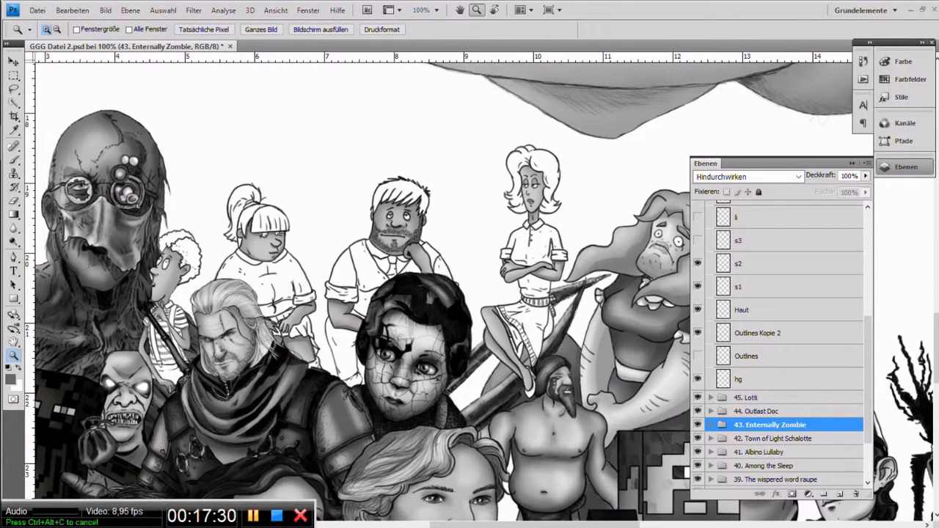
{"action": "scroll", "coordinate": [777, 344], "scroll_direction": "up", "scroll_amount": 7}
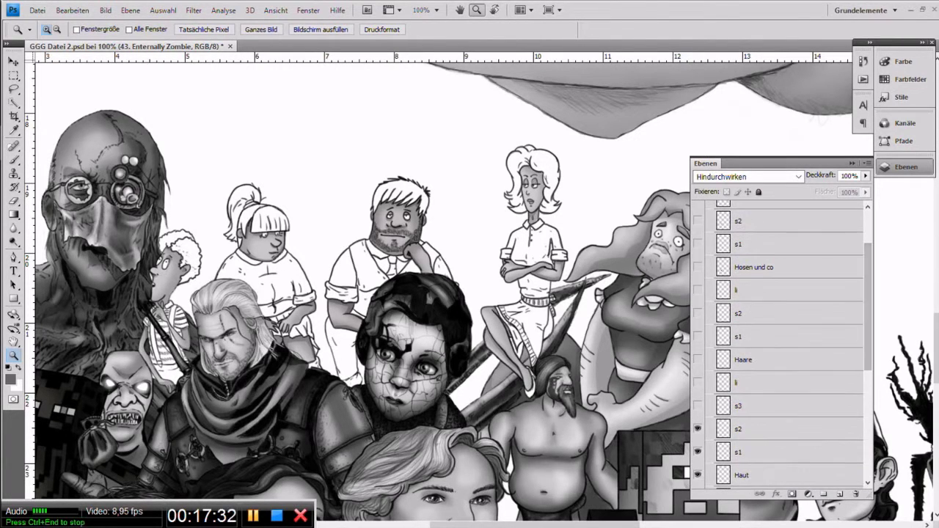
{"action": "left_click_drag", "start_coordinate": [698, 382], "coordinate": [698, 359]}
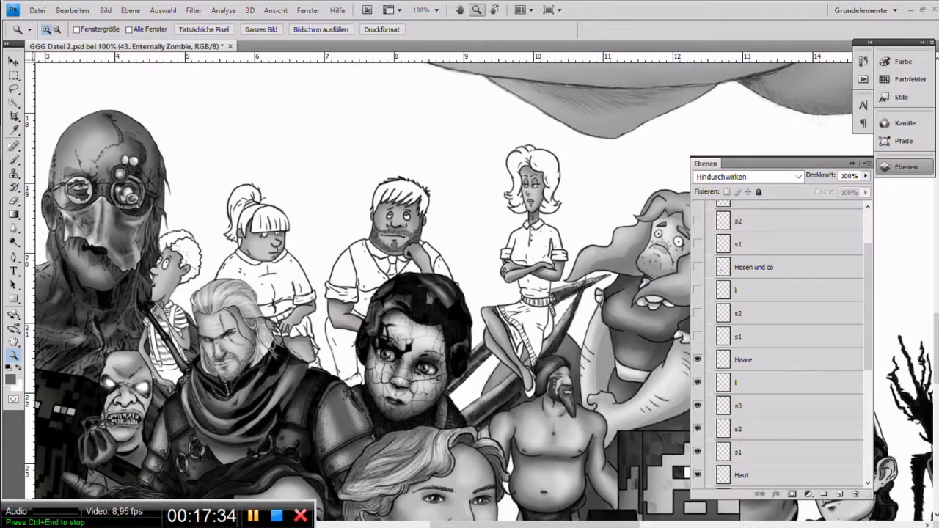
Show the s1, s2 and li shading layers of the family's hair.
{"action": "left_click", "coordinate": [697, 336]}
{"action": "left_click", "coordinate": [697, 313]}
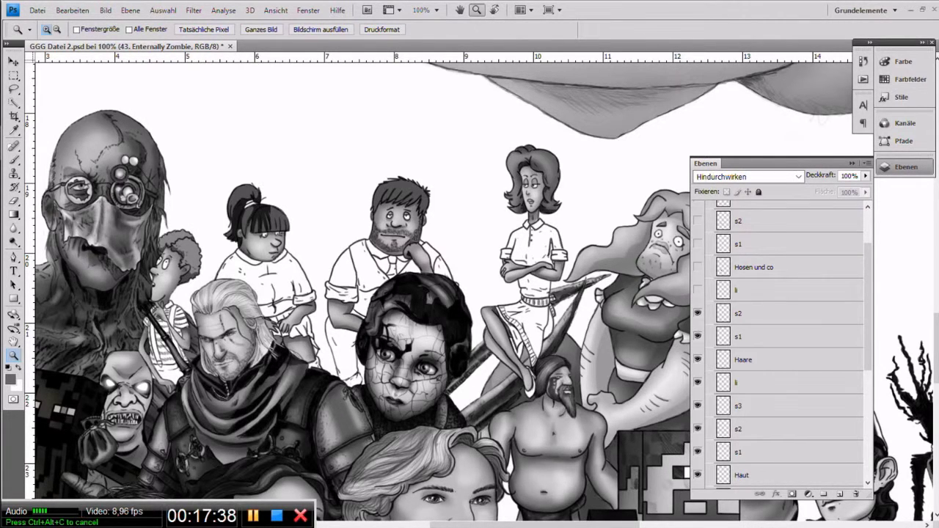
{"action": "left_click", "coordinate": [697, 289]}
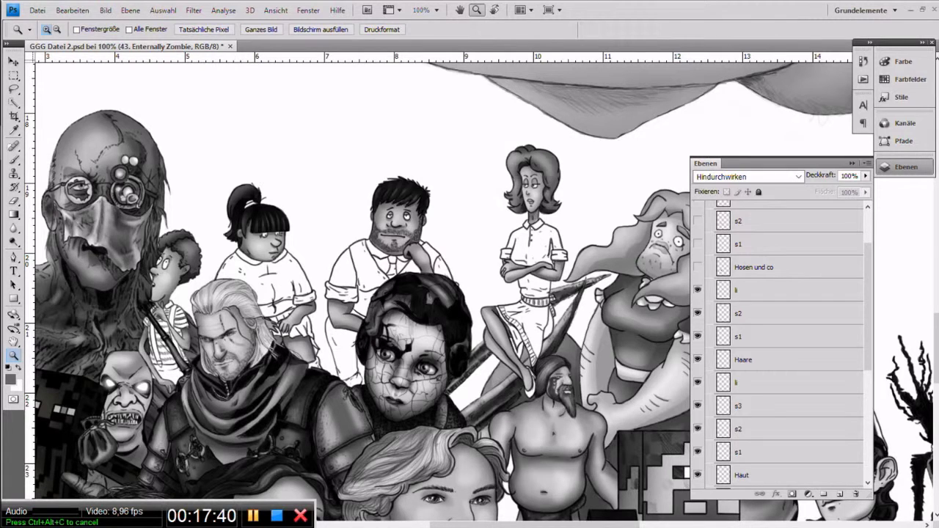
Show the Hosen und co layer with its s1, s2 and li layers, and collapse the 46. 60 sec group.
{"action": "left_click", "coordinate": [698, 243]}
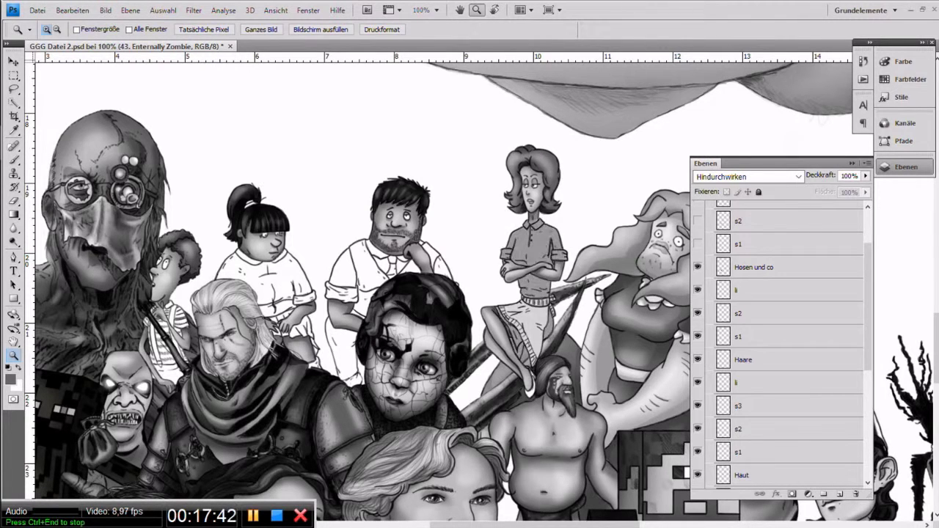
{"action": "left_click", "coordinate": [697, 220]}
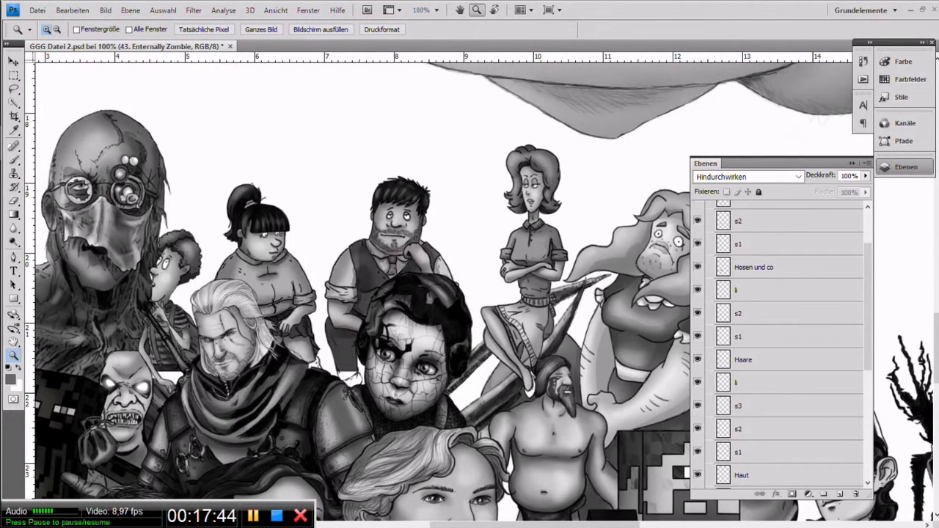
{"action": "scroll", "coordinate": [778, 345], "scroll_direction": "up", "scroll_amount": 3}
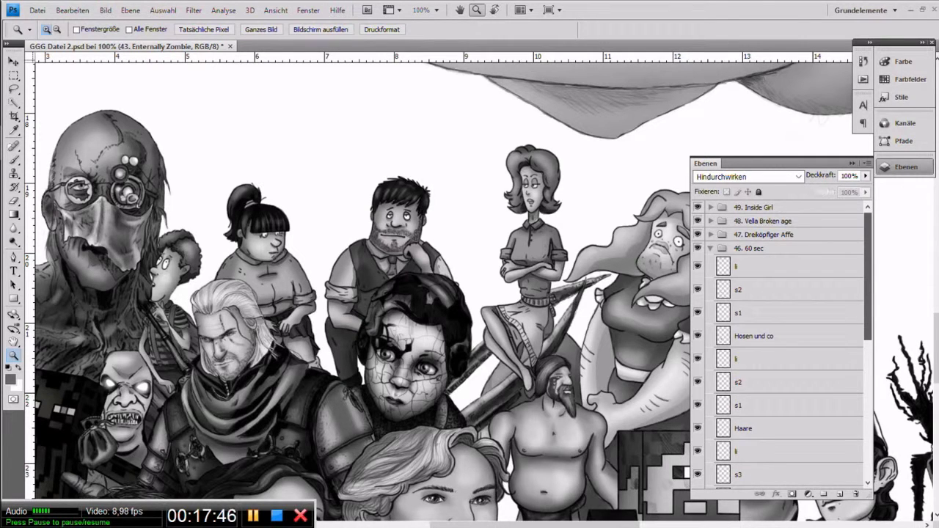
{"action": "left_click", "coordinate": [698, 266]}
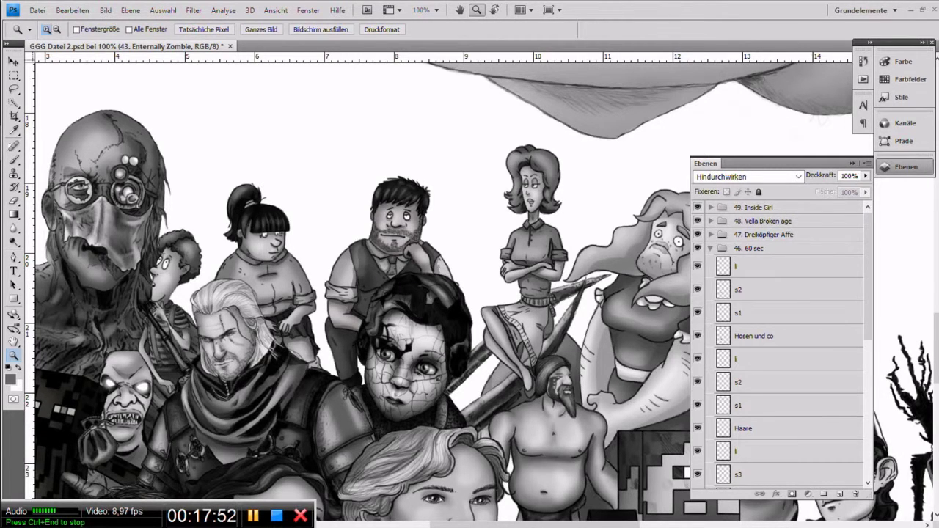
{"action": "left_click", "coordinate": [710, 249]}
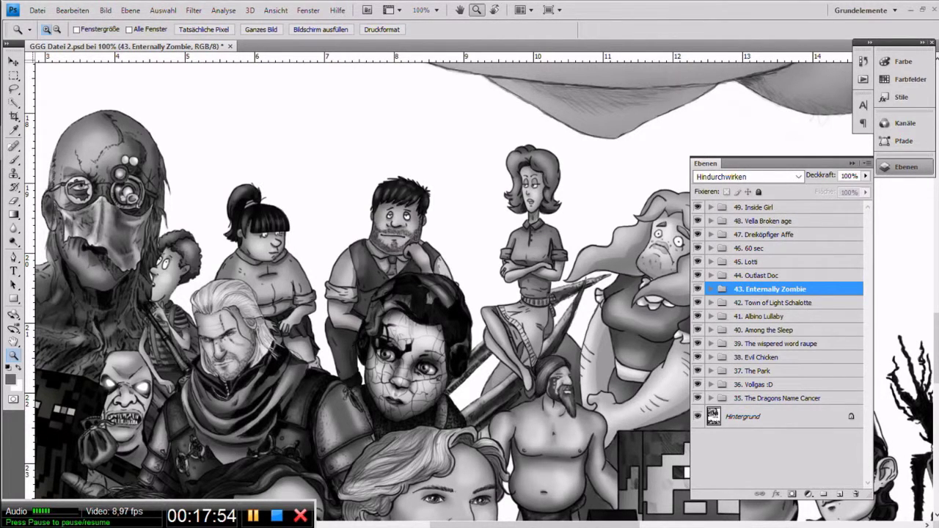
Expand the 47. Dreiköpfiger Affe group, examine the pixelated three-headed monkey beside the middle G, and collapse the group.
{"action": "left_click", "coordinate": [710, 234]}
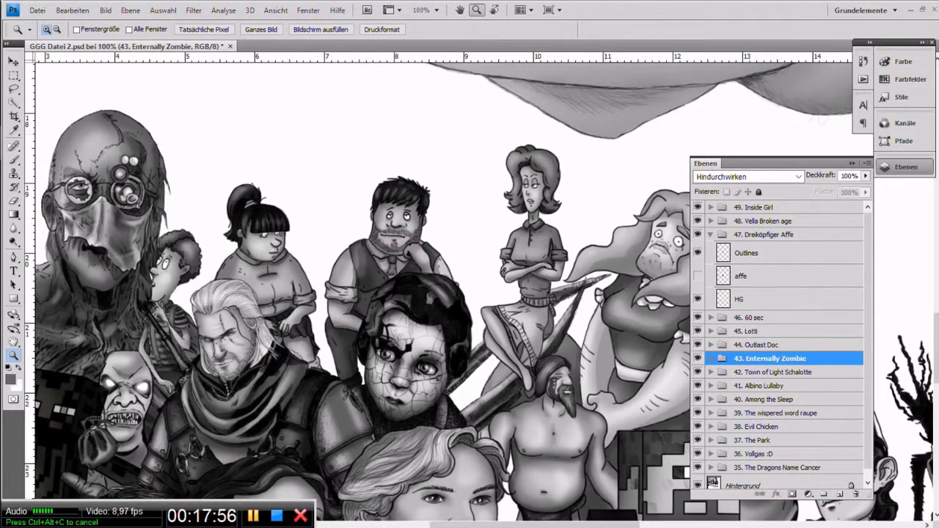
{"action": "scroll", "coordinate": [367, 293], "scroll_direction": "up", "scroll_amount": 8}
{"action": "left_click_drag", "start_coordinate": [366, 257], "coordinate": [377, 328]}
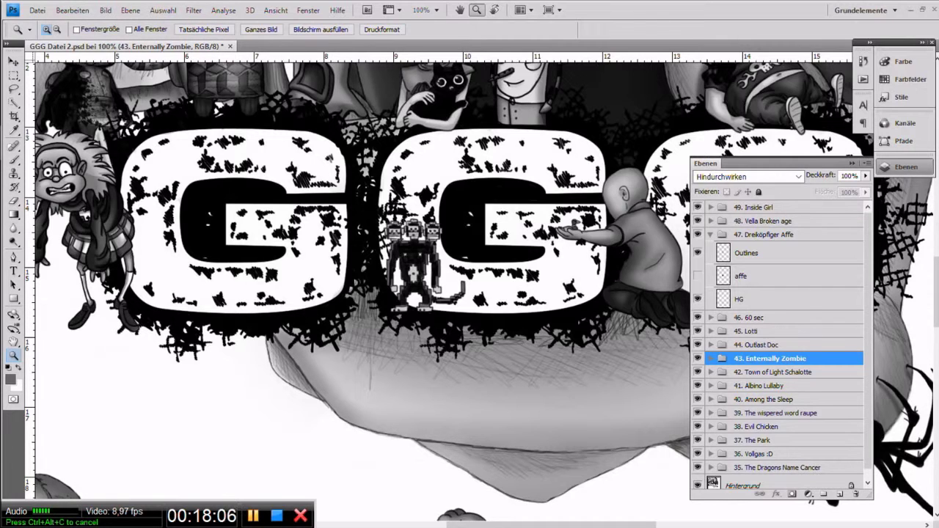
{"action": "left_click", "coordinate": [710, 235]}
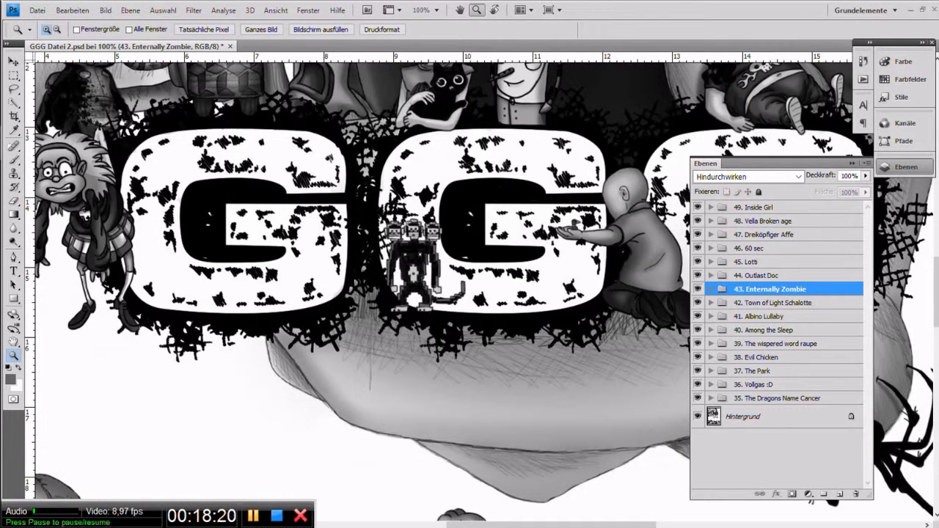
Expand the 48. Vella Broken age group and find the girl riding the large bird in front of the hand.
{"action": "left_click", "coordinate": [710, 221]}
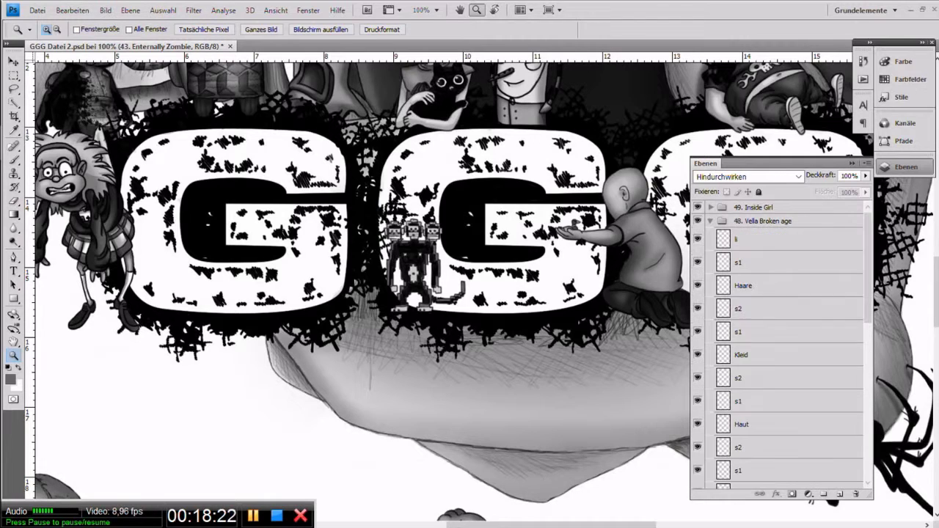
{"action": "left_click_drag", "start_coordinate": [411, 176], "coordinate": [476, 440]}
{"action": "left_click_drag", "start_coordinate": [367, 147], "coordinate": [449, 406]}
{"action": "scroll", "coordinate": [359, 279], "scroll_direction": "up", "scroll_amount": 5}
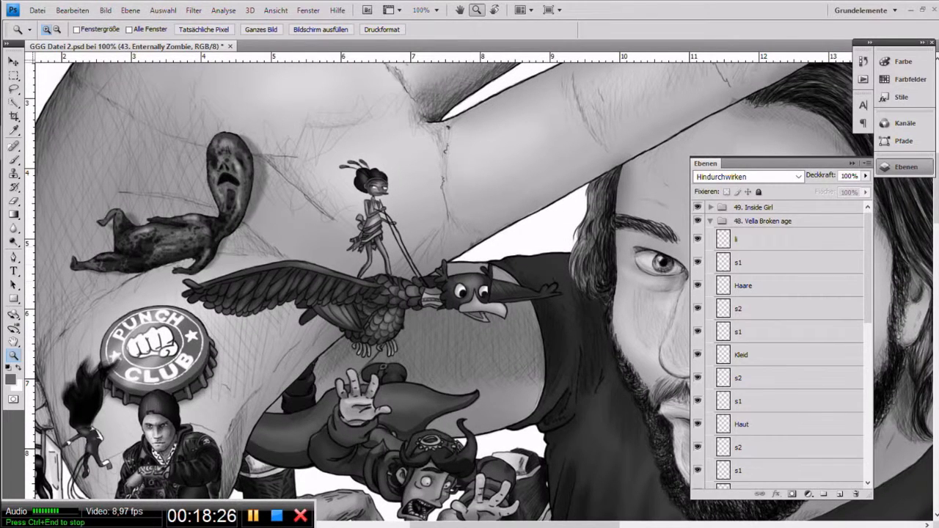
Hide all colour and shading layers in the 48. Vella Broken age group, keeping only the Outline and HG layers visible.
{"action": "left_click_drag", "start_coordinate": [697, 239], "coordinate": [697, 447]}
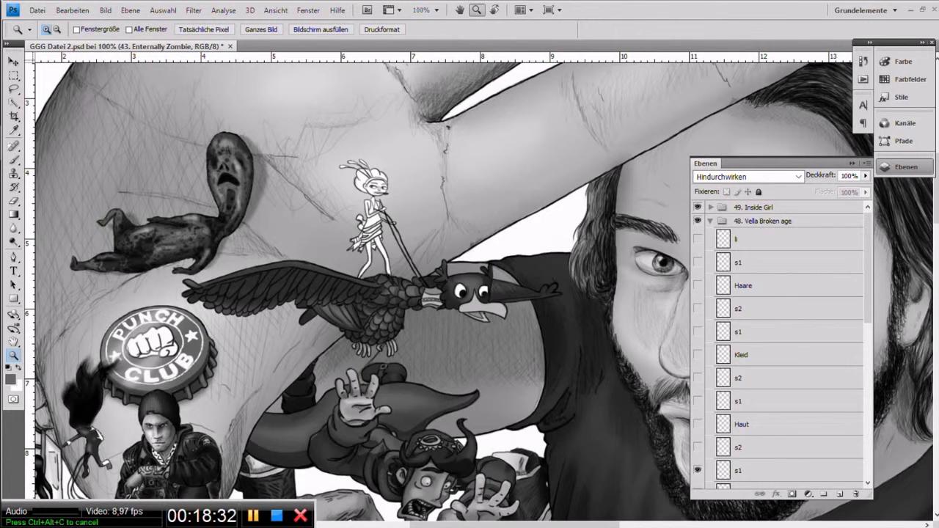
{"action": "left_click_drag", "start_coordinate": [868, 267], "coordinate": [868, 292]}
{"action": "scroll", "coordinate": [781, 344], "scroll_direction": "down", "scroll_amount": 7}
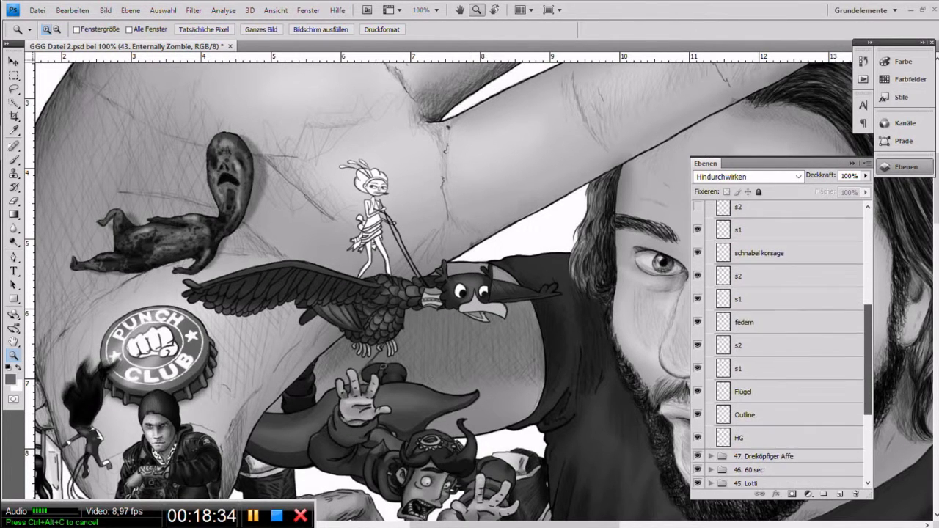
{"action": "left_click_drag", "start_coordinate": [697, 409], "coordinate": [697, 246]}
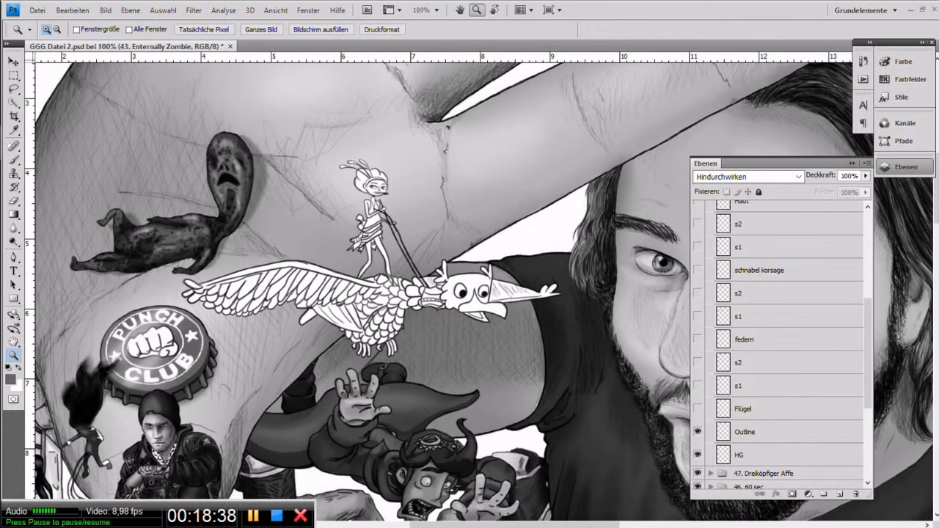
Show the bird's Flügel and federn layers one by one, each with its s1 and s2 shading layers.
{"action": "left_click", "coordinate": [697, 409]}
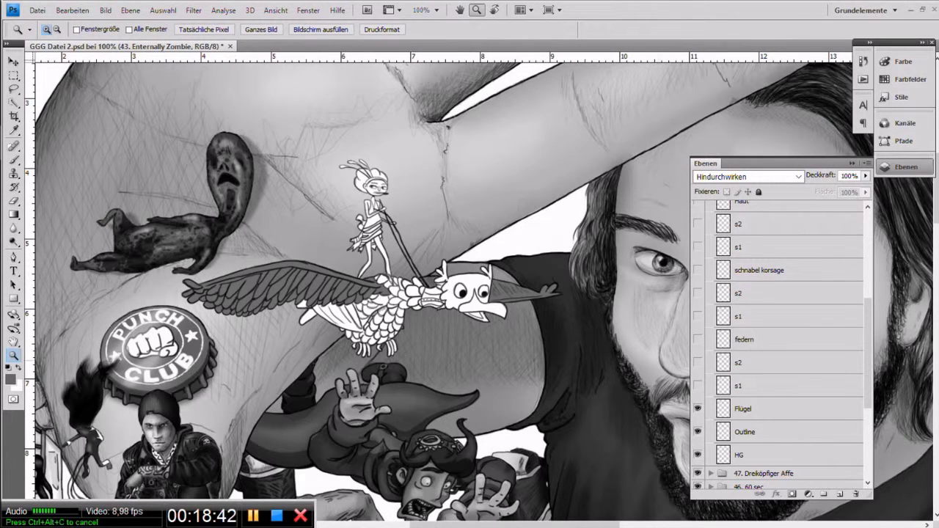
{"action": "left_click", "coordinate": [698, 386]}
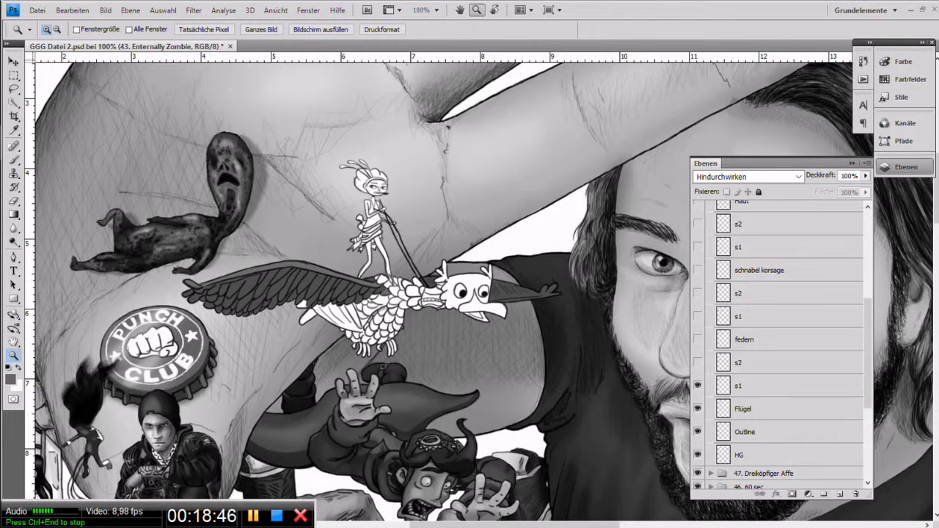
{"action": "left_click", "coordinate": [697, 362]}
{"action": "left_click", "coordinate": [697, 339]}
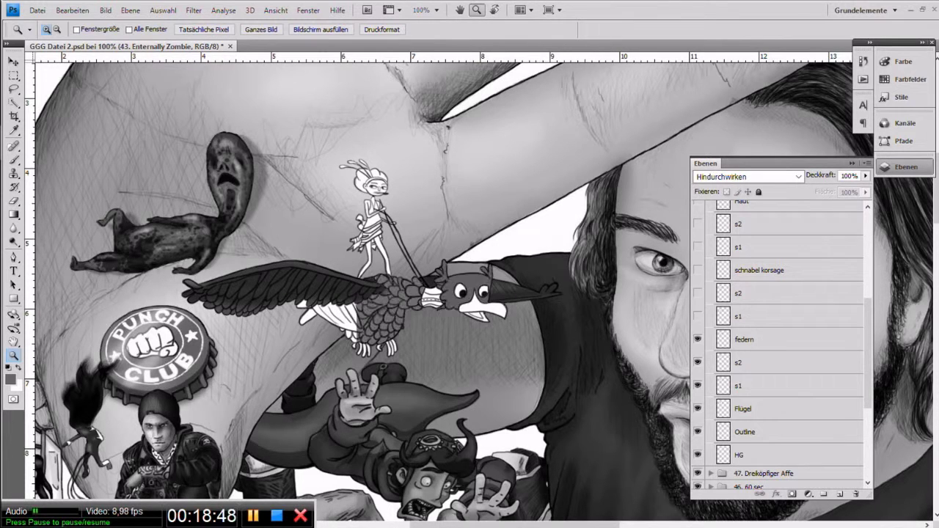
{"action": "left_click", "coordinate": [697, 316]}
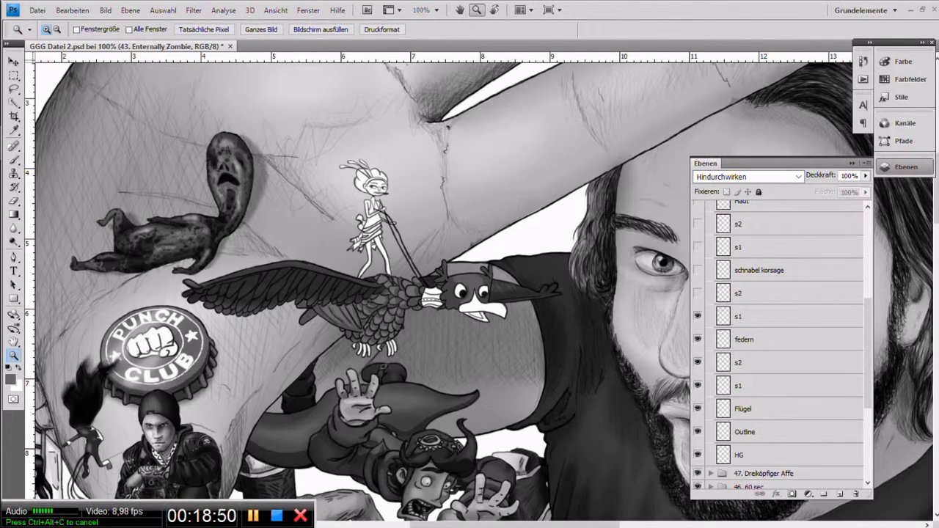
{"action": "left_click", "coordinate": [698, 293]}
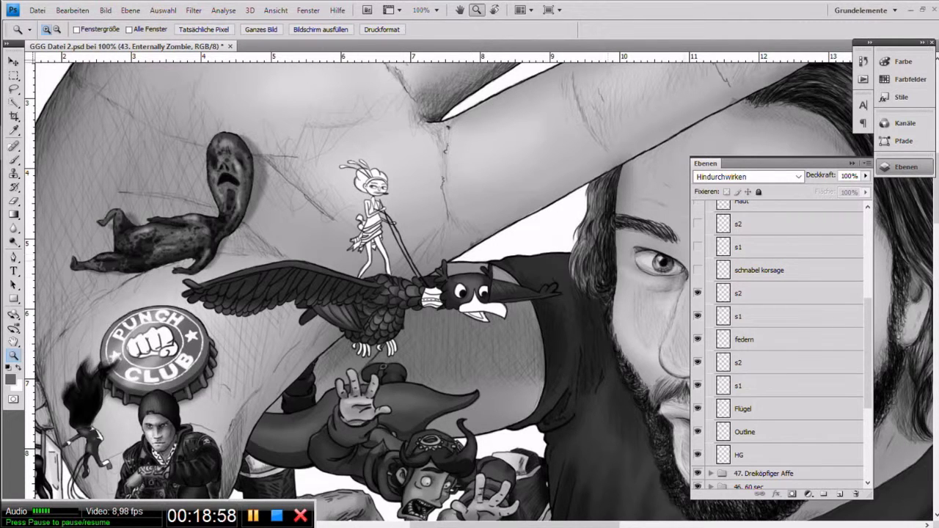
Show the schnabel korsage, Haut and Kleid layers with their shading layers, up to the s1 layer above Kleid.
{"action": "left_click", "coordinate": [697, 270]}
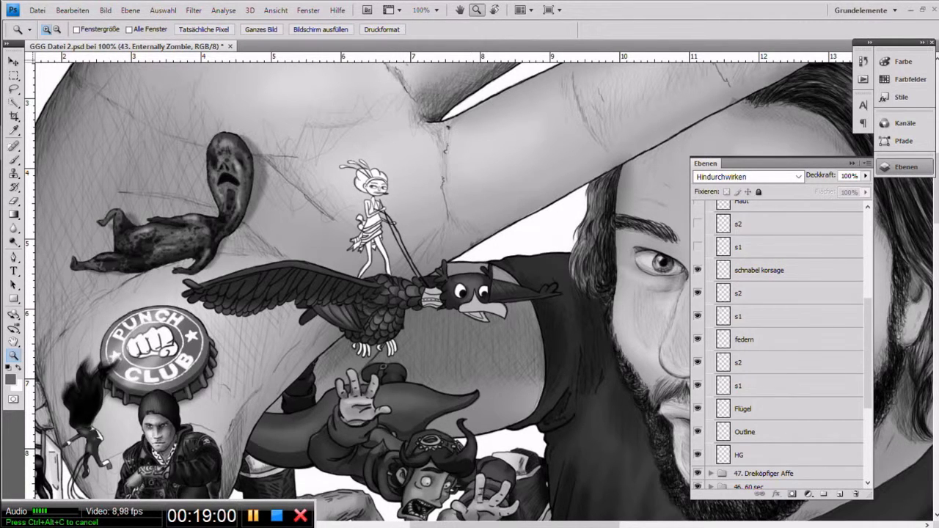
{"action": "left_click", "coordinate": [696, 247]}
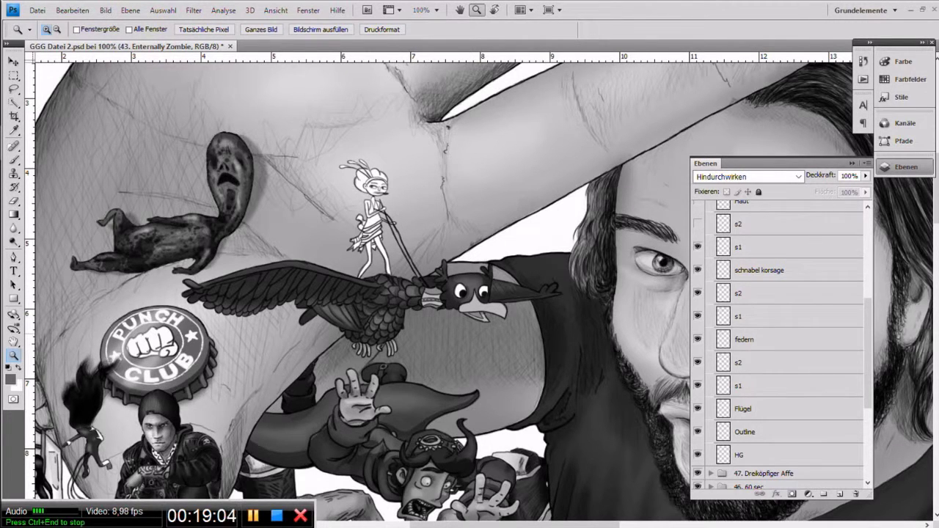
{"action": "scroll", "coordinate": [778, 345], "scroll_direction": "up", "scroll_amount": 5}
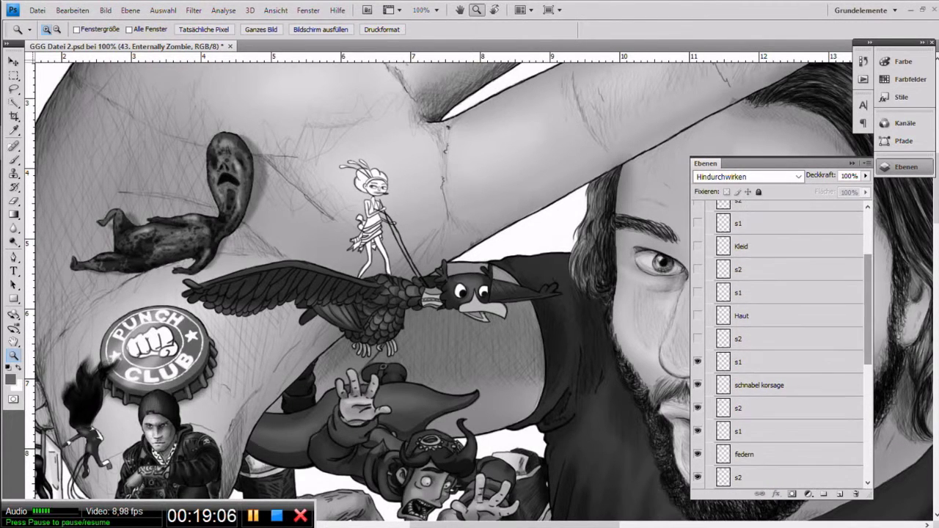
{"action": "left_click", "coordinate": [697, 339]}
{"action": "left_click", "coordinate": [697, 316]}
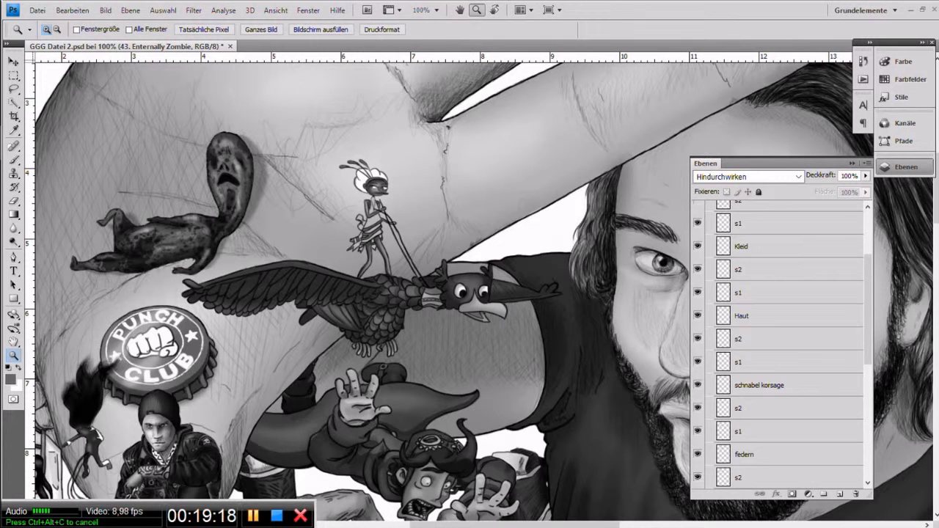
Show the remaining s2, Haare, s1 and li layers, compare the image with and without li, and collapse the 48. Vella Broken age group.
{"action": "left_click_drag", "start_coordinate": [868, 308], "coordinate": [868, 294]}
{"action": "scroll", "coordinate": [778, 344], "scroll_direction": "up", "scroll_amount": 3}
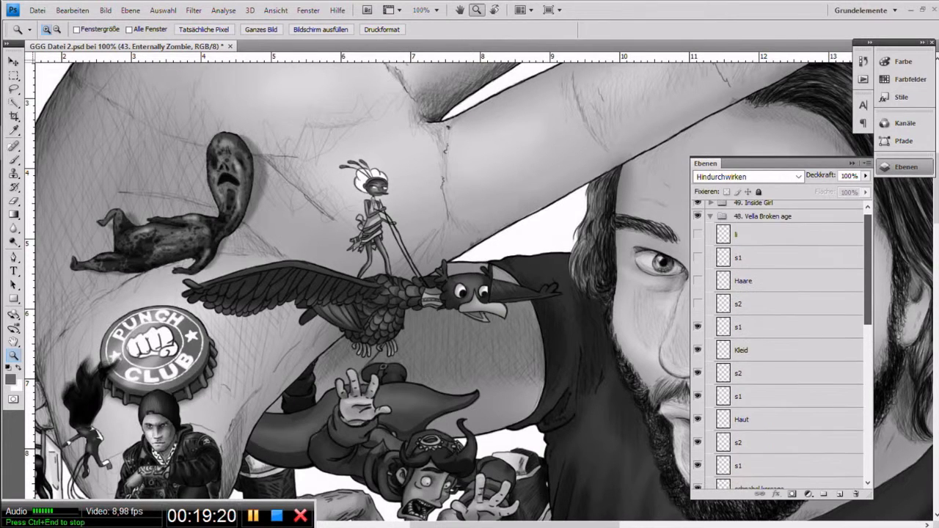
{"action": "scroll", "coordinate": [777, 345], "scroll_direction": "up", "scroll_amount": 1}
{"action": "left_click", "coordinate": [697, 308]}
{"action": "left_click", "coordinate": [697, 286]}
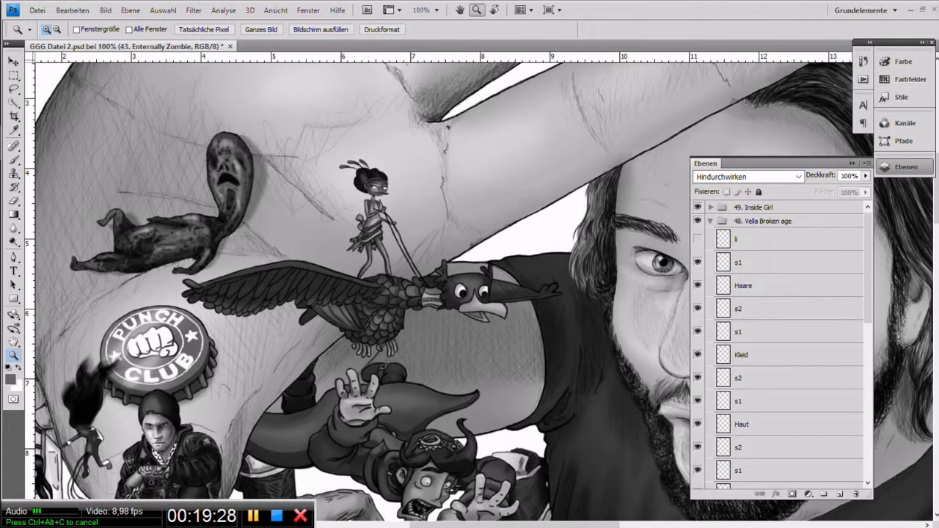
{"action": "left_click", "coordinate": [698, 239]}
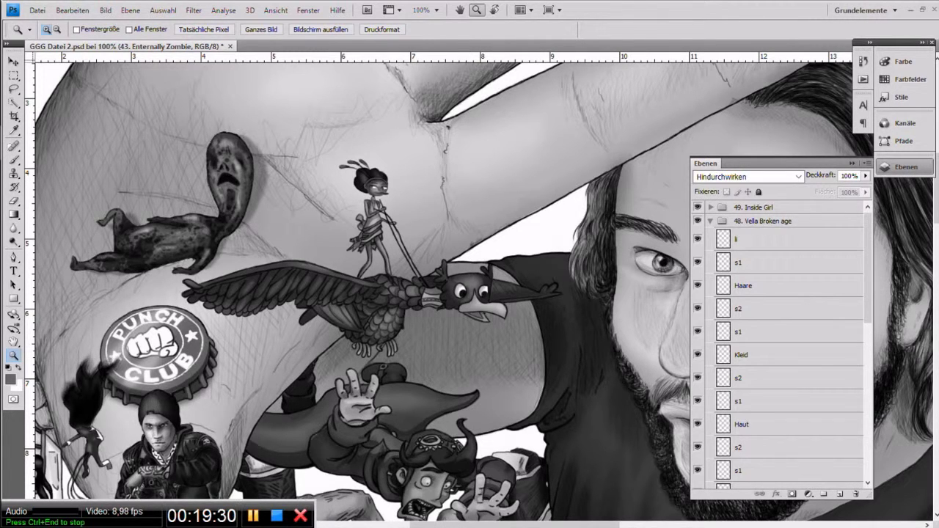
{"action": "left_click", "coordinate": [698, 239]}
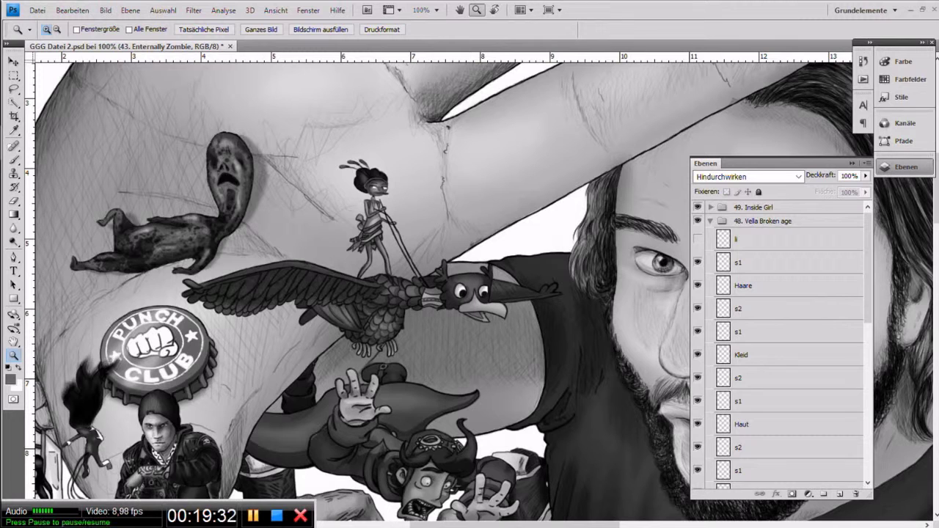
{"action": "left_click", "coordinate": [698, 239]}
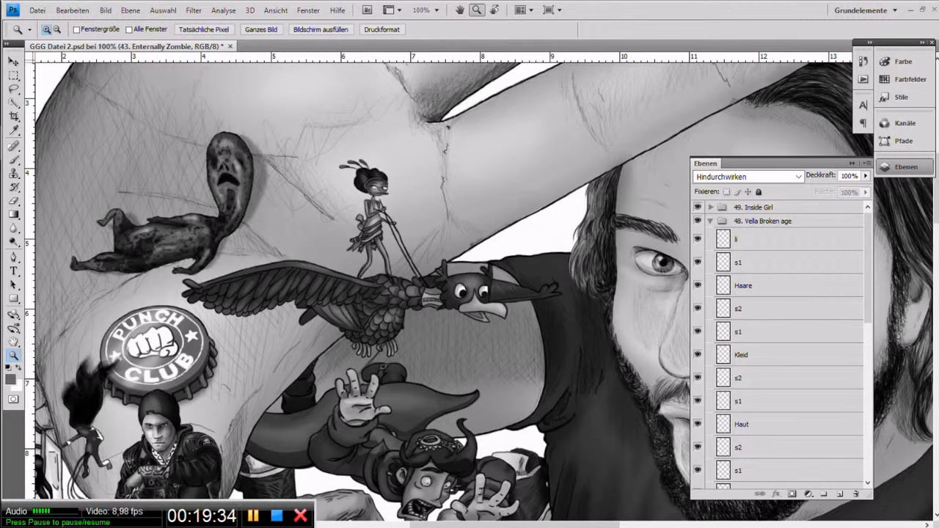
{"action": "left_click", "coordinate": [710, 220]}
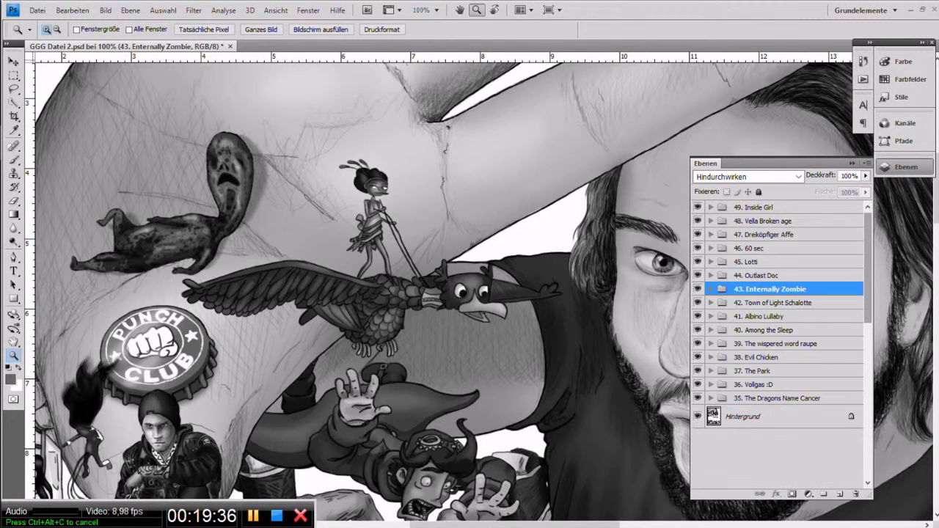
Expand the 49. Inside Girl group and magnify the floating girl beside the man in the beanie to 300%.
{"action": "left_click", "coordinate": [710, 207]}
{"action": "left_click_drag", "start_coordinate": [470, 366], "coordinate": [695, 217]}
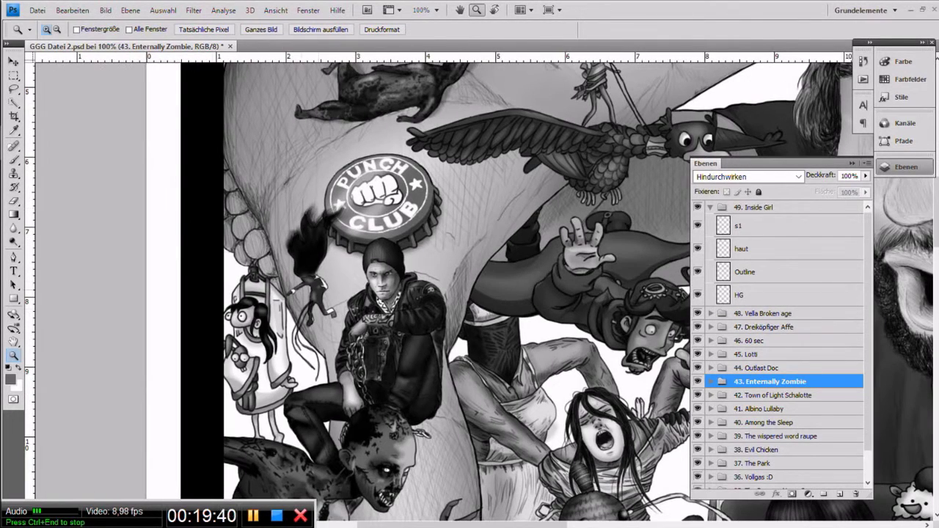
{"action": "left_click", "coordinate": [321, 295]}
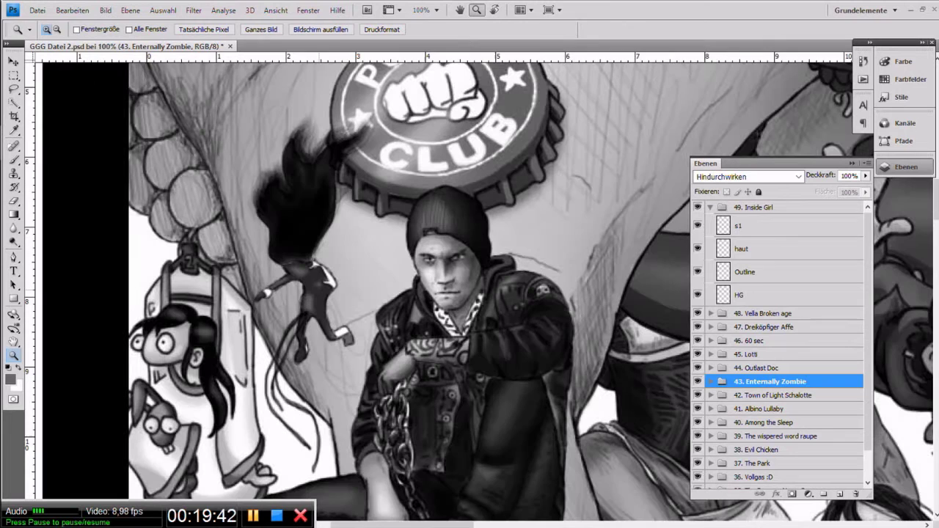
{"action": "left_click", "coordinate": [320, 295]}
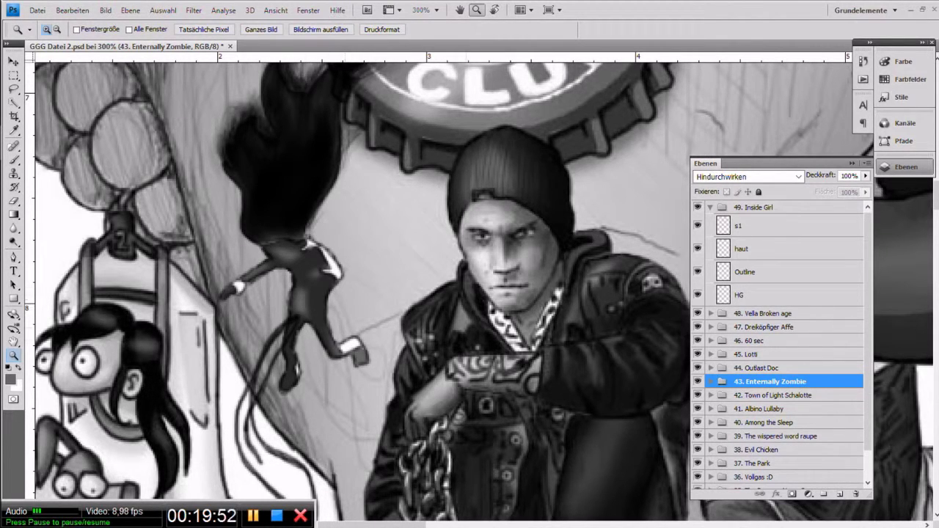
Hide the girl's s1 and haut layers, show haut and s1 again one at a time, and collapse the 49. Inside Girl group.
{"action": "left_click_drag", "start_coordinate": [698, 226], "coordinate": [698, 272]}
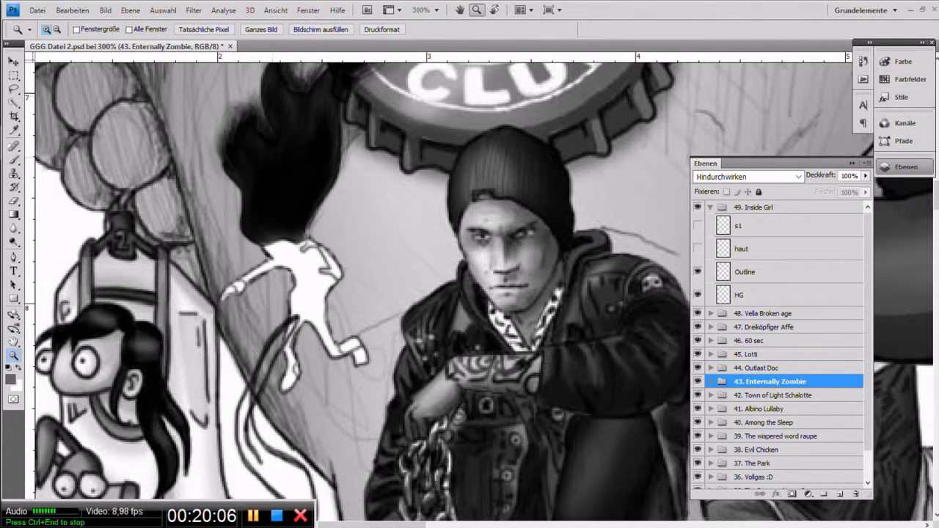
{"action": "scroll", "coordinate": [359, 286], "scroll_direction": "up", "scroll_amount": 5}
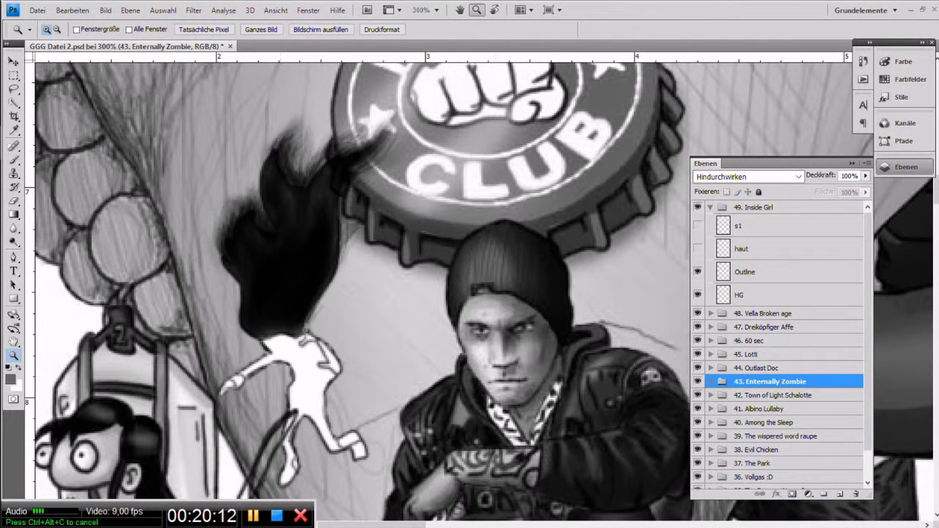
{"action": "left_click", "coordinate": [697, 249]}
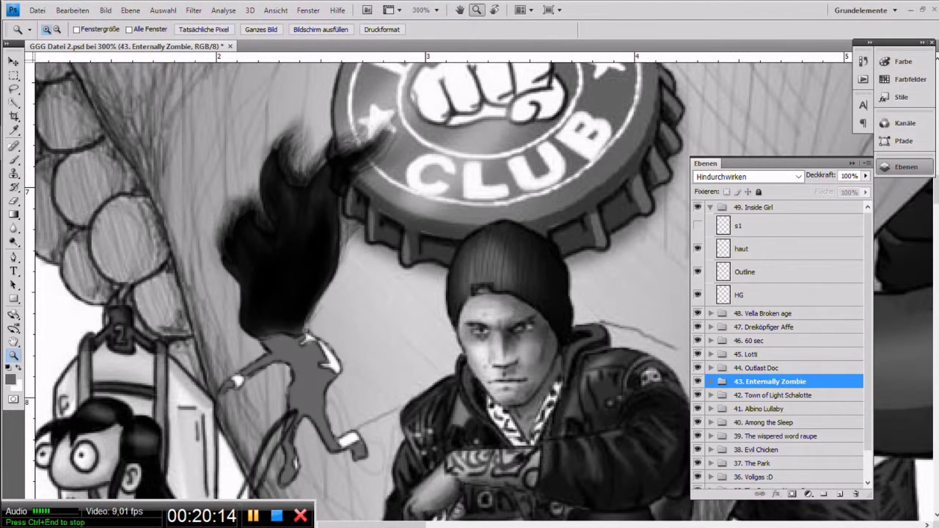
{"action": "left_click", "coordinate": [697, 225]}
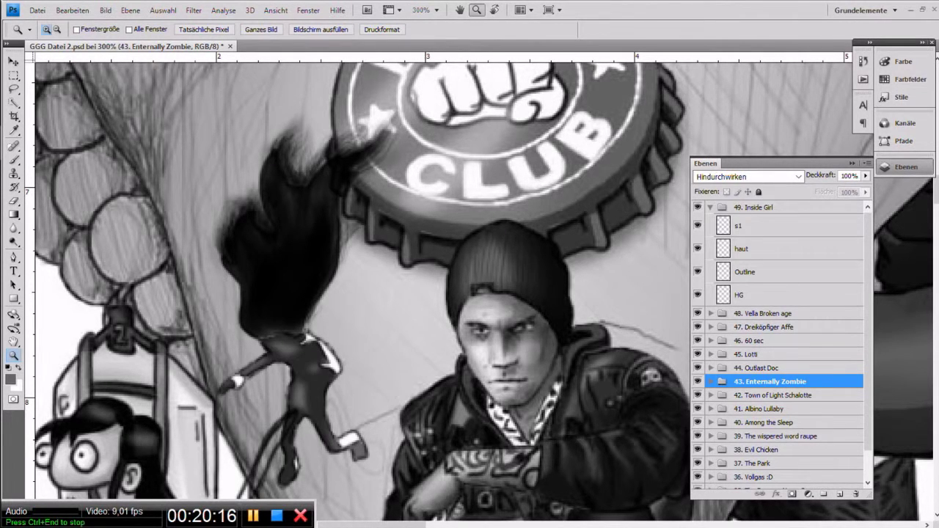
{"action": "left_click_drag", "start_coordinate": [352, 308], "coordinate": [400, 215]}
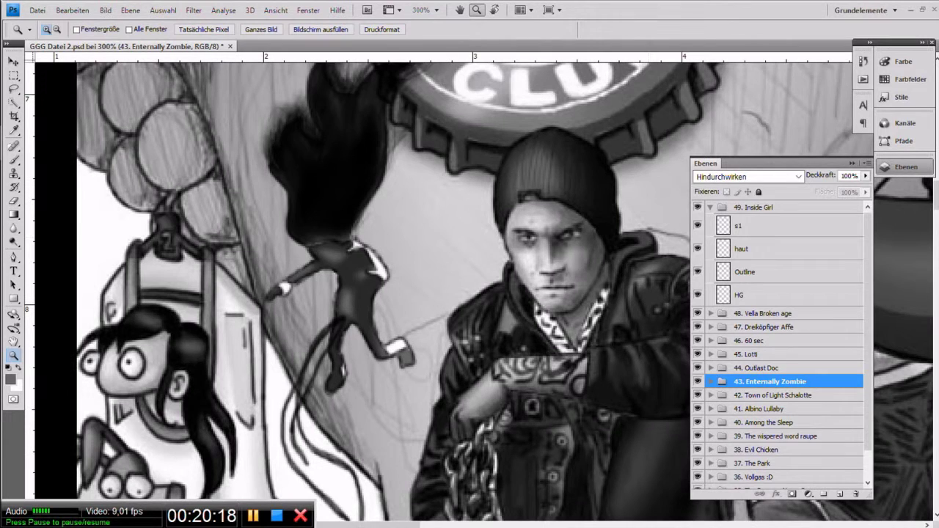
{"action": "left_click", "coordinate": [710, 208]}
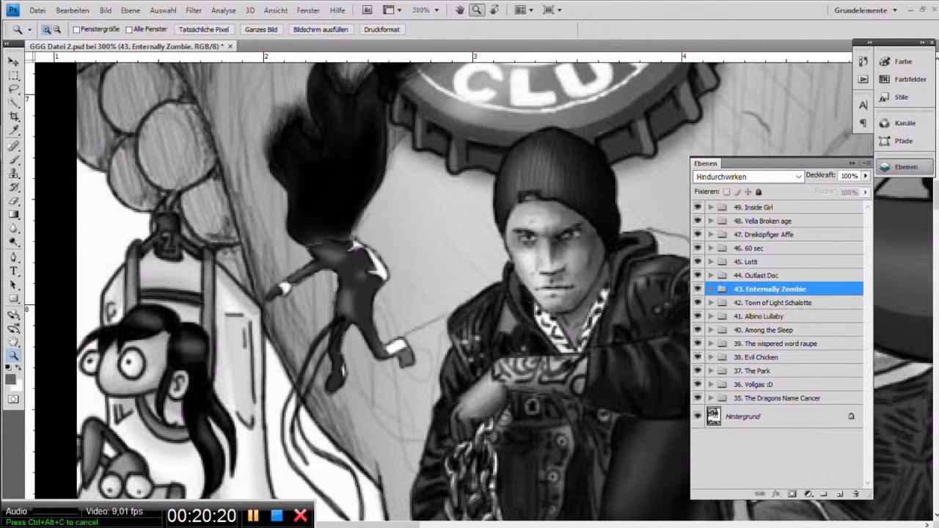
Fit the whole poster in the window and close the GGG Datei 2.psd document.
{"action": "left_click", "coordinate": [851, 164]}
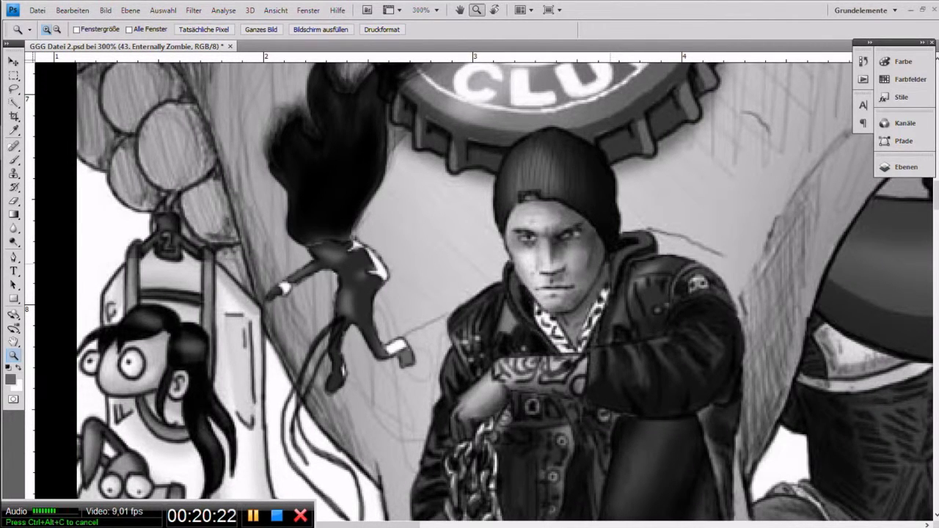
{"action": "key", "text": "ctrl+0"}
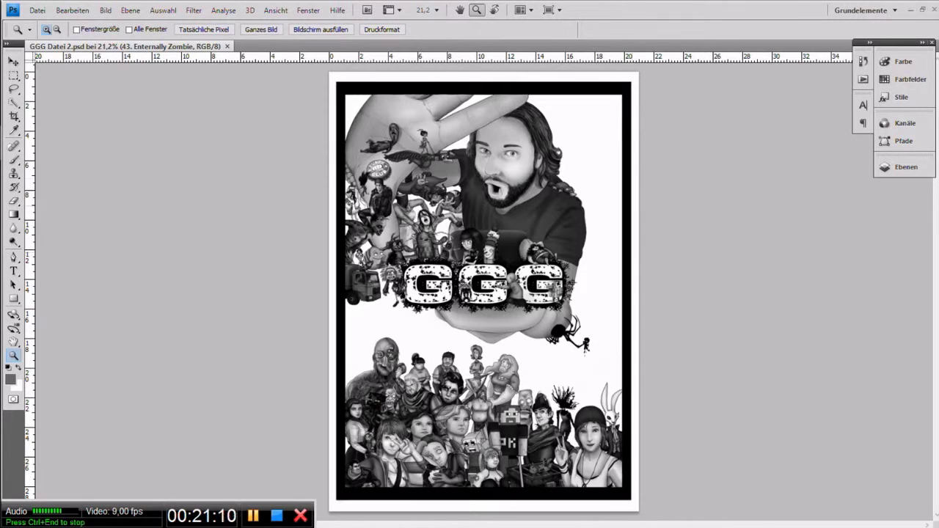
{"action": "left_click", "coordinate": [905, 168]}
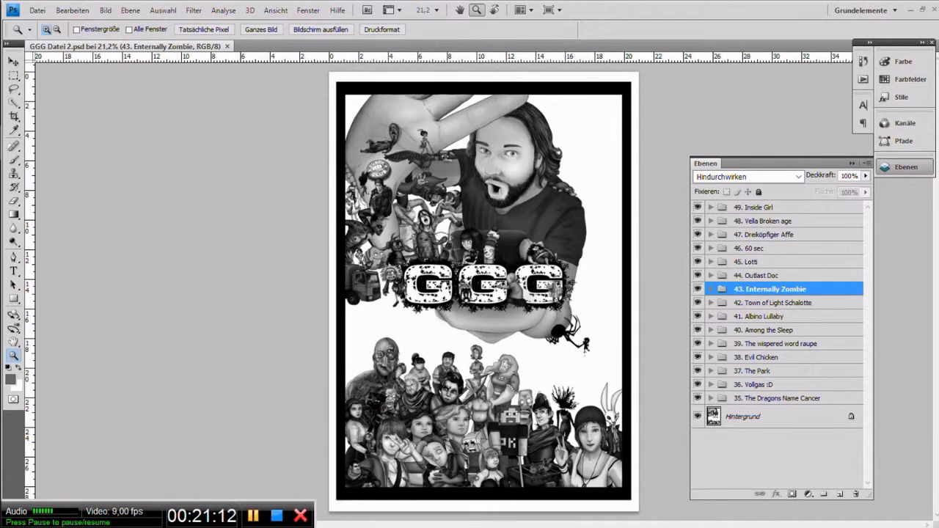
{"action": "key", "text": "F7"}
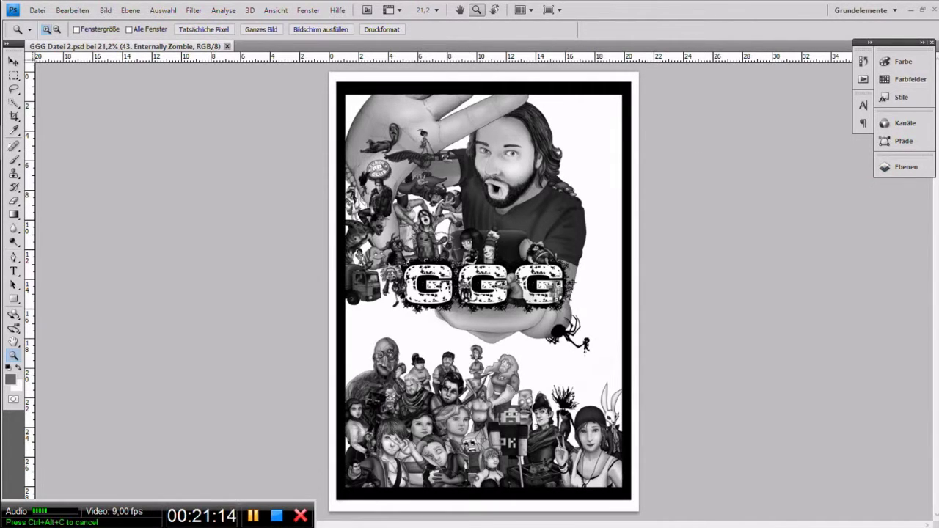
{"action": "key", "text": "ctrl+w"}
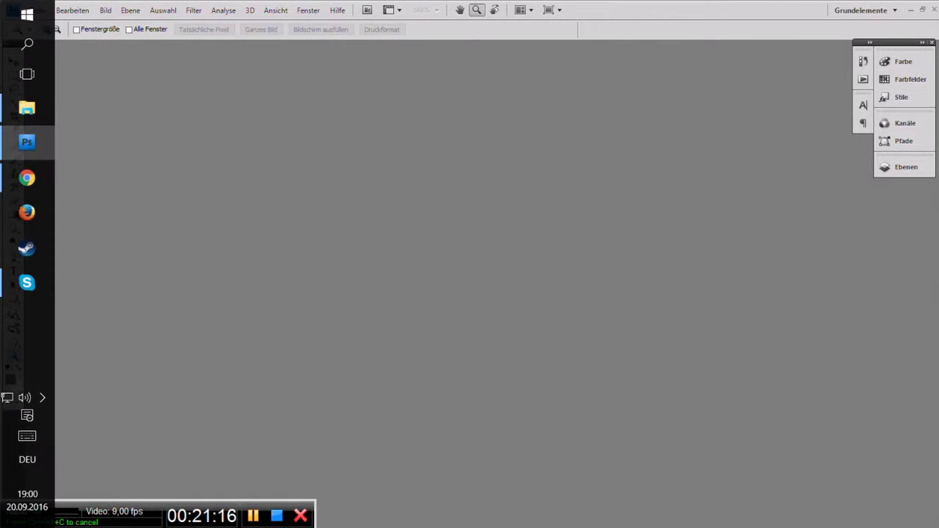
Switch to the GGG project folder in File Explorer.
{"action": "left_click", "coordinate": [27, 107]}
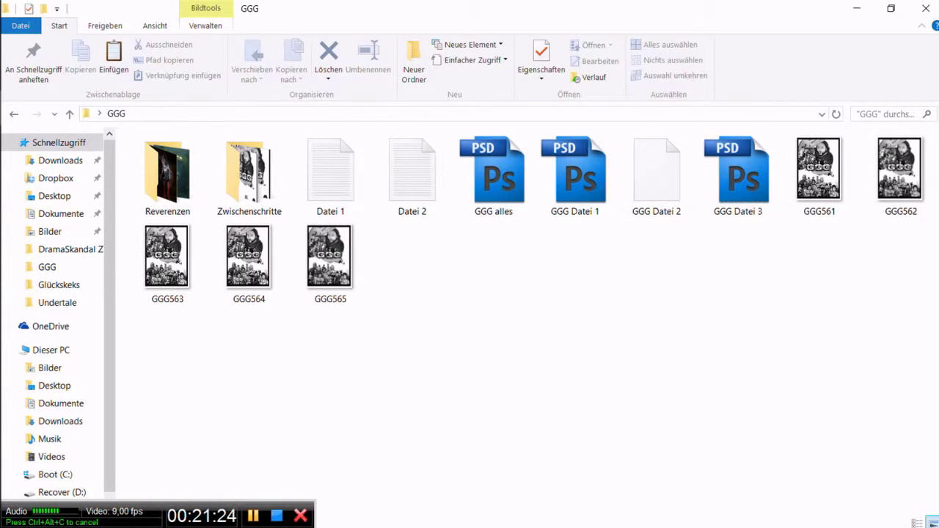
{"action": "left_click", "coordinate": [656, 176]}
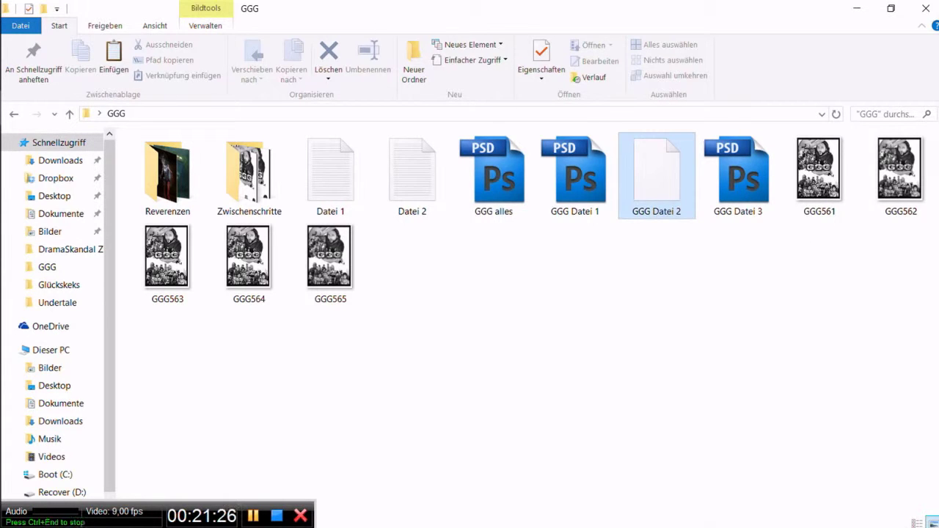
{"action": "right_click", "coordinate": [657, 176]}
{"action": "left_click", "coordinate": [558, 500]}
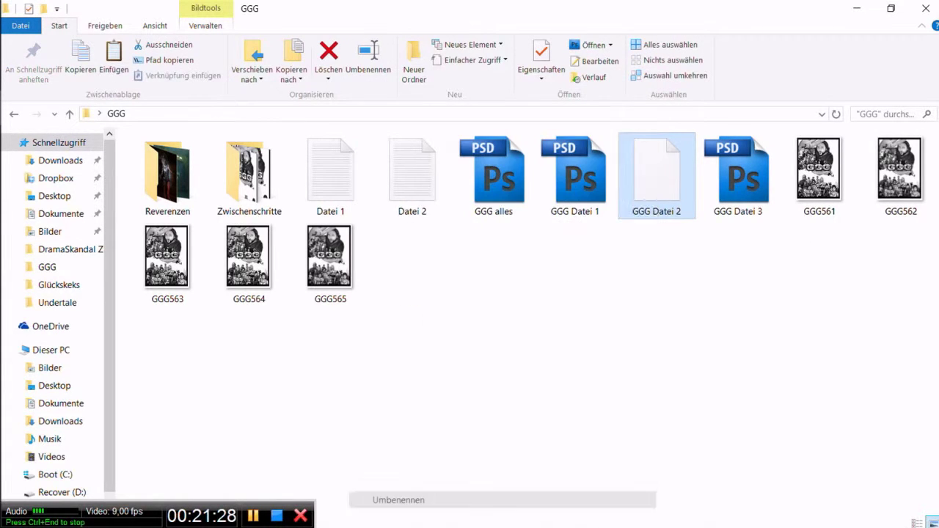
{"action": "left_click", "coordinate": [631, 345]}
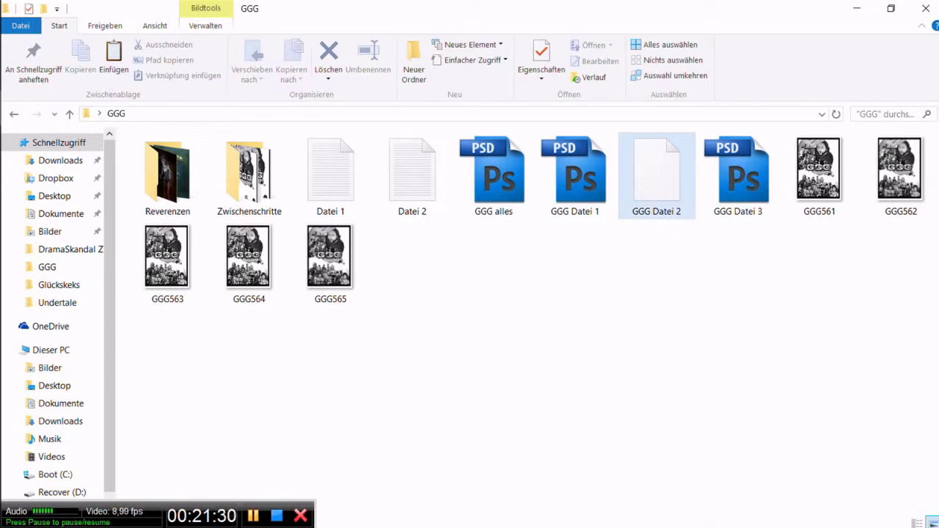
{"action": "left_click", "coordinate": [657, 172], "text": "ctrl"}
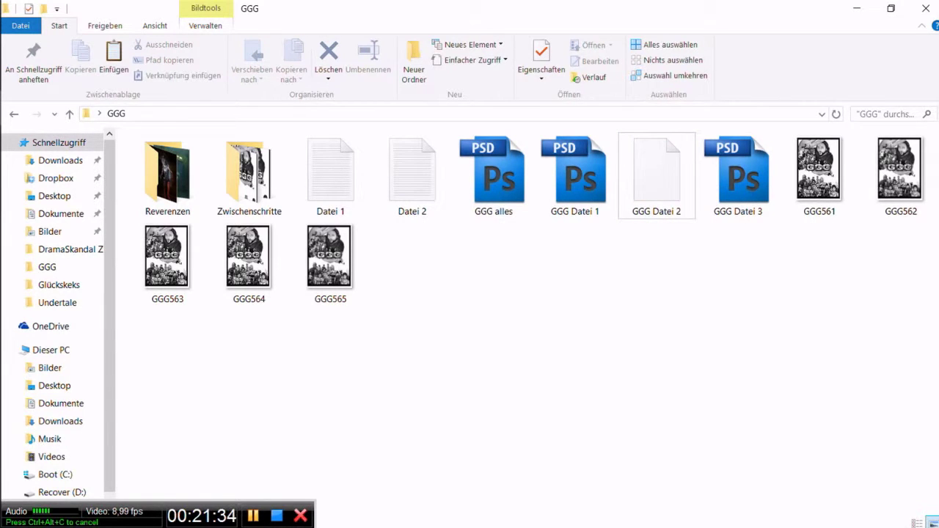
{"action": "right_click", "coordinate": [377, 267]}
{"action": "key", "text": "Escape"}
Open GGG Datei 3 from the GGG folder in Photoshop and check its layer list, including the 50. group.
{"action": "left_click_drag", "start_coordinate": [737, 176], "coordinate": [290, 195]}
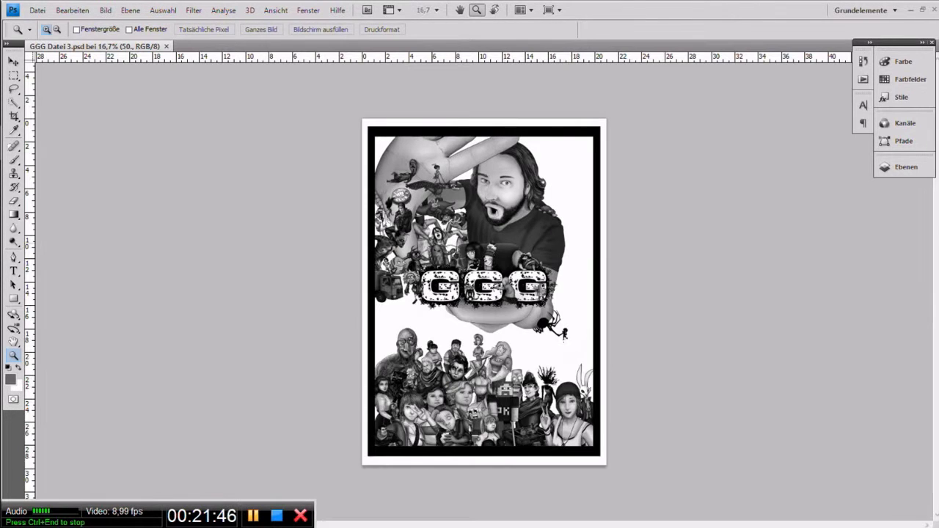
{"action": "left_click", "coordinate": [905, 167]}
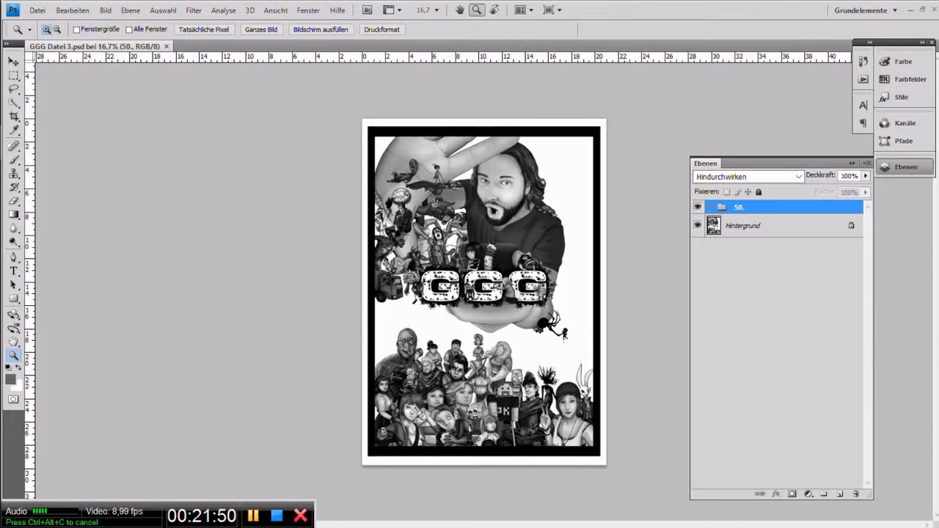
{"action": "left_click", "coordinate": [710, 207]}
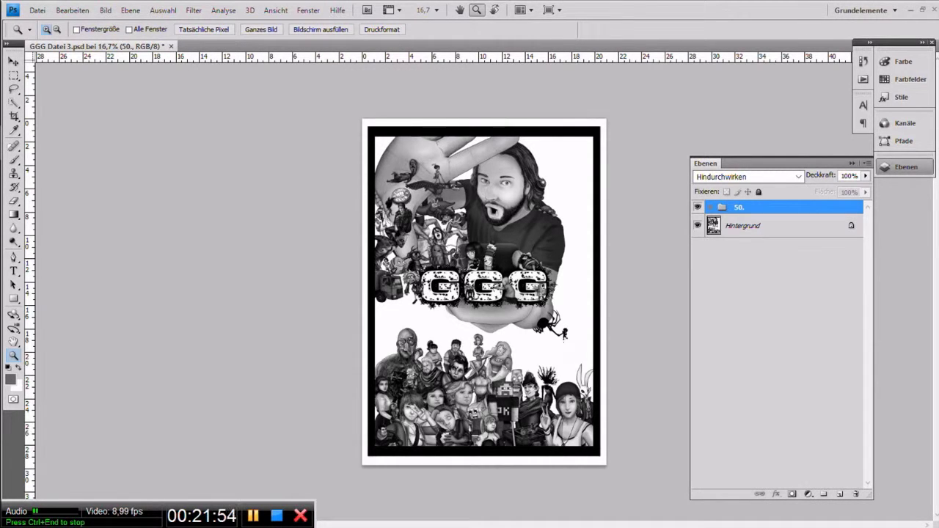
{"action": "left_click", "coordinate": [905, 168]}
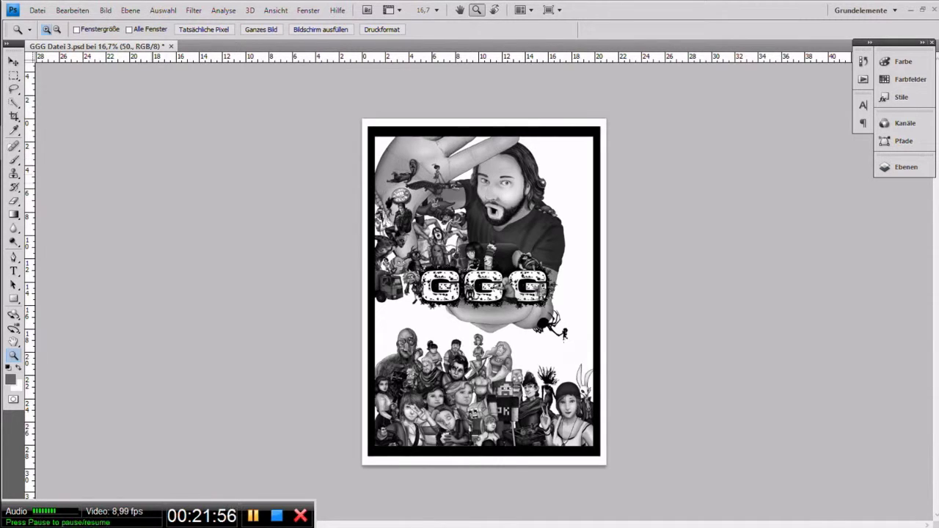